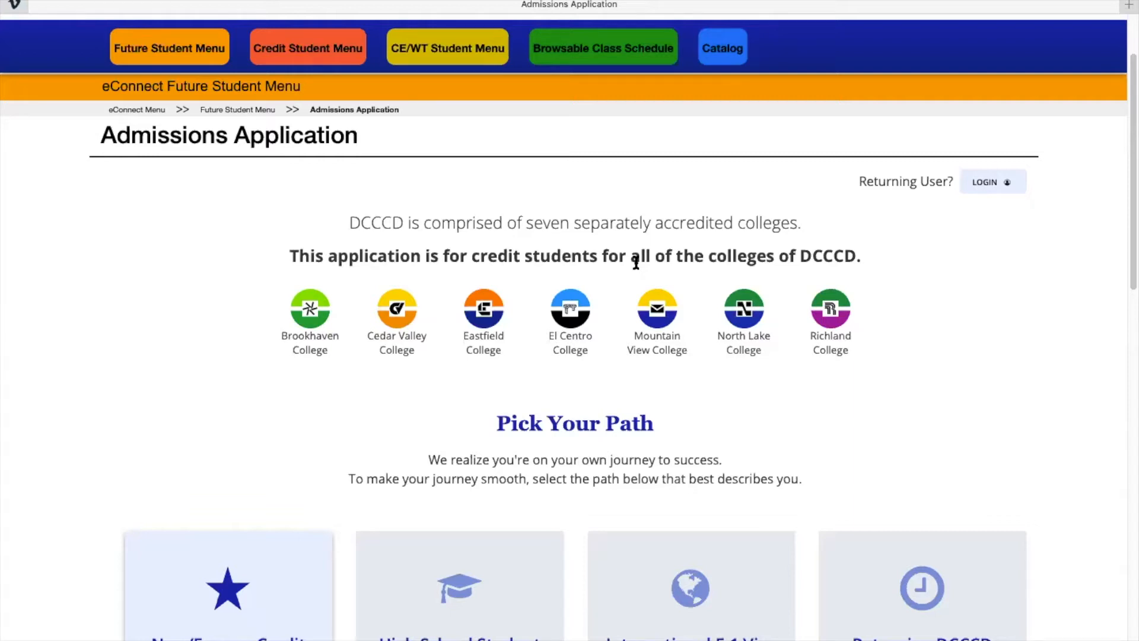
Scroll down the eConnect home page to the Pick Your Path section.
{"action": "scroll", "coordinate": [575, 417], "scroll_direction": "down", "scroll_amount": 3}
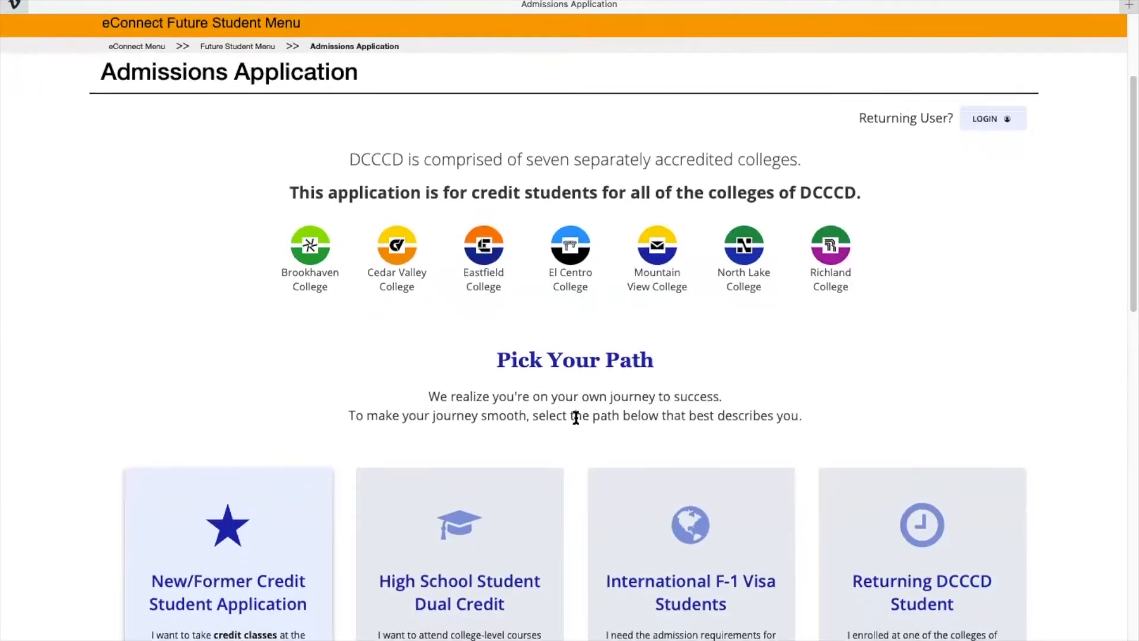
{"action": "scroll", "coordinate": [576, 417], "scroll_direction": "down", "scroll_amount": 2}
{"action": "scroll", "coordinate": [578, 422], "scroll_direction": "down", "scroll_amount": 2}
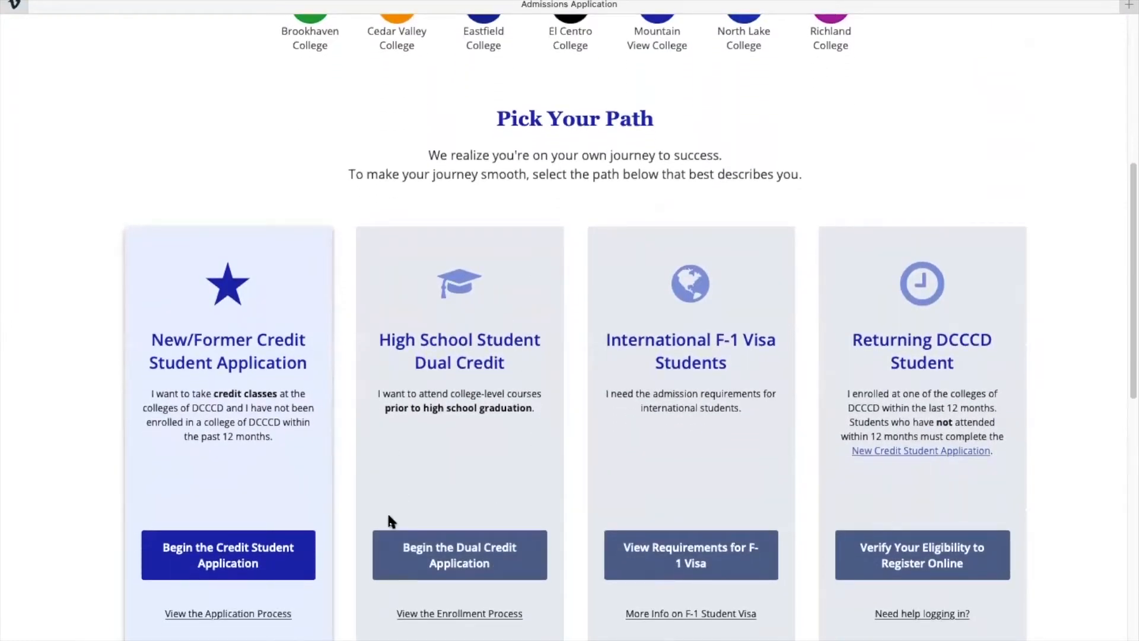
{"action": "scroll", "coordinate": [419, 539], "scroll_direction": "down", "scroll_amount": 1}
Begin the High School Dual Credit application and submit the User Information form to create the account.
{"action": "left_click", "coordinate": [478, 502]}
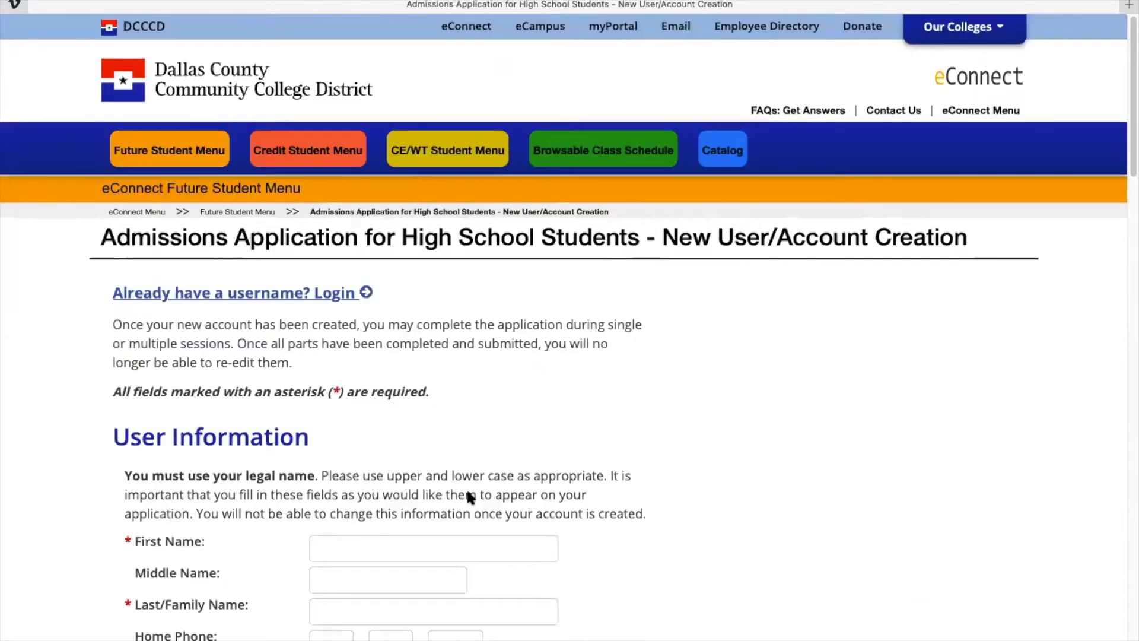
{"action": "scroll", "coordinate": [466, 491], "scroll_direction": "down", "scroll_amount": 4}
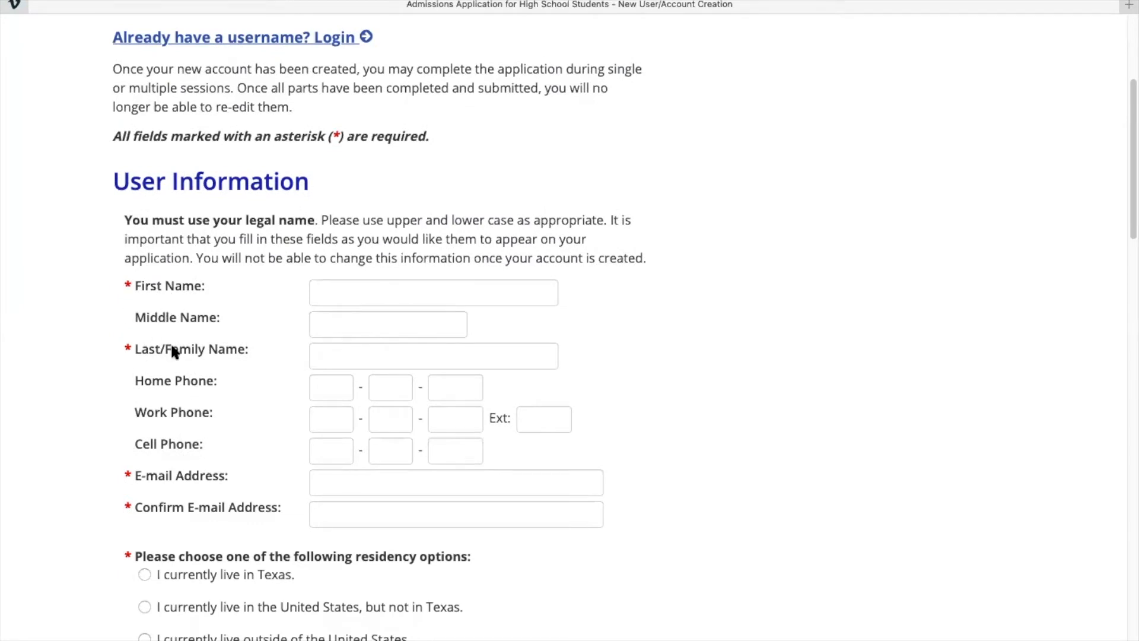
{"action": "scroll", "coordinate": [166, 386], "scroll_direction": "down", "scroll_amount": 1}
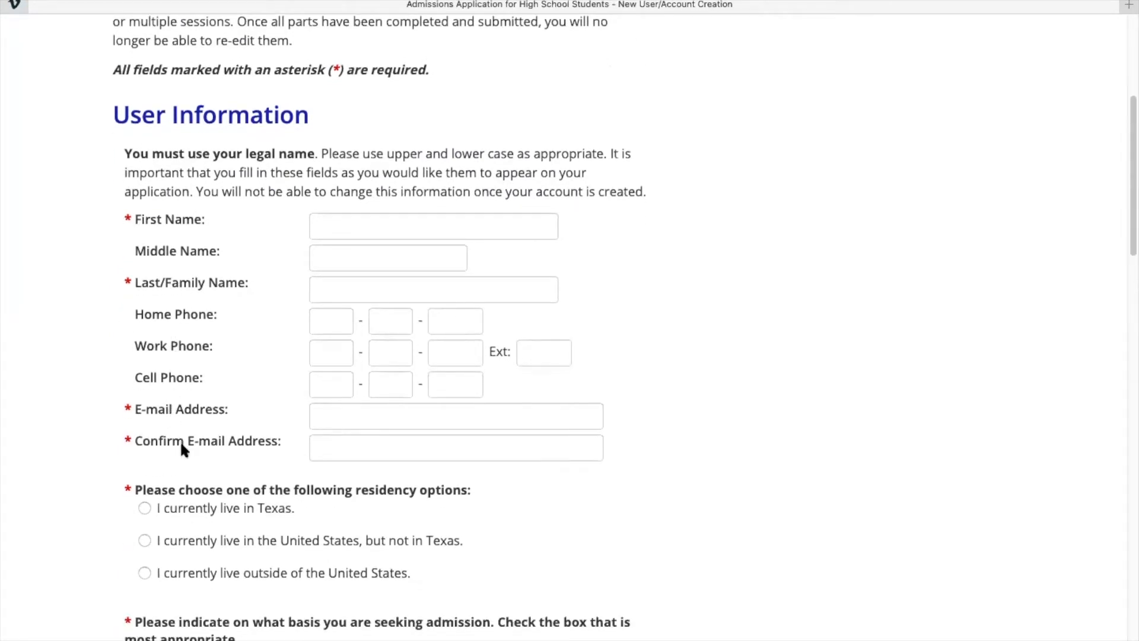
{"action": "scroll", "coordinate": [180, 440], "scroll_direction": "down", "scroll_amount": 2}
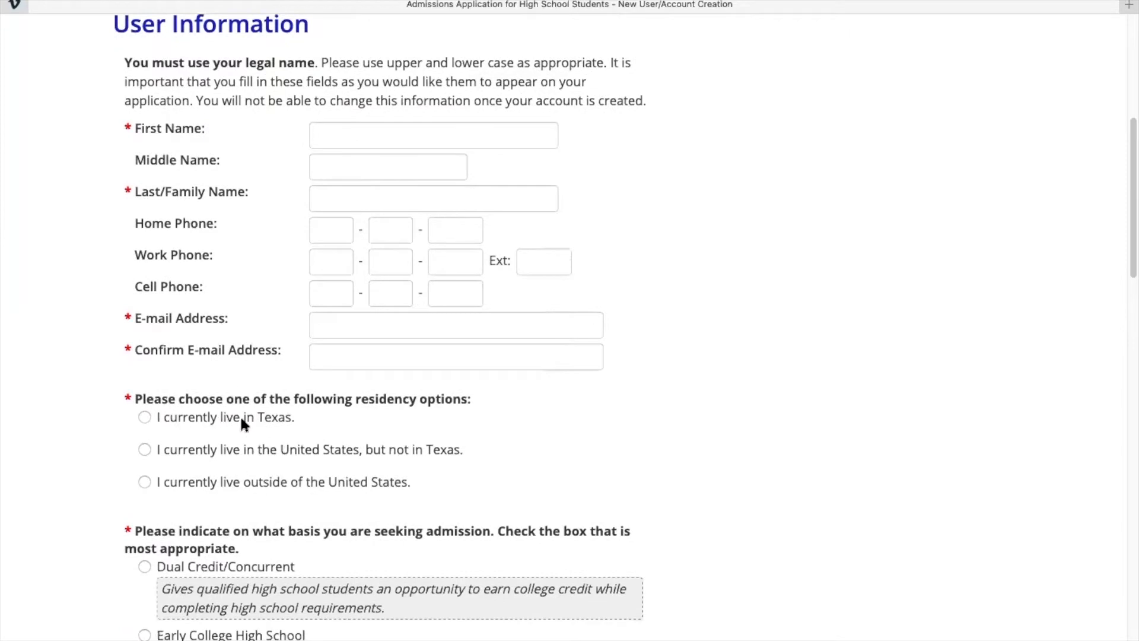
{"action": "scroll", "coordinate": [218, 453], "scroll_direction": "down", "scroll_amount": 3}
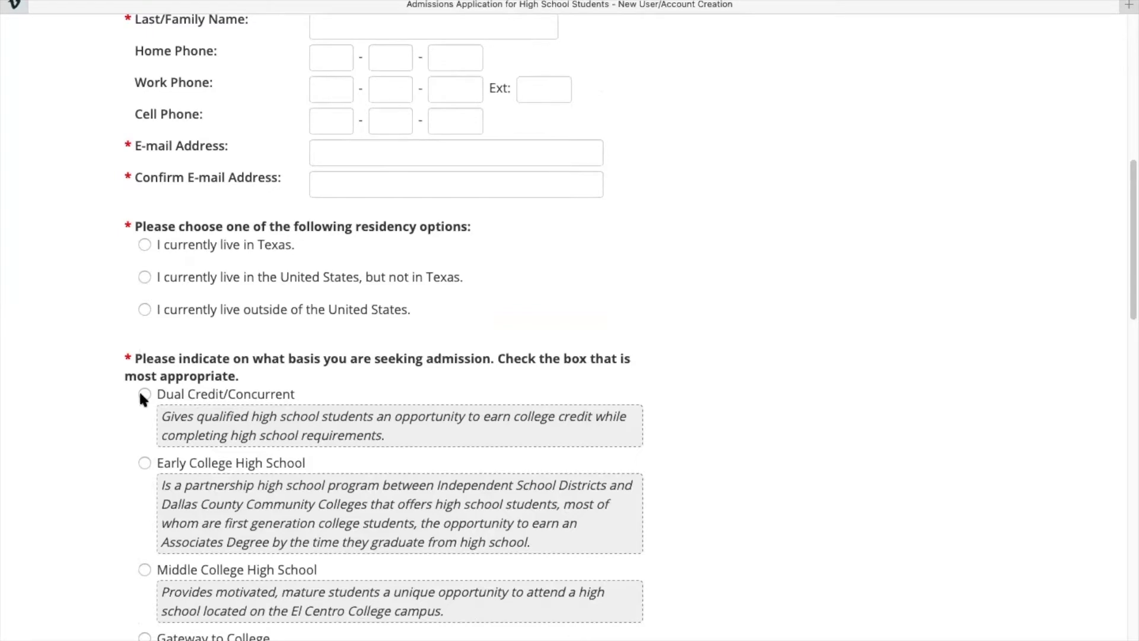
{"action": "scroll", "coordinate": [141, 395], "scroll_direction": "down", "scroll_amount": 12}
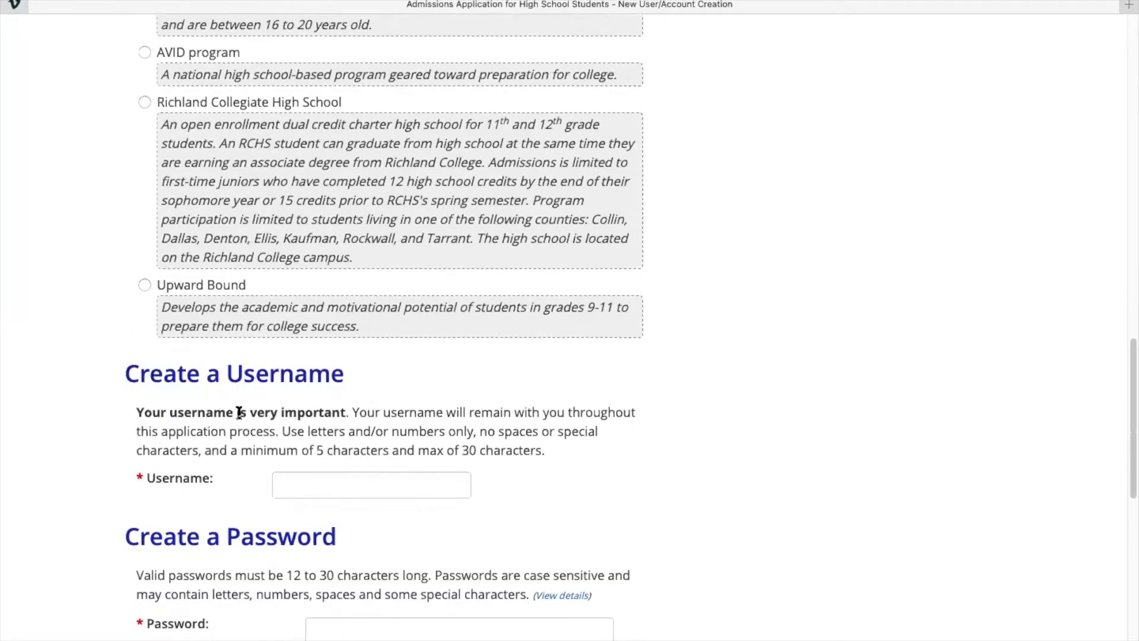
{"action": "scroll", "coordinate": [226, 435], "scroll_direction": "down", "scroll_amount": 4}
{"action": "scroll", "coordinate": [226, 438], "scroll_direction": "down", "scroll_amount": 2}
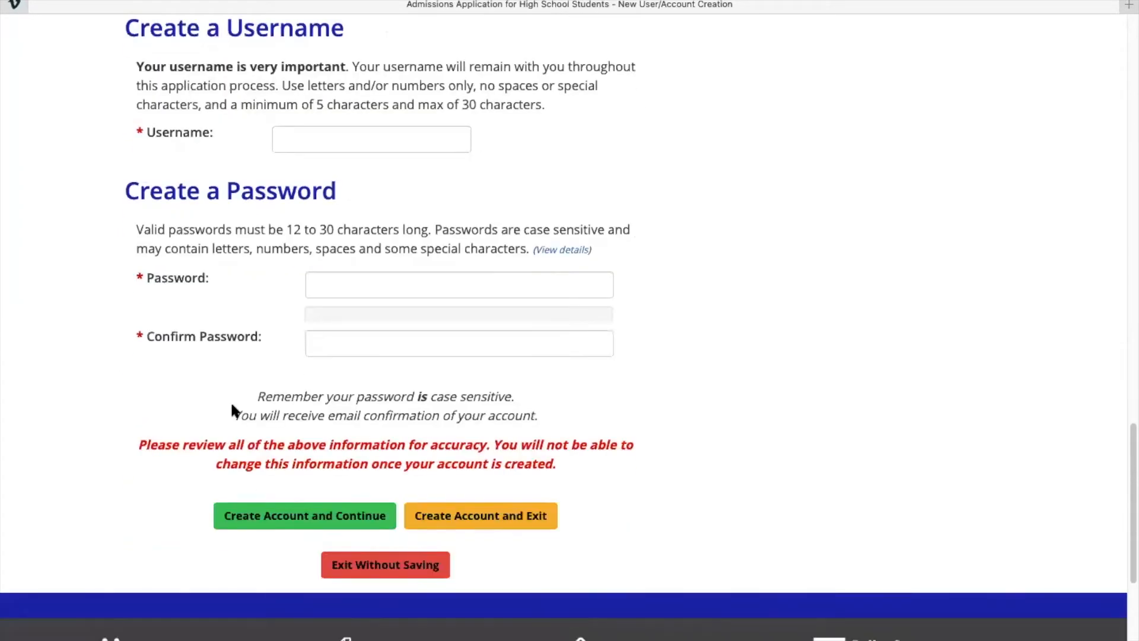
{"action": "left_click", "coordinate": [305, 528]}
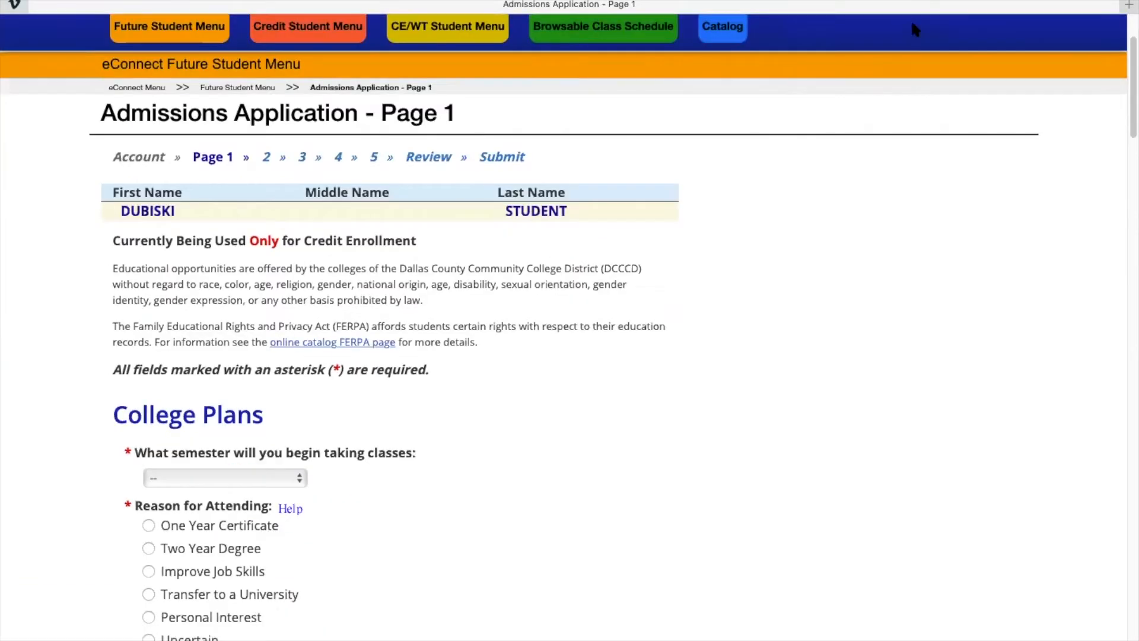
Choose Fall 2020 and Personal Interest, and answer No to online-only courses and the Texas A&M academy.
{"action": "scroll", "coordinate": [705, 249], "scroll_direction": "up", "scroll_amount": 3}
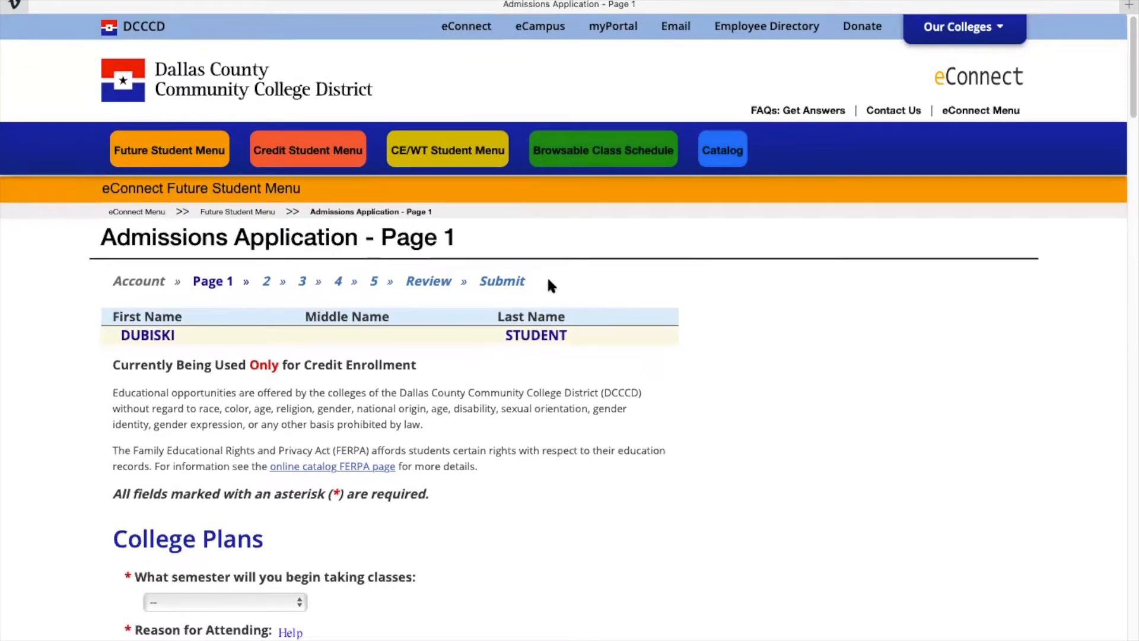
{"action": "scroll", "coordinate": [547, 286], "scroll_direction": "down", "scroll_amount": 7}
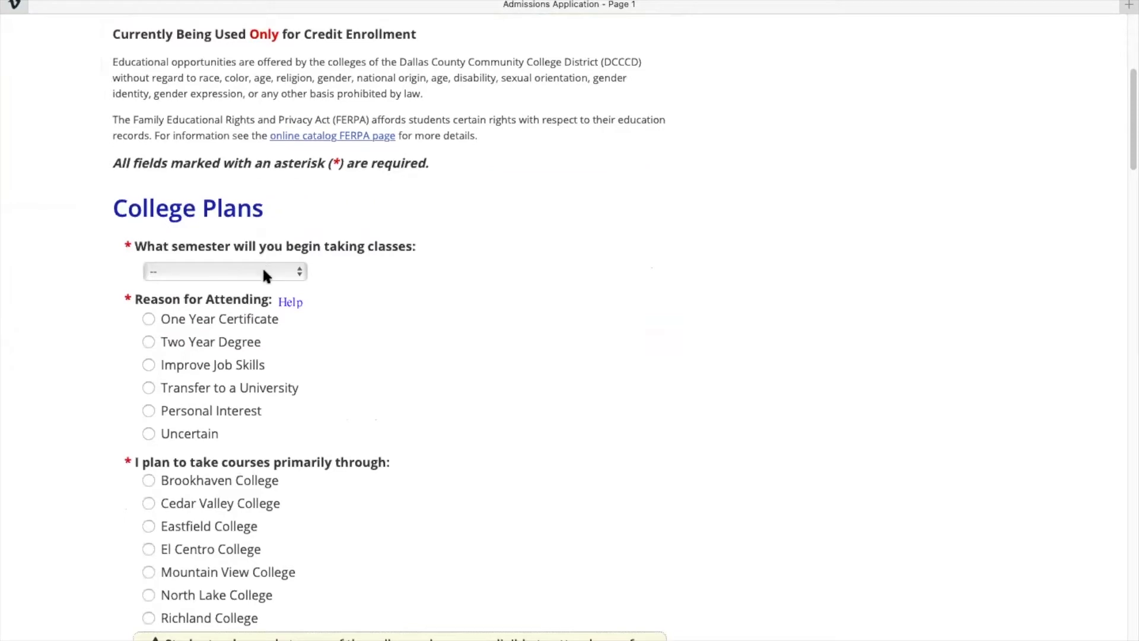
{"action": "left_click", "coordinate": [262, 271]}
{"action": "left_click", "coordinate": [190, 330]}
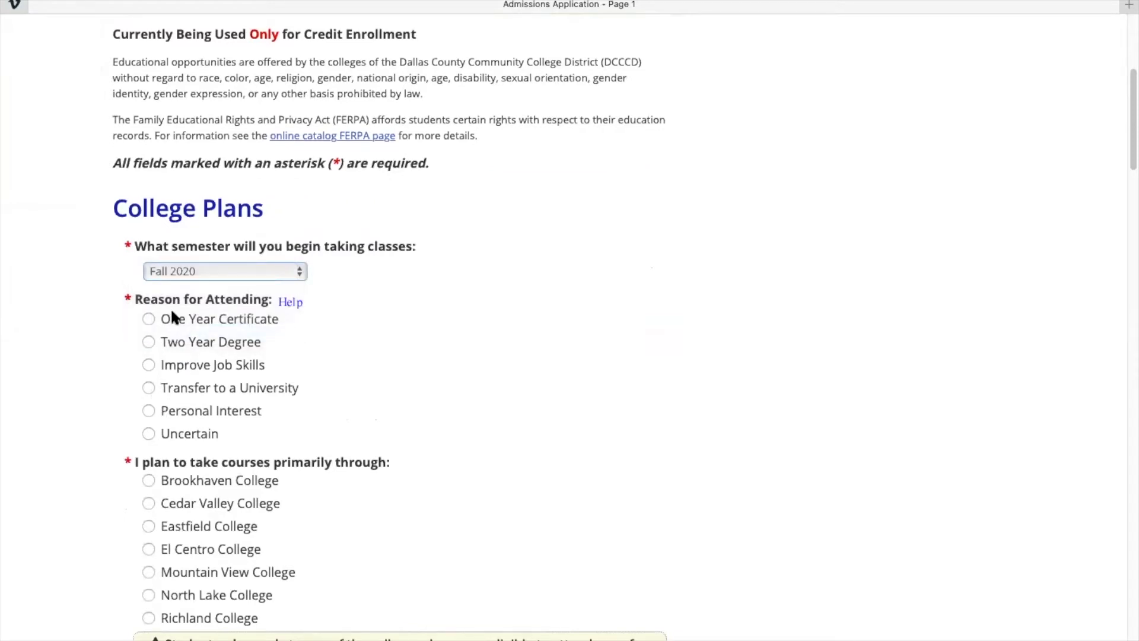
{"action": "left_click", "coordinate": [148, 411]}
{"action": "scroll", "coordinate": [229, 437], "scroll_direction": "down", "scroll_amount": 5}
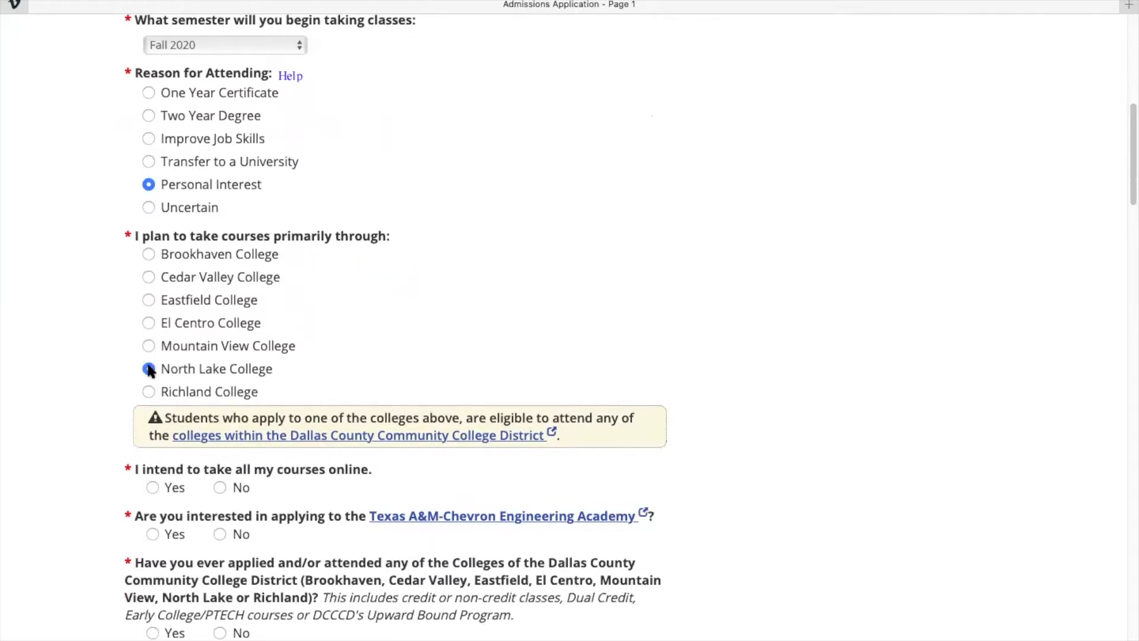
{"action": "scroll", "coordinate": [333, 323], "scroll_direction": "down", "scroll_amount": 3}
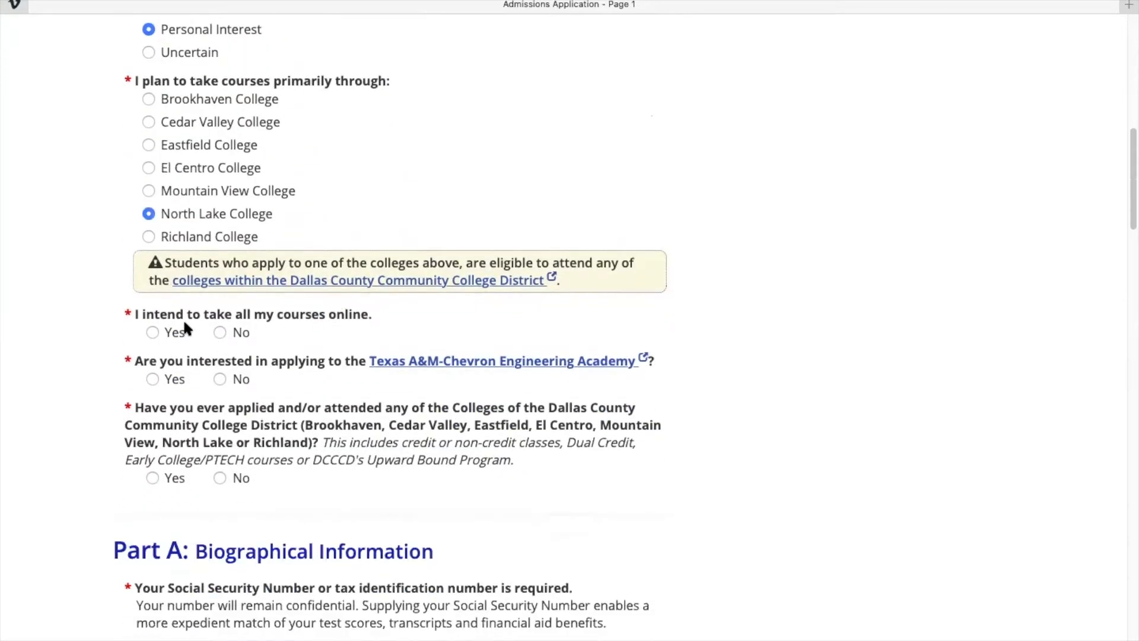
{"action": "left_click", "coordinate": [219, 333]}
{"action": "left_click", "coordinate": [222, 378]}
Answer No to prior attendance and enter the applicant's social security number.
{"action": "left_click", "coordinate": [218, 478]}
{"action": "scroll", "coordinate": [289, 462], "scroll_direction": "down", "scroll_amount": 5}
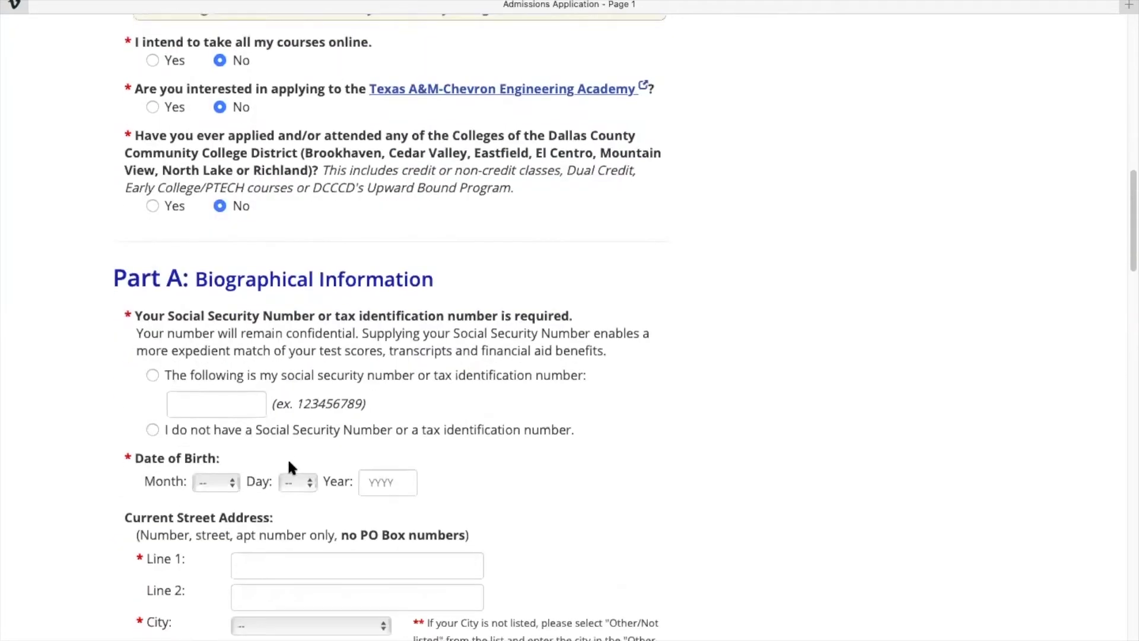
{"action": "scroll", "coordinate": [289, 466], "scroll_direction": "down", "scroll_amount": 1}
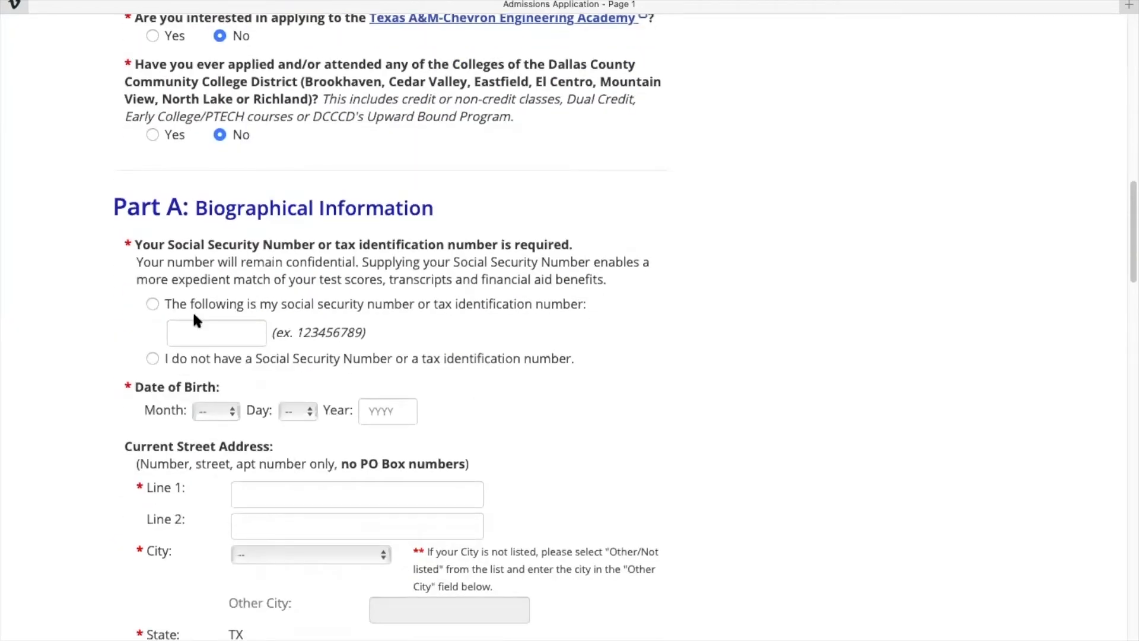
{"action": "left_click", "coordinate": [153, 305]}
{"action": "type", "text": "2"}
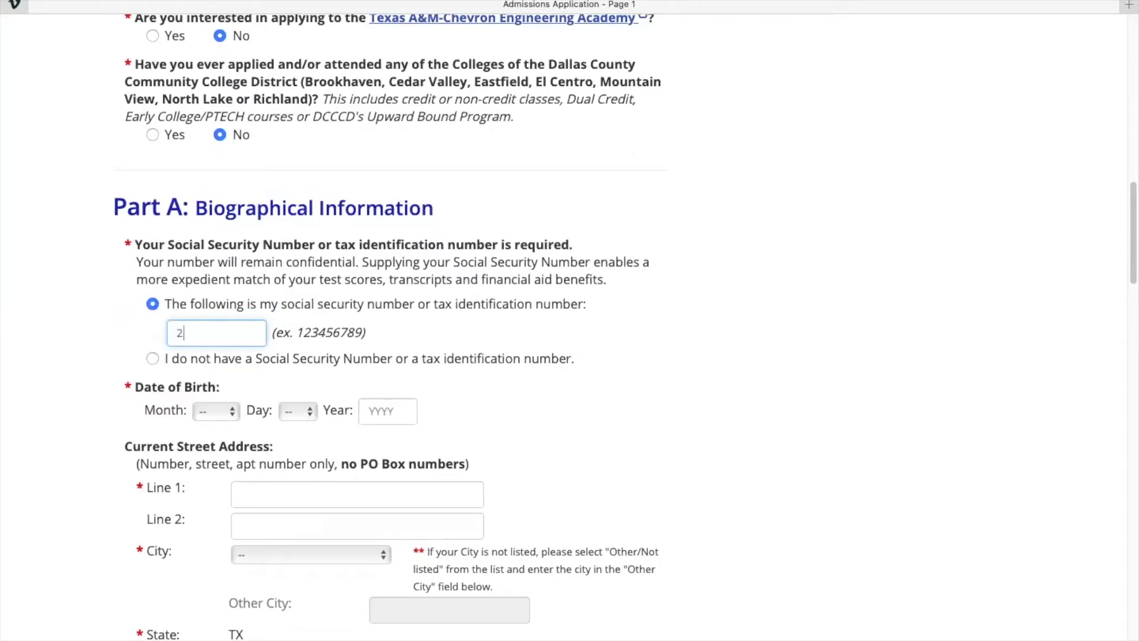
{"action": "key", "text": "BackSpace"}
{"action": "type", "text": "123456789"}
Set the date of birth to Jan 01, 2004.
{"action": "scroll", "coordinate": [388, 326], "scroll_direction": "down", "scroll_amount": 1}
{"action": "scroll", "coordinate": [139, 191], "scroll_direction": "down", "scroll_amount": 5}
{"action": "left_click", "coordinate": [214, 267]}
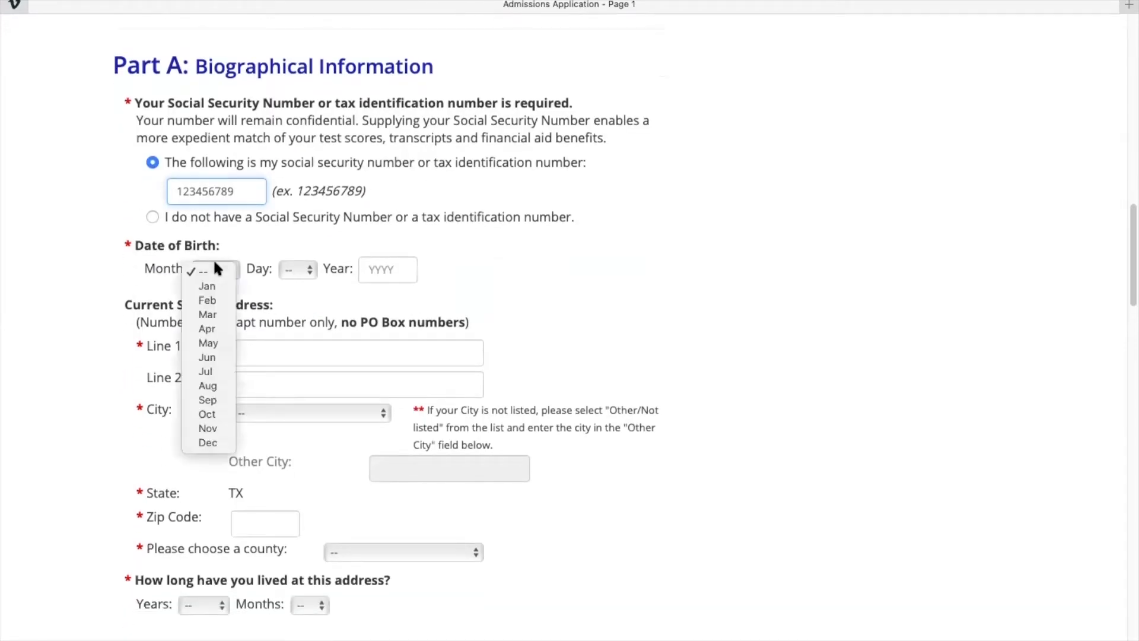
{"action": "left_click", "coordinate": [208, 286]}
{"action": "left_click", "coordinate": [298, 270]}
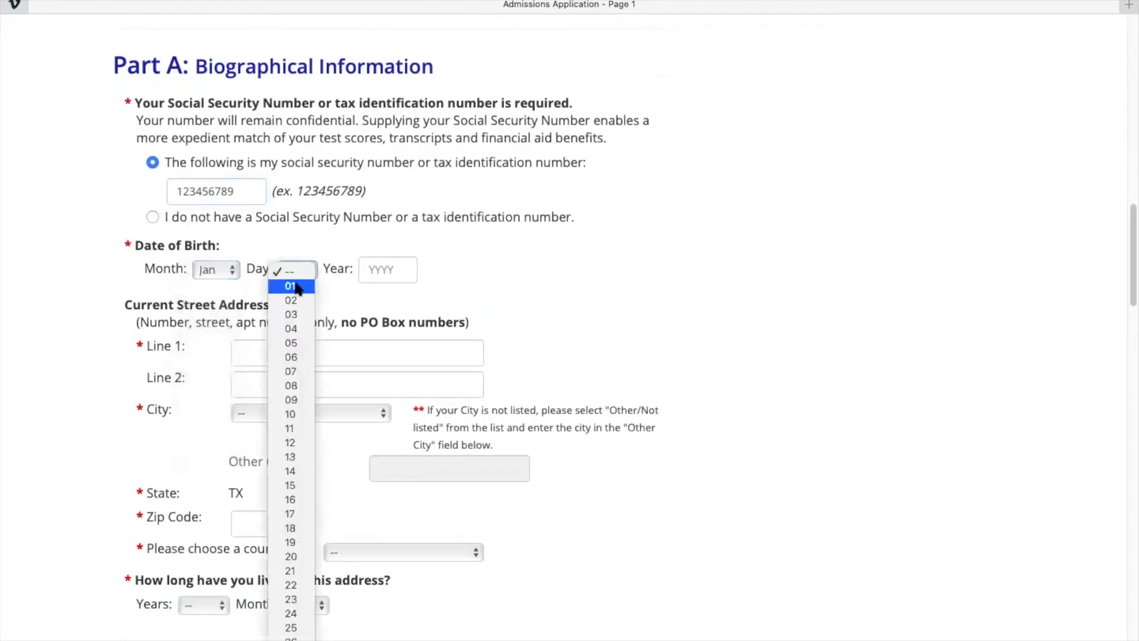
{"action": "left_click", "coordinate": [296, 284]}
{"action": "left_click", "coordinate": [392, 271]}
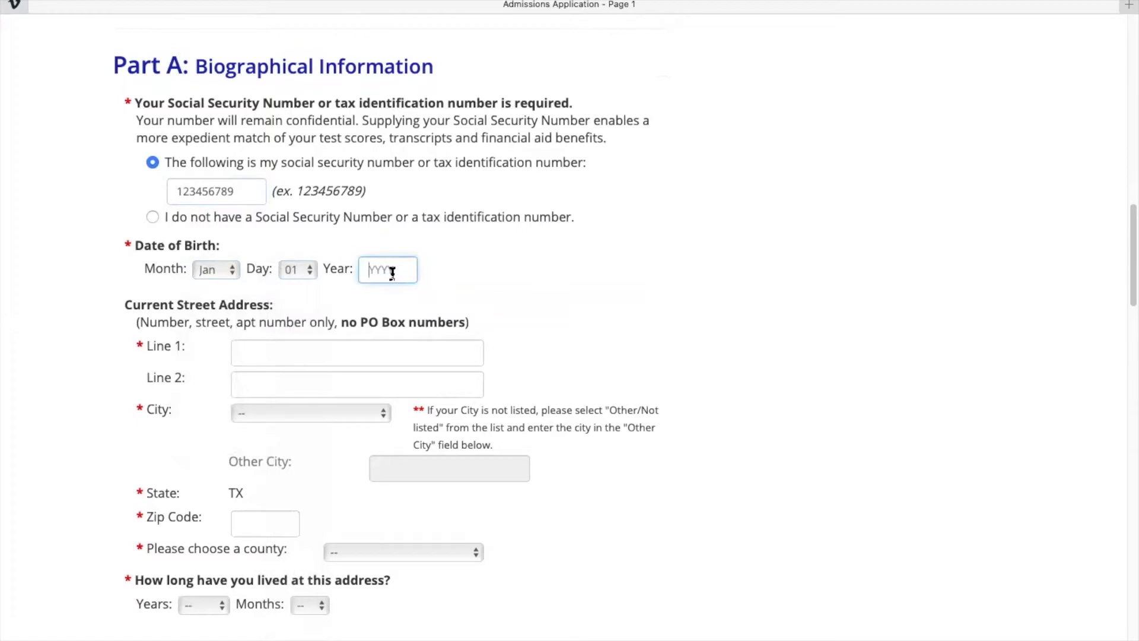
{"action": "type", "text": "19"}
{"action": "key", "text": "BackSpace"}
{"action": "key", "text": "BackSpace"}
{"action": "type", "text": "2004"}
Enter the applicant's street address, city and zip code.
{"action": "key", "text": "Tab"}
{"action": "type", "text": "123 "}
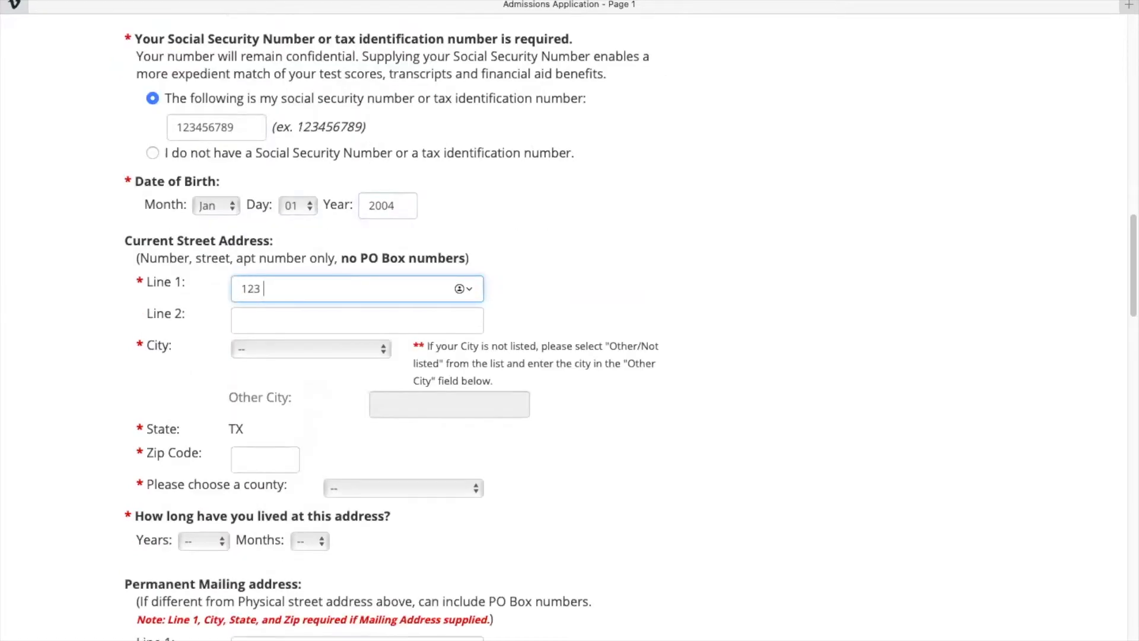
{"action": "type", "text": "Warrior Lane."}
{"action": "key", "text": "Tab"}
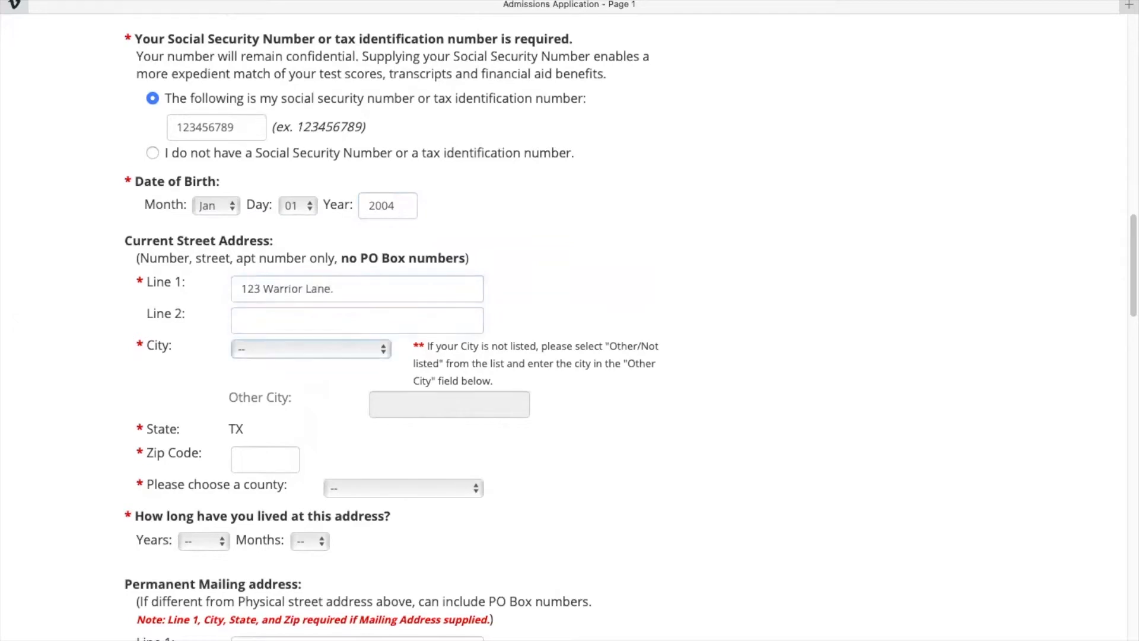
{"action": "left_click", "coordinate": [321, 350]}
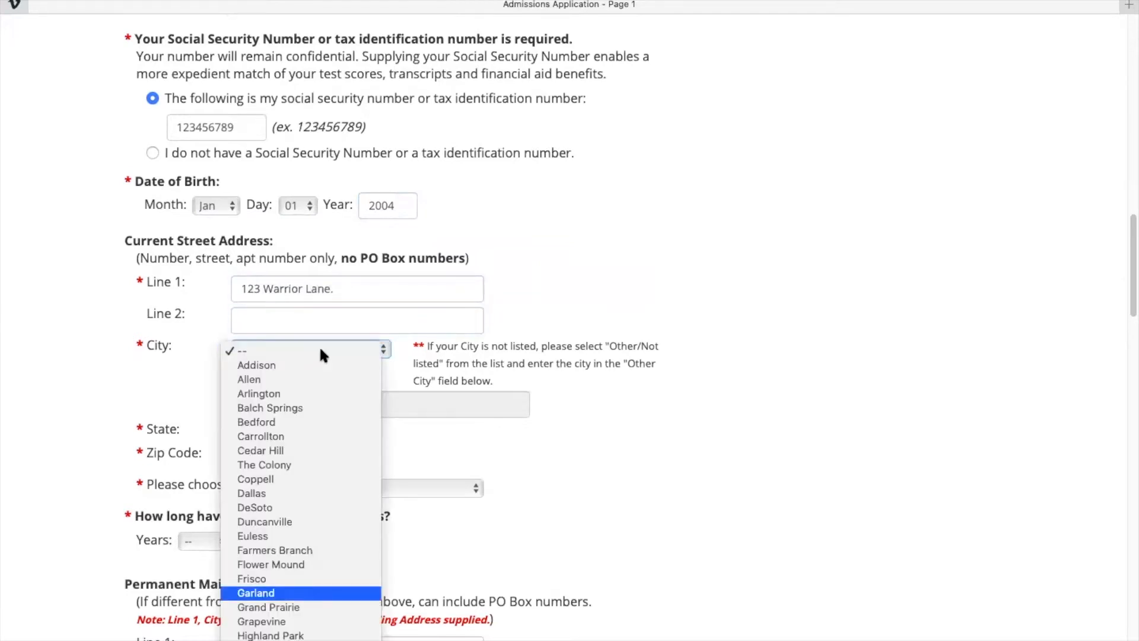
{"action": "left_click", "coordinate": [302, 606]}
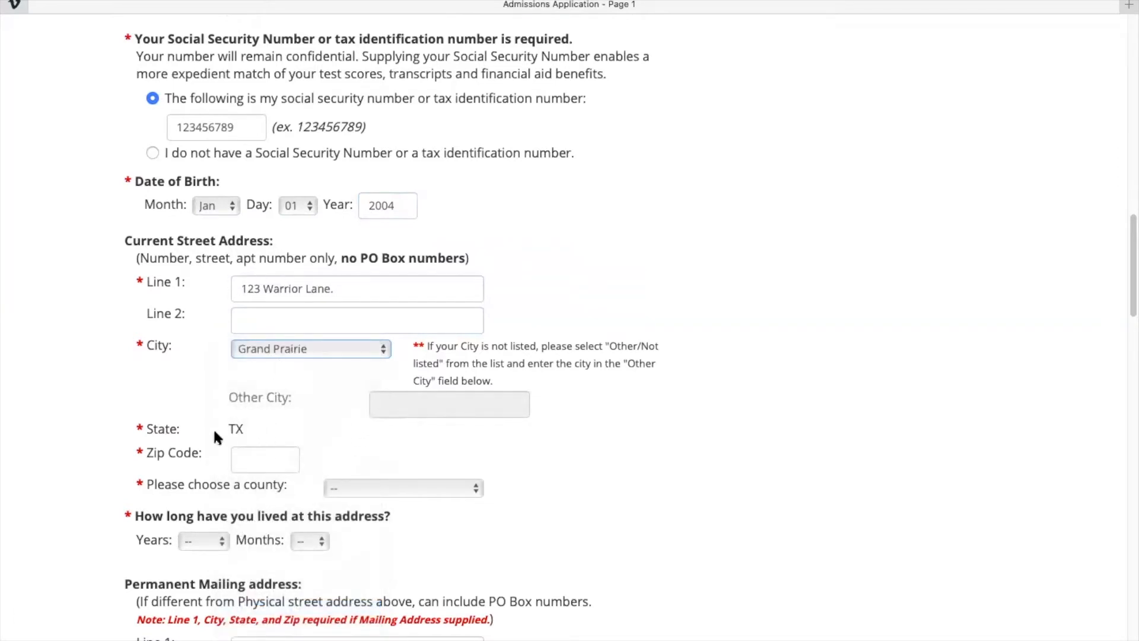
{"action": "left_click", "coordinate": [234, 460]}
{"action": "type", "text": "75051"}
Set the county to DALLAS and time at the address to 8 years, 0 months.
{"action": "scroll", "coordinate": [354, 395], "scroll_direction": "down", "scroll_amount": 3}
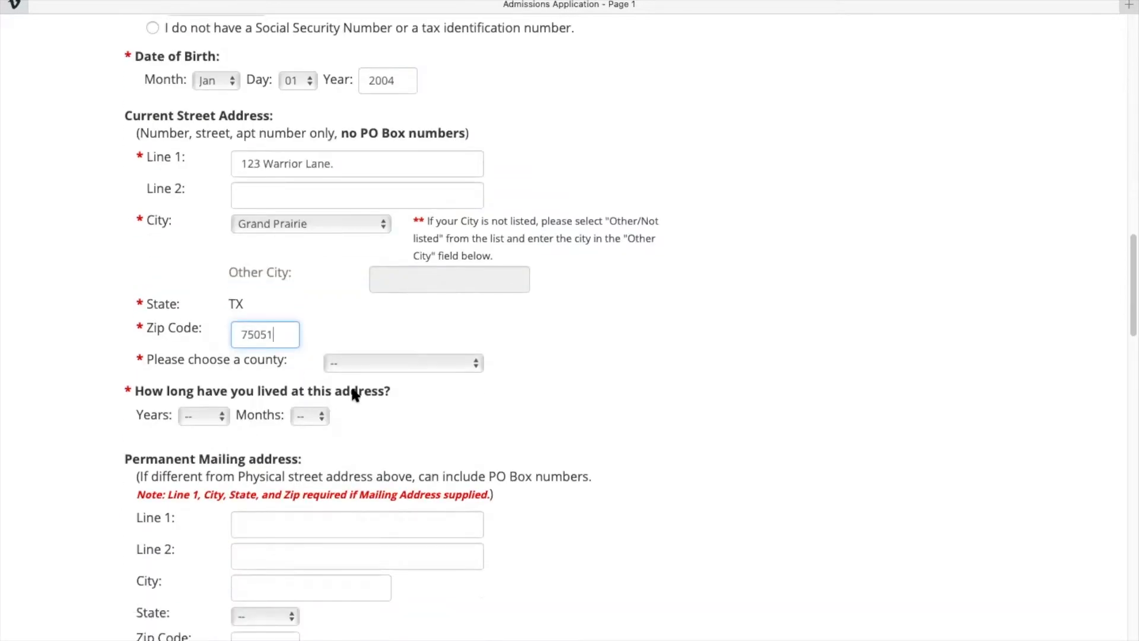
{"action": "left_click", "coordinate": [357, 367]}
{"action": "left_click", "coordinate": [381, 389]}
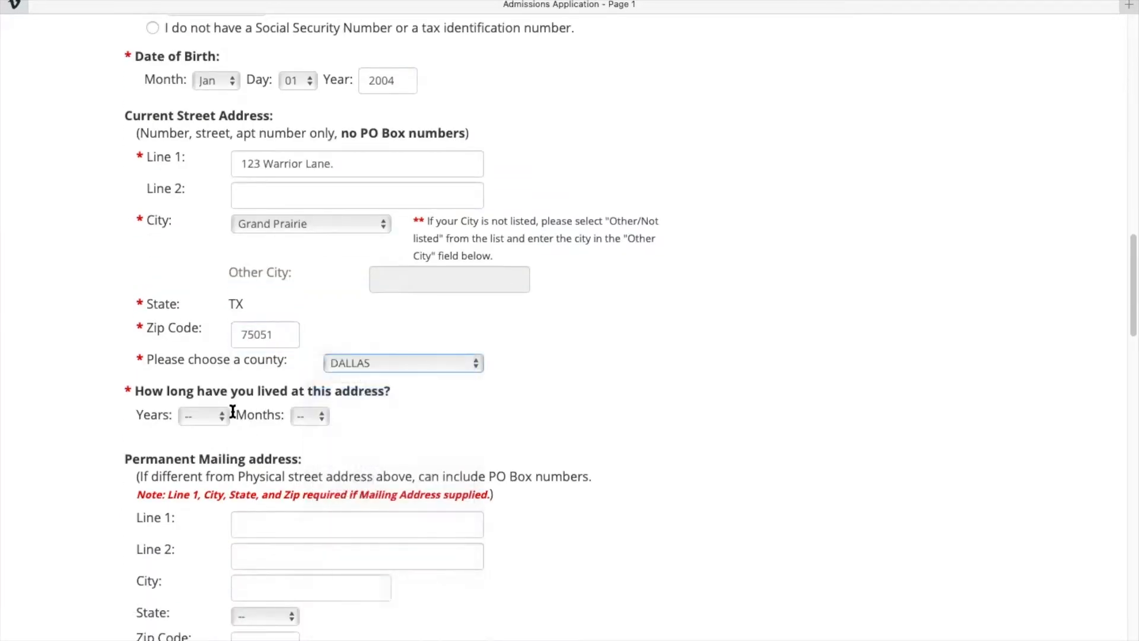
{"action": "left_click", "coordinate": [219, 418]}
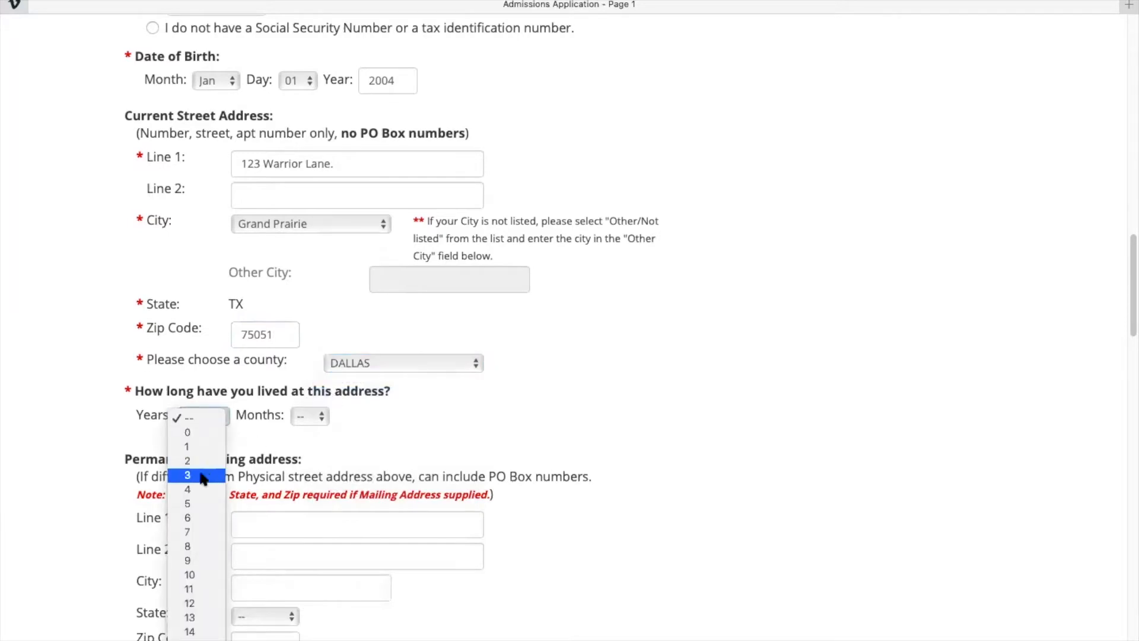
{"action": "left_click", "coordinate": [199, 546]}
{"action": "left_click", "coordinate": [309, 416]}
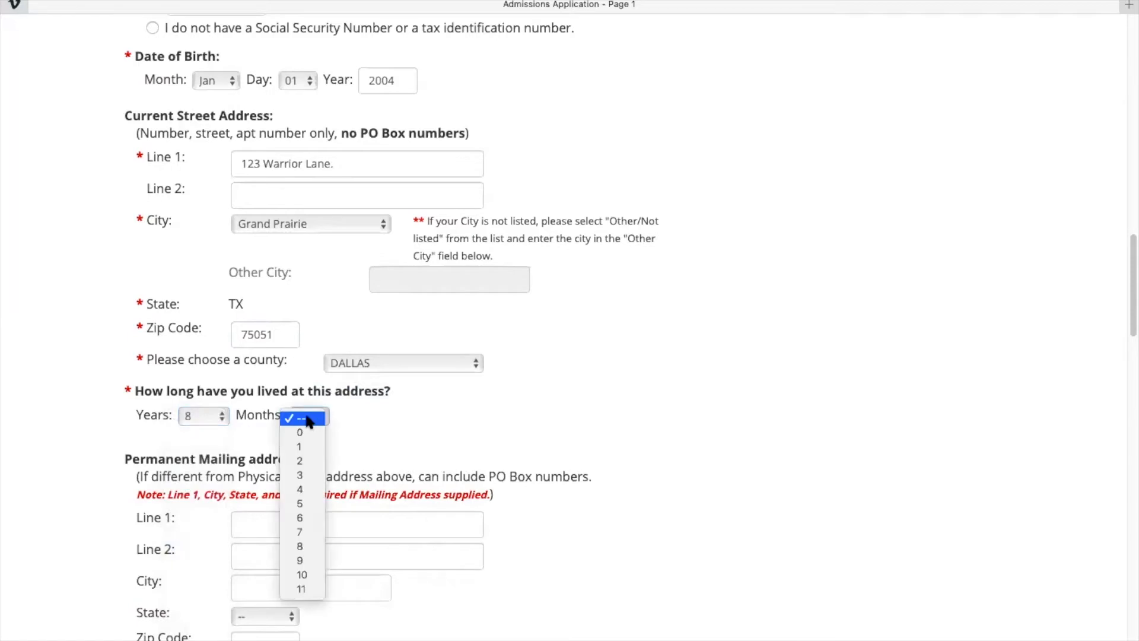
{"action": "left_click", "coordinate": [305, 431]}
{"action": "scroll", "coordinate": [382, 395], "scroll_direction": "down", "scroll_amount": 3}
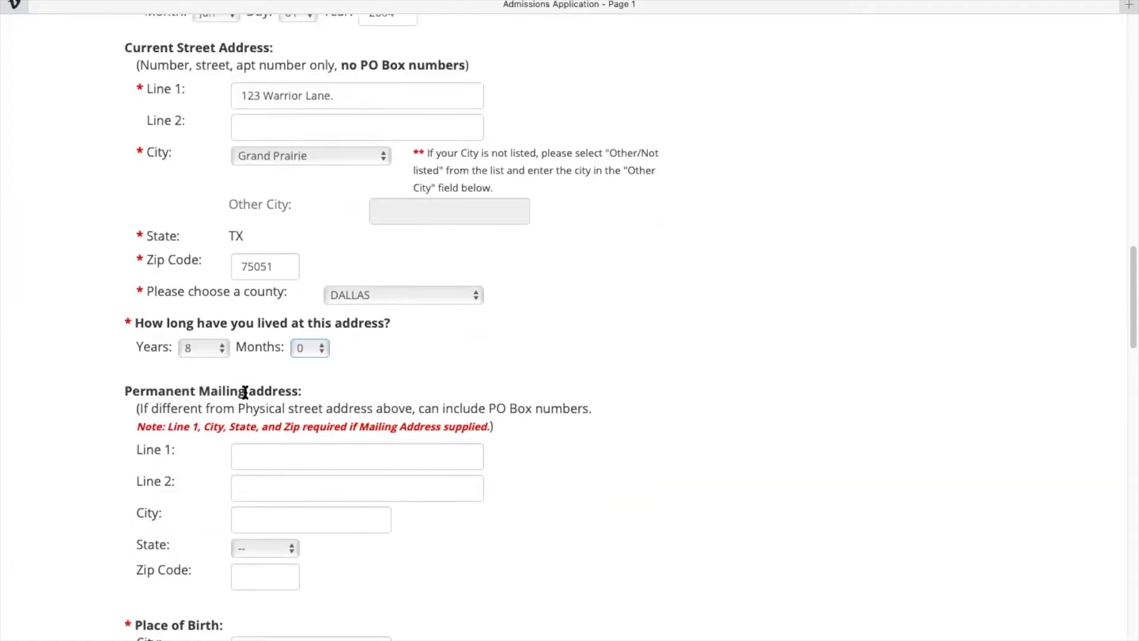
{"action": "scroll", "coordinate": [245, 391], "scroll_direction": "up", "scroll_amount": 3}
{"action": "scroll", "coordinate": [320, 324], "scroll_direction": "down", "scroll_amount": 1}
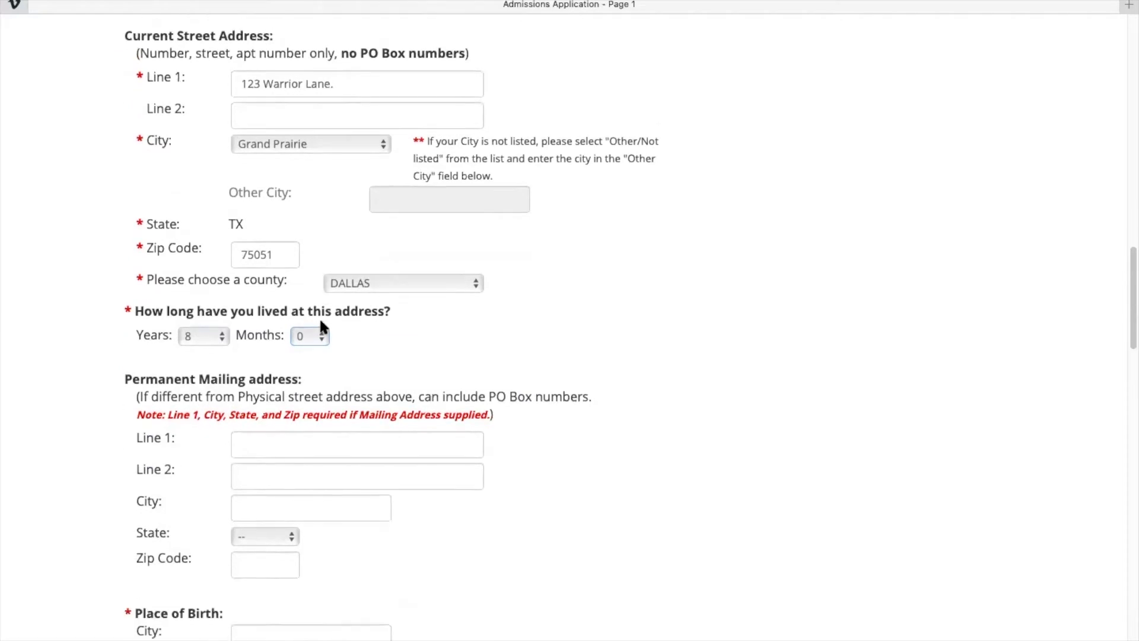
{"action": "scroll", "coordinate": [285, 427], "scroll_direction": "down", "scroll_amount": 4}
Enter Grand Prairie, TEXAS as place of birth, leaving the country blank.
{"action": "left_click", "coordinate": [270, 379]}
{"action": "type", "text": "Grand "}
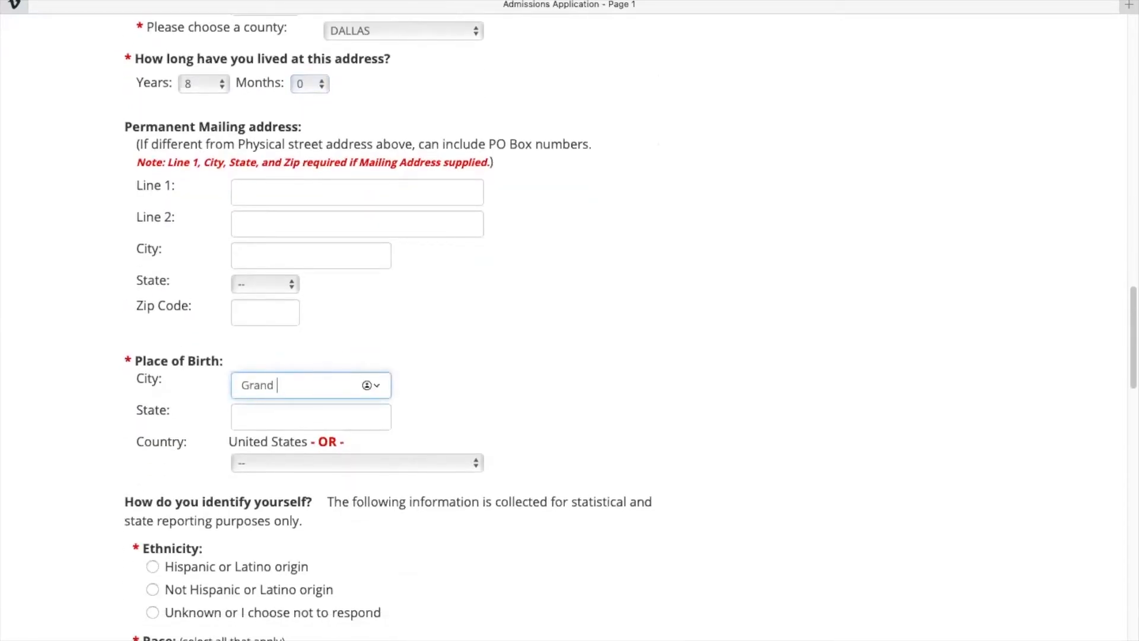
{"action": "type", "text": "Prairie"}
{"action": "key", "text": "Tab"}
{"action": "type", "text": "TEXA"}
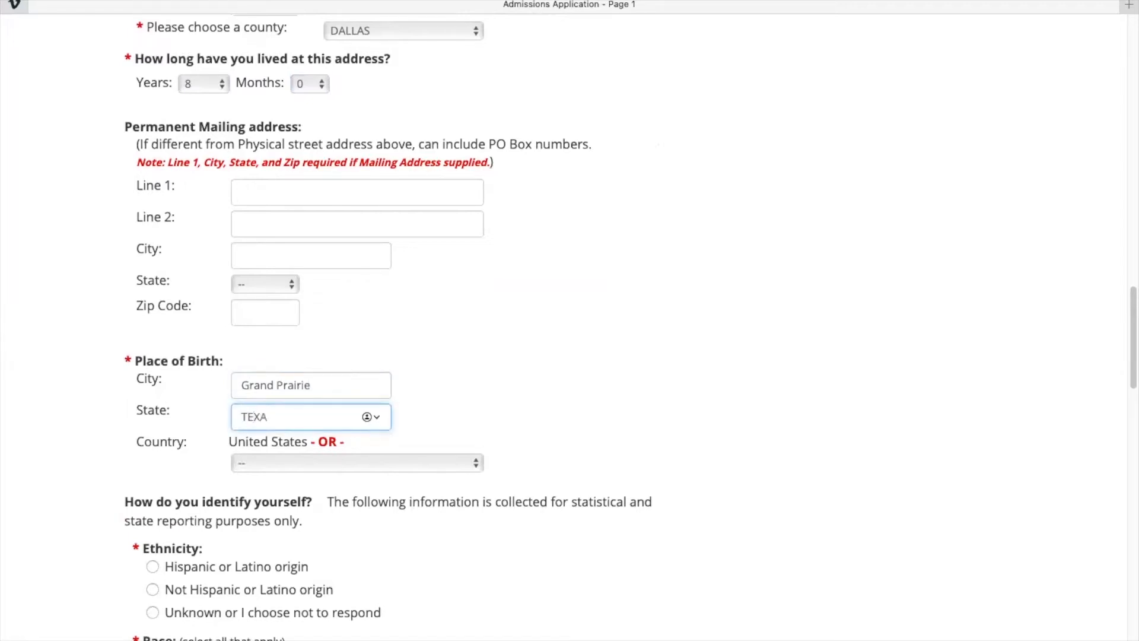
{"action": "type", "text": "S"}
{"action": "left_click", "coordinate": [321, 463]}
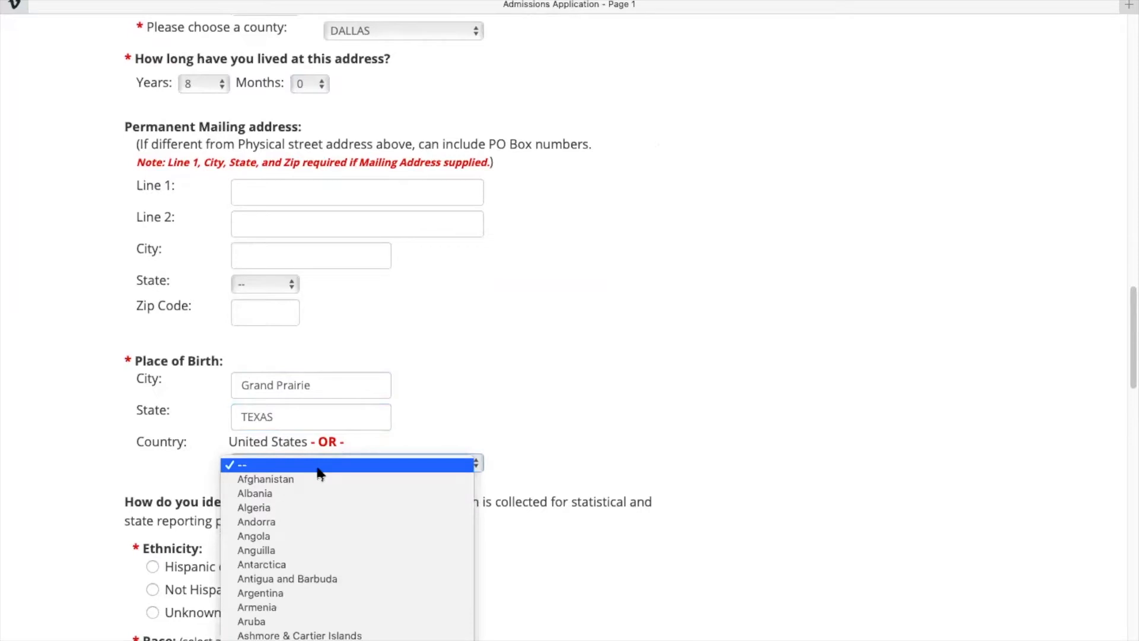
{"action": "left_click", "coordinate": [455, 345]}
Mark ethnicity Unknown, race Other/I choose not to respond, and gender Female, leaving language unset.
{"action": "scroll", "coordinate": [455, 347], "scroll_direction": "down", "scroll_amount": 5}
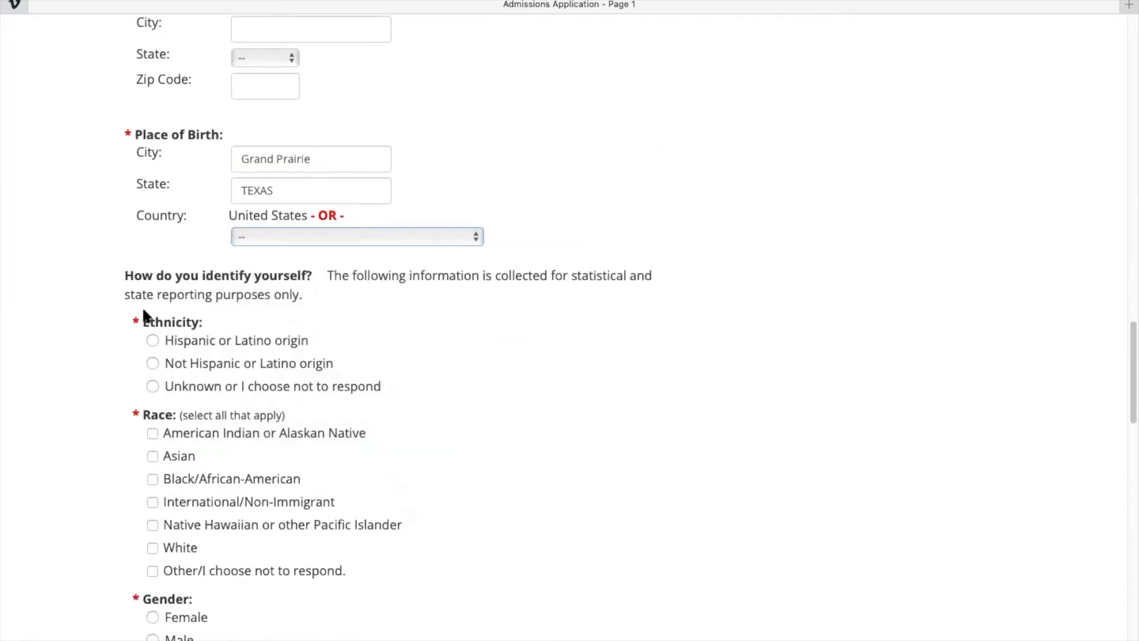
{"action": "scroll", "coordinate": [153, 388], "scroll_direction": "down", "scroll_amount": 2}
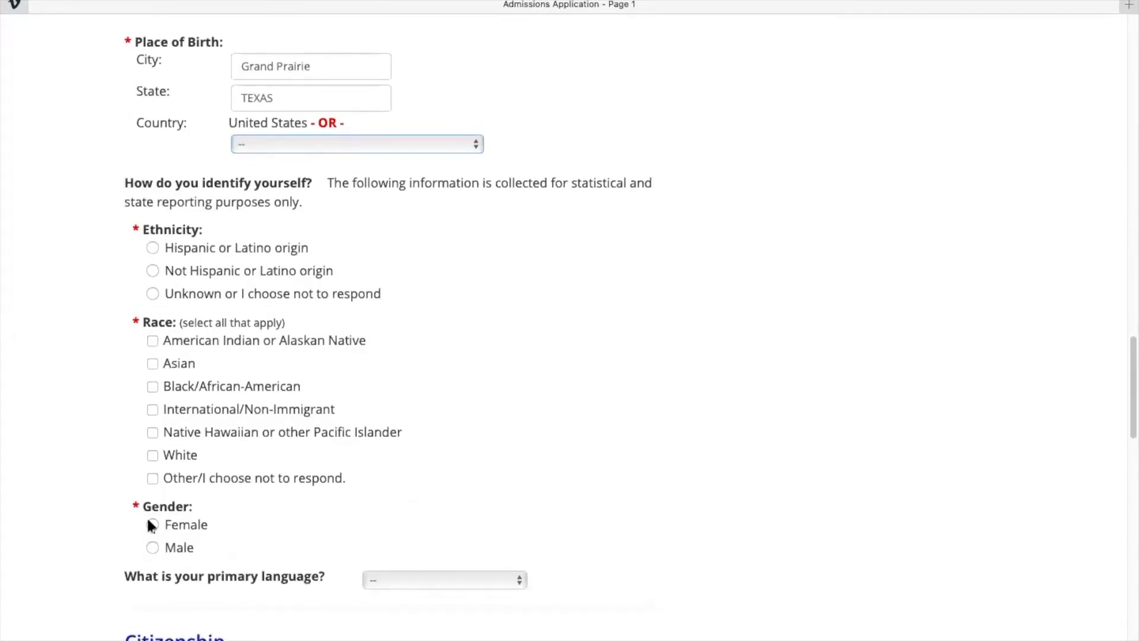
{"action": "left_click", "coordinate": [153, 293]}
{"action": "left_click", "coordinate": [153, 478]}
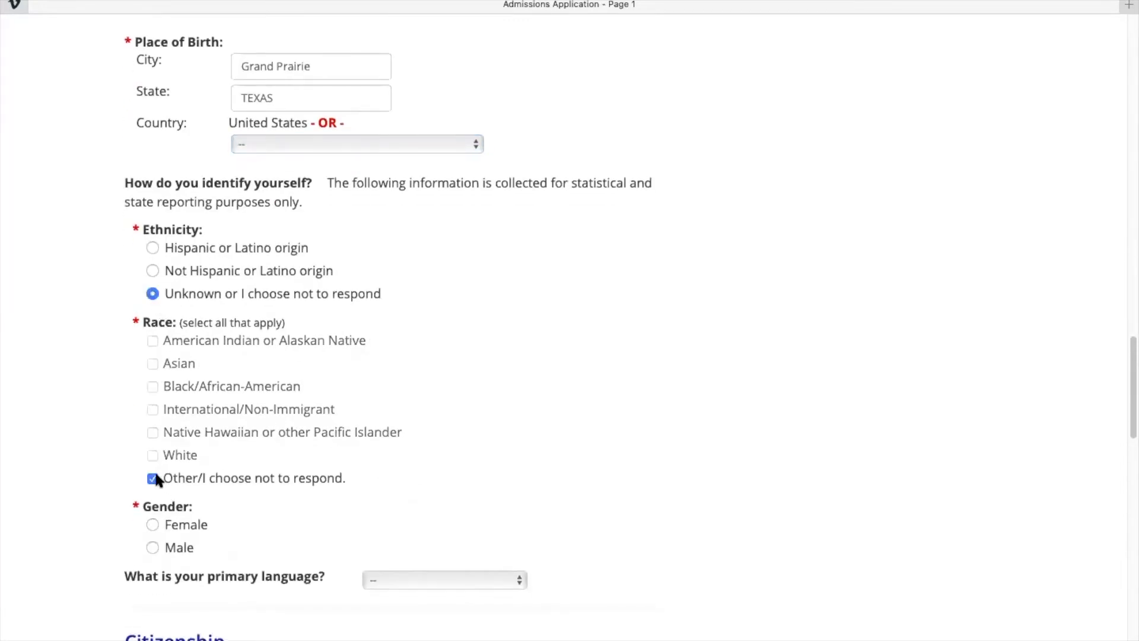
{"action": "scroll", "coordinate": [155, 468], "scroll_direction": "down", "scroll_amount": 2}
{"action": "left_click", "coordinate": [152, 419]}
{"action": "left_click", "coordinate": [383, 473]}
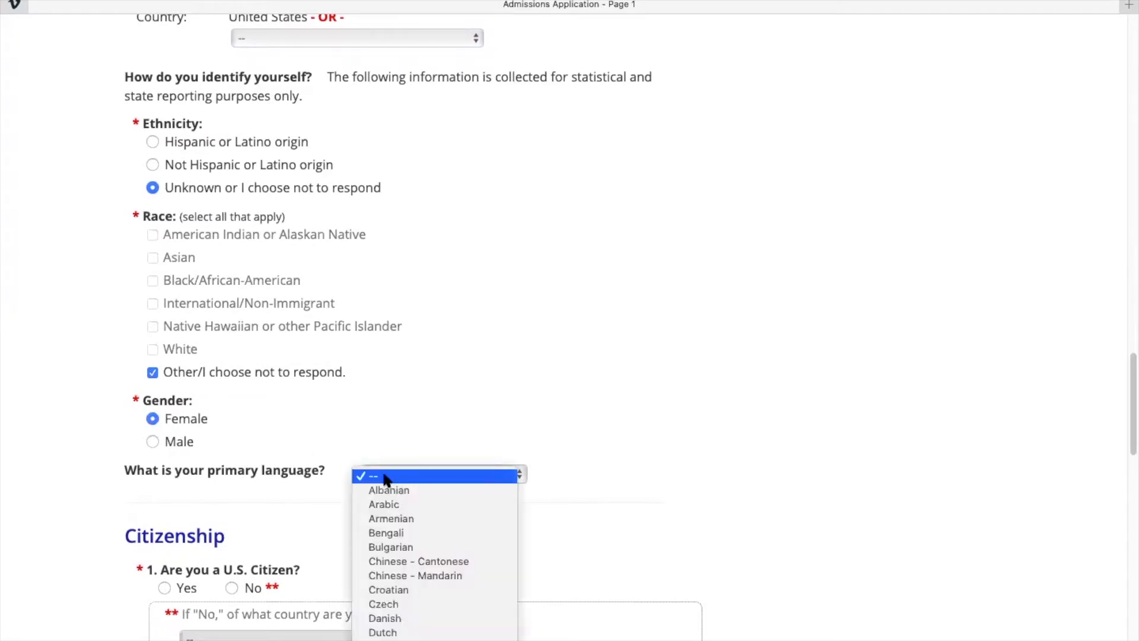
{"action": "left_click", "coordinate": [257, 471]}
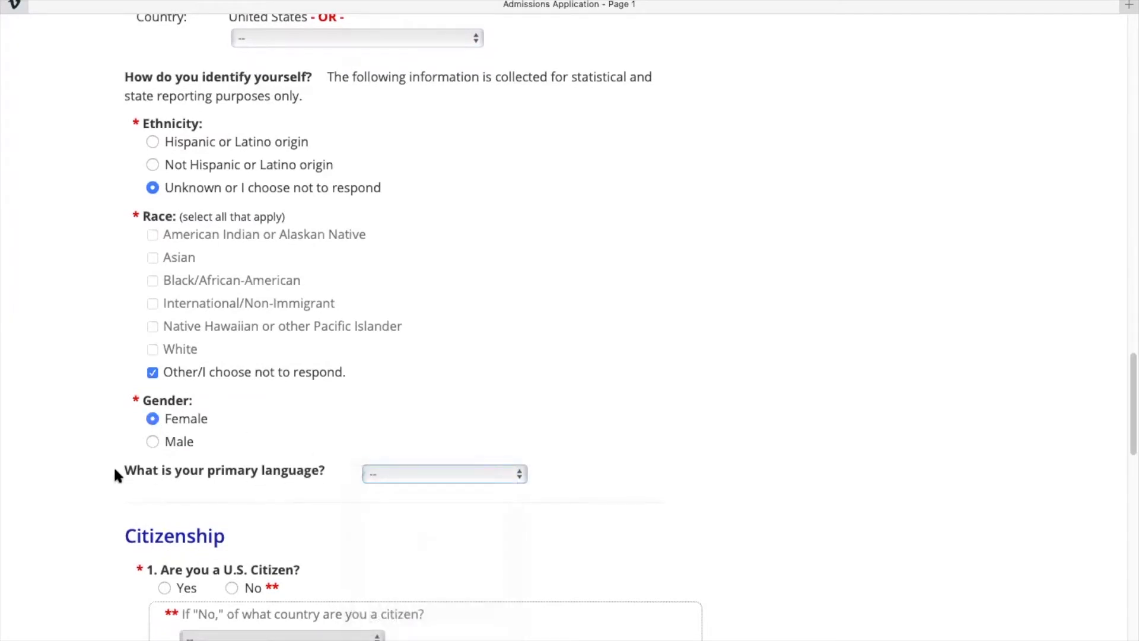
Answer No to U.S. citizenship and choose Afghanistan as country of citizenship.
{"action": "scroll", "coordinate": [264, 472], "scroll_direction": "down", "scroll_amount": 5}
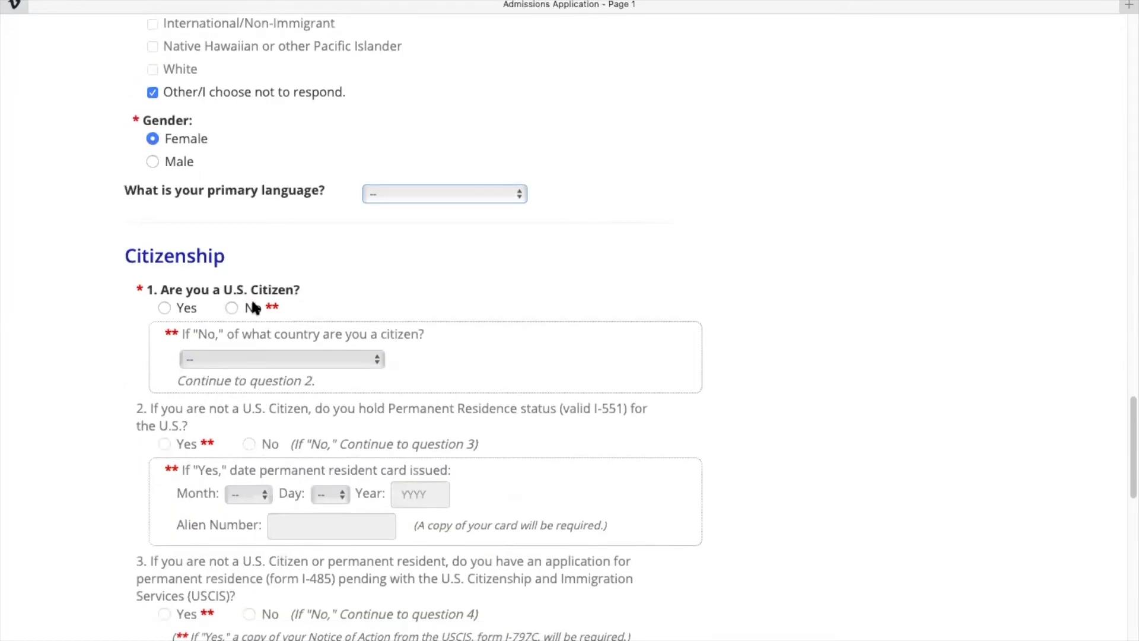
{"action": "left_click", "coordinate": [164, 306]}
{"action": "left_click", "coordinate": [228, 306]}
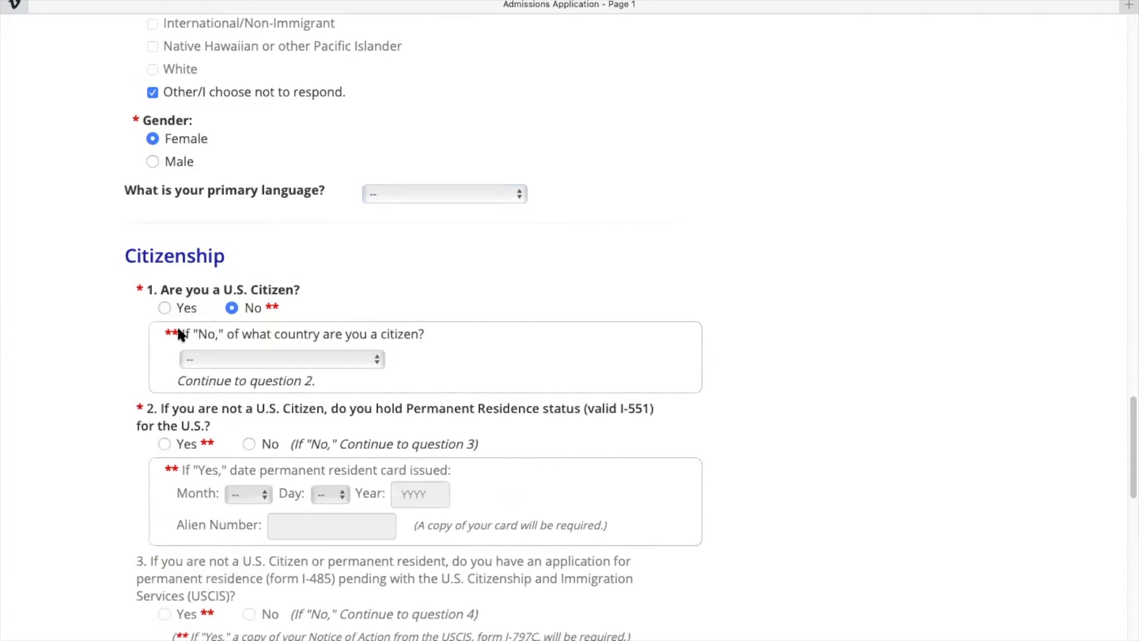
{"action": "left_click", "coordinate": [278, 357]}
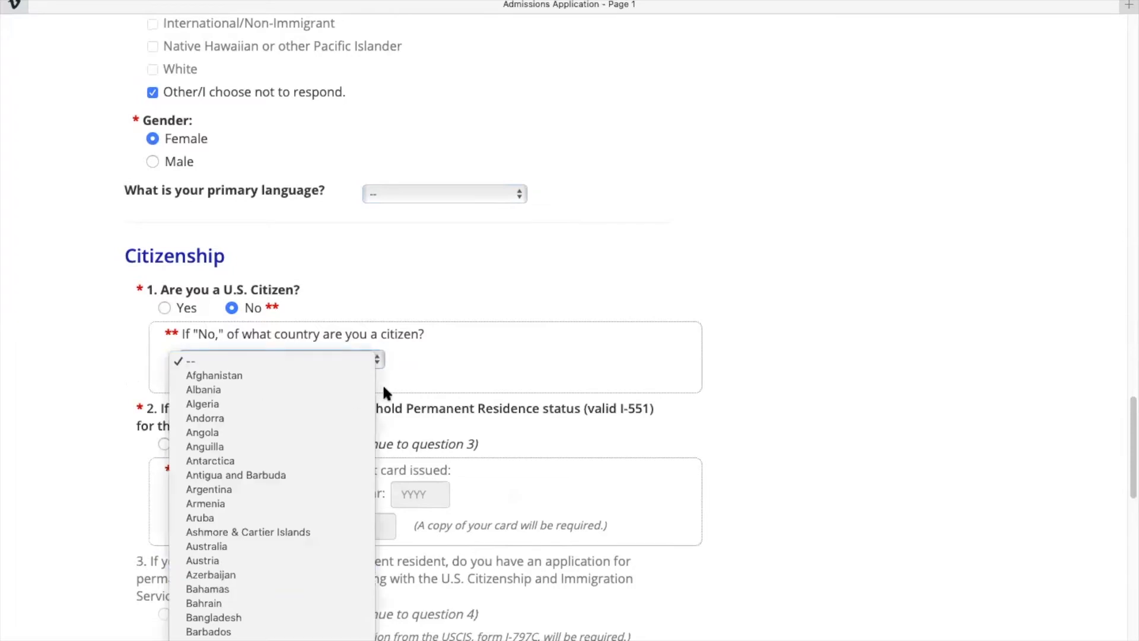
{"action": "left_click", "coordinate": [300, 362]}
{"action": "left_click", "coordinate": [294, 360]}
{"action": "left_click", "coordinate": [287, 375]}
Answer No to the residency follow-ups, then switch the citizenship answer back to Yes.
{"action": "scroll", "coordinate": [286, 372], "scroll_direction": "down", "scroll_amount": 3}
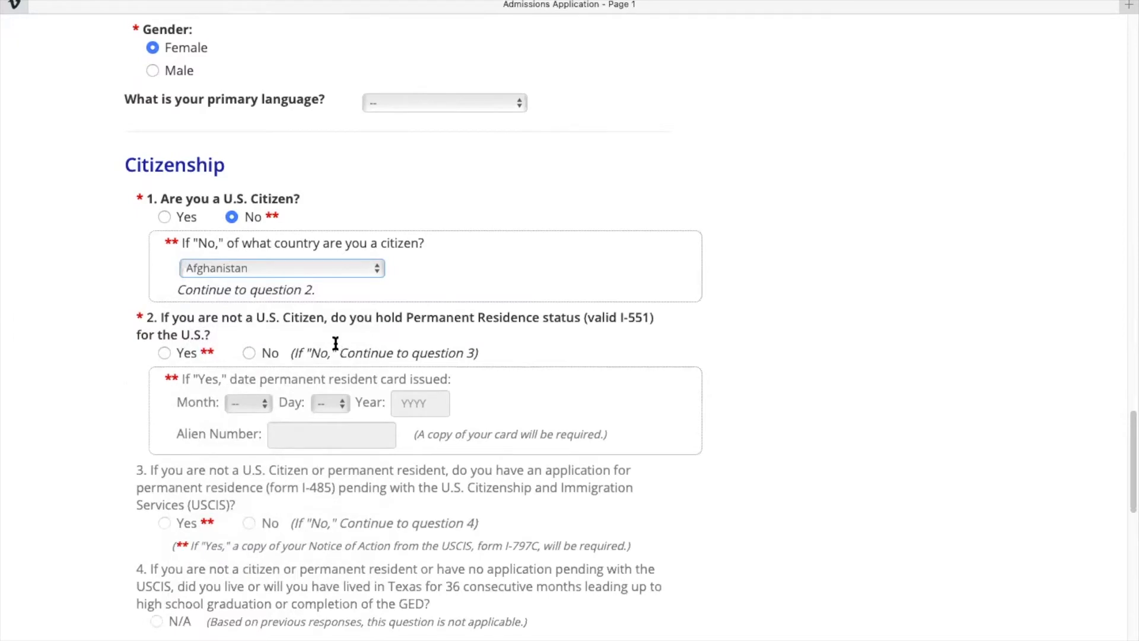
{"action": "left_click", "coordinate": [167, 353]}
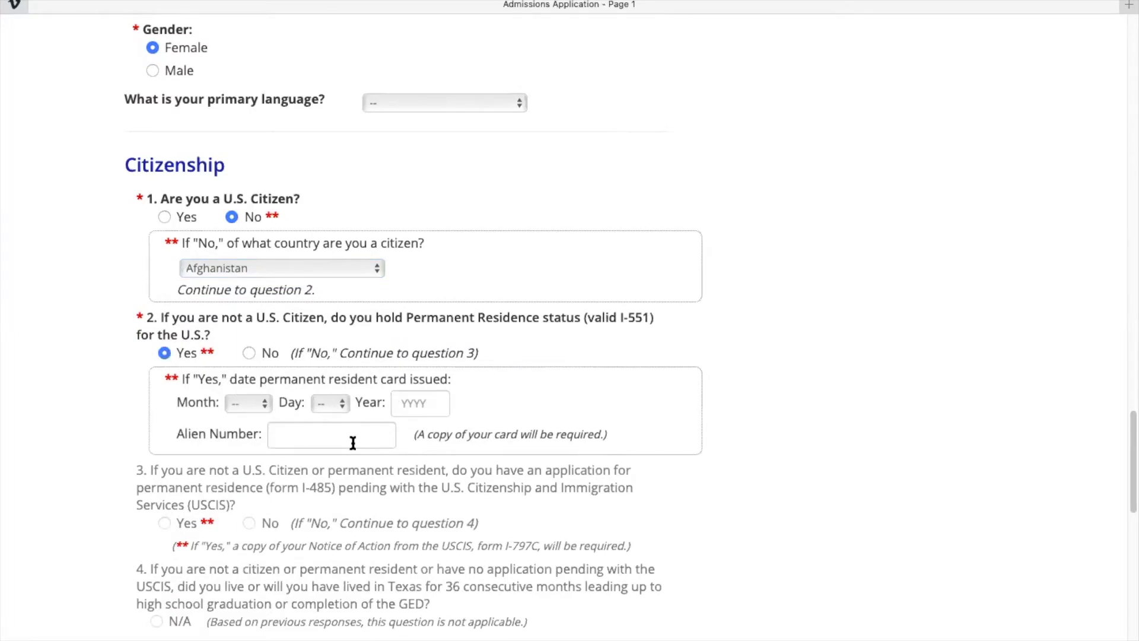
{"action": "left_click", "coordinate": [249, 353]}
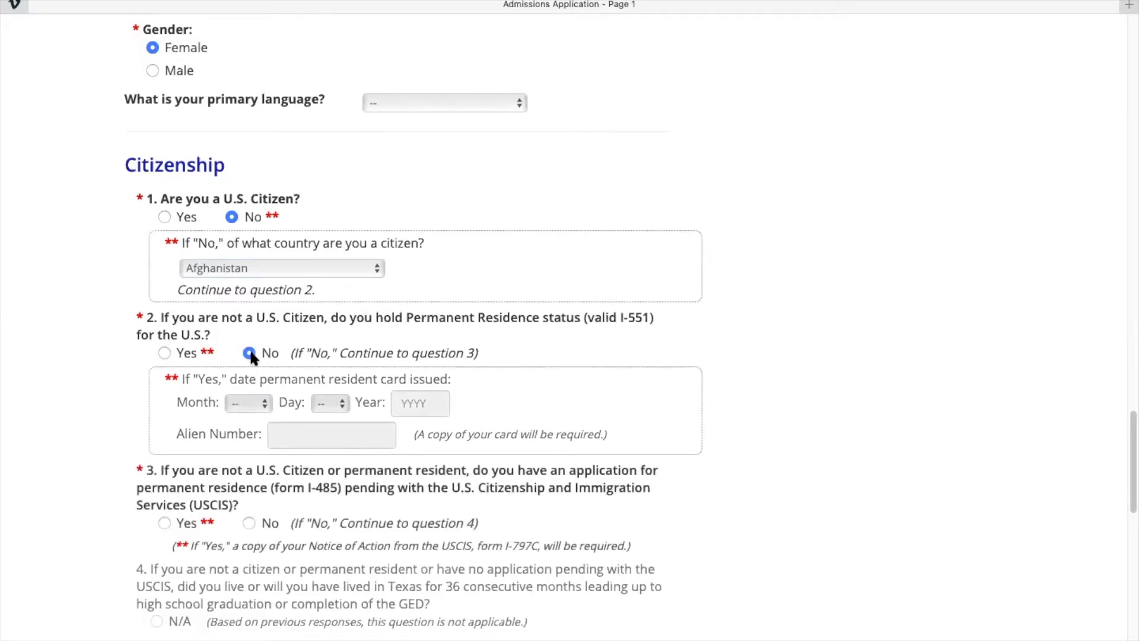
{"action": "scroll", "coordinate": [180, 347], "scroll_direction": "down", "scroll_amount": 3}
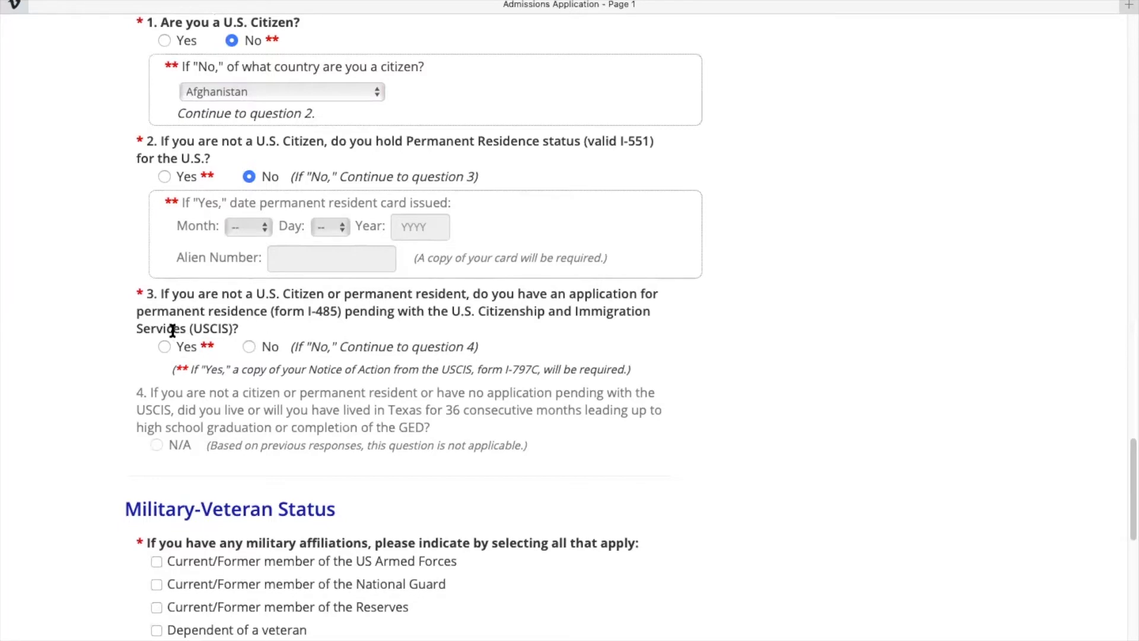
{"action": "left_click", "coordinate": [249, 347]}
{"action": "scroll", "coordinate": [250, 349], "scroll_direction": "down", "scroll_amount": 2}
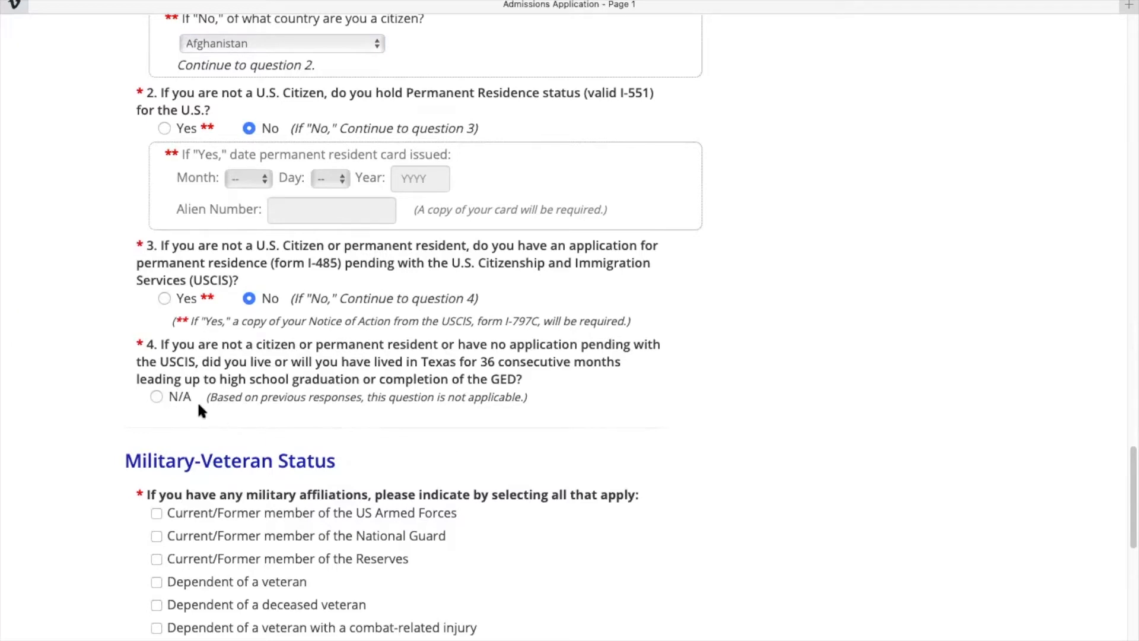
{"action": "scroll", "coordinate": [158, 400], "scroll_direction": "up", "scroll_amount": 5}
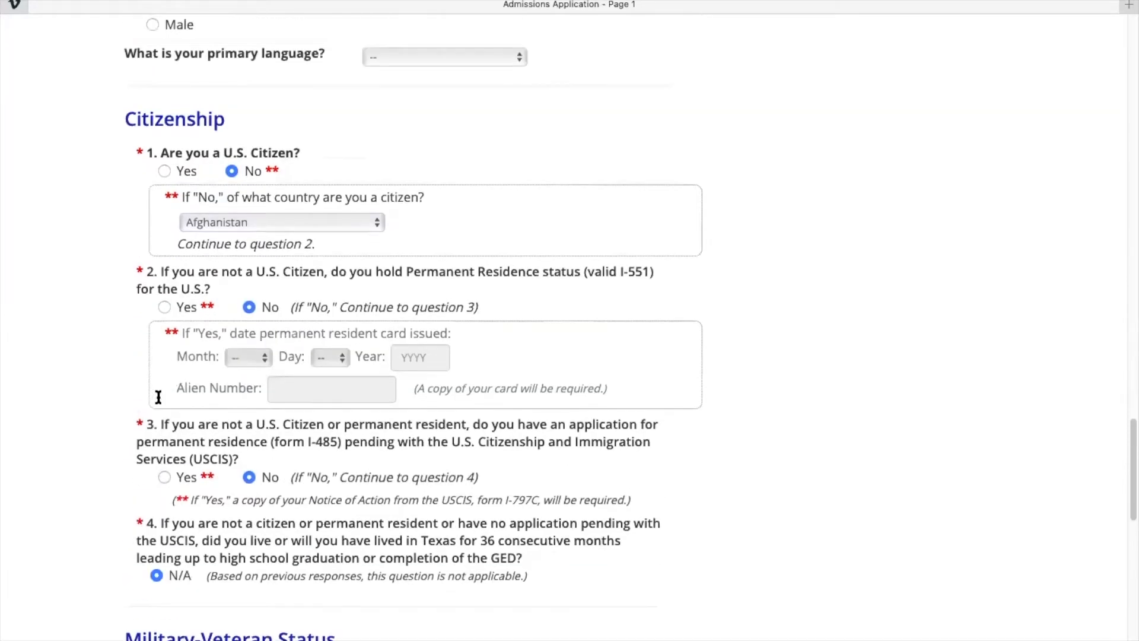
{"action": "left_click", "coordinate": [163, 178]}
{"action": "scroll", "coordinate": [163, 327], "scroll_direction": "down", "scroll_amount": 1}
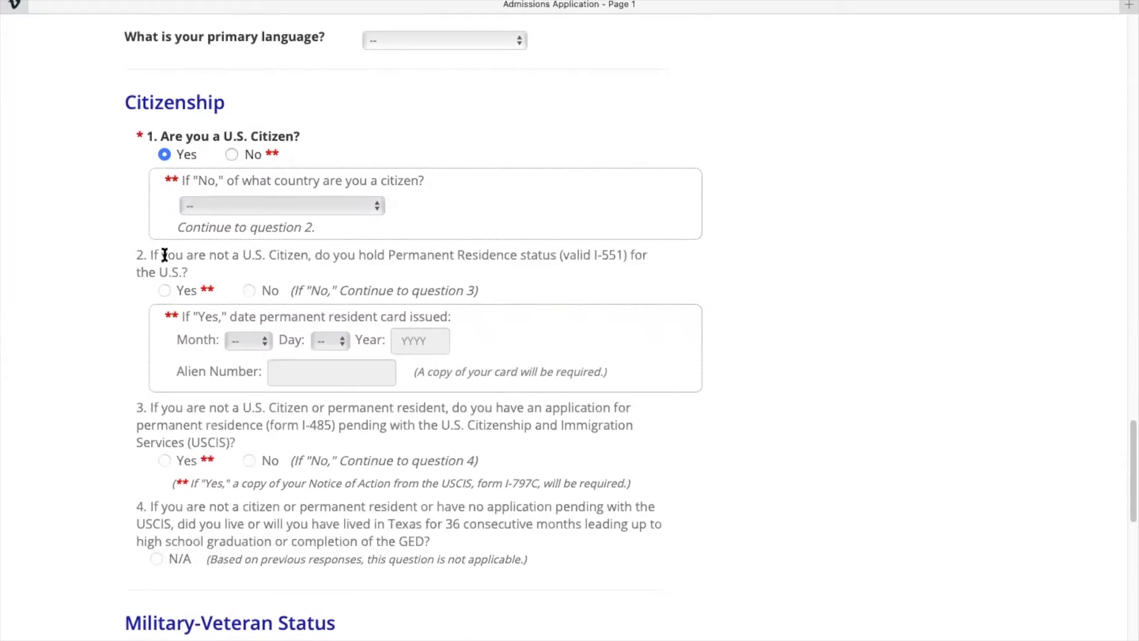
{"action": "scroll", "coordinate": [177, 504], "scroll_direction": "down", "scroll_amount": 10}
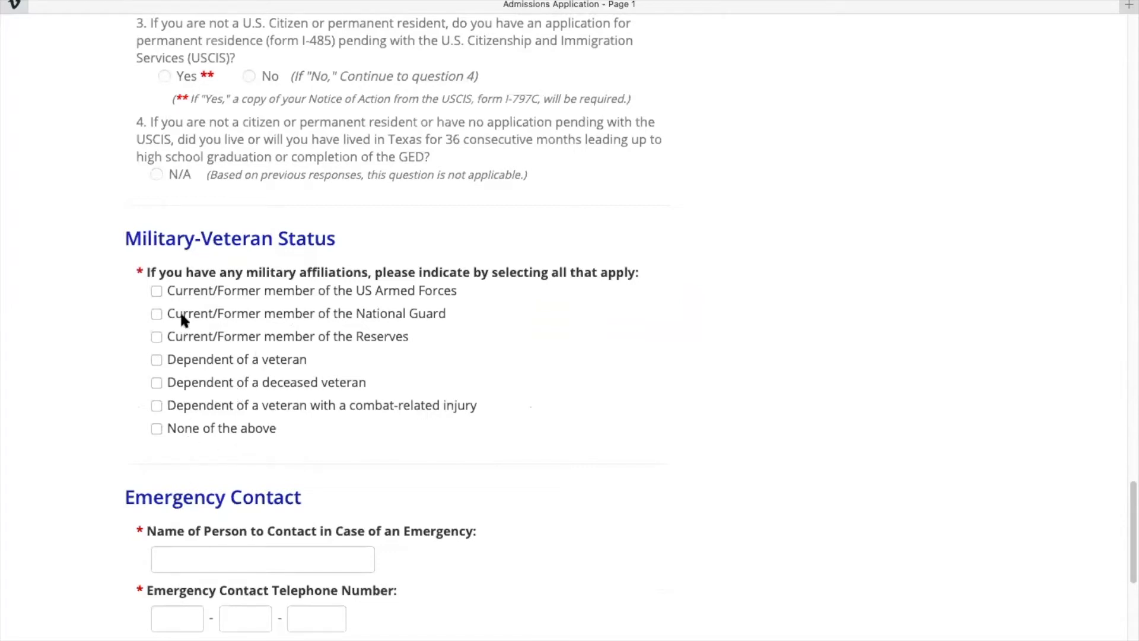
Declare no military affiliation by ticking None of the above.
{"action": "left_click", "coordinate": [157, 429]}
{"action": "scroll", "coordinate": [158, 435], "scroll_direction": "down", "scroll_amount": 3}
{"action": "scroll", "coordinate": [158, 435], "scroll_direction": "down", "scroll_amount": 1}
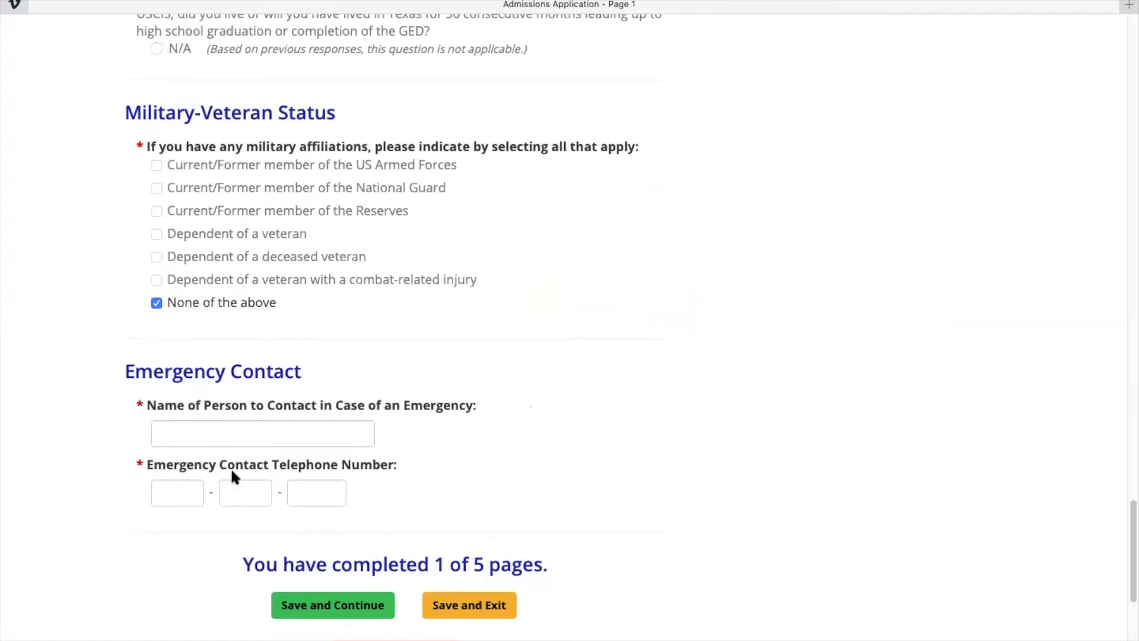
Enter the emergency contact's name and phone number, then save Page 1.
{"action": "left_click", "coordinate": [267, 428]}
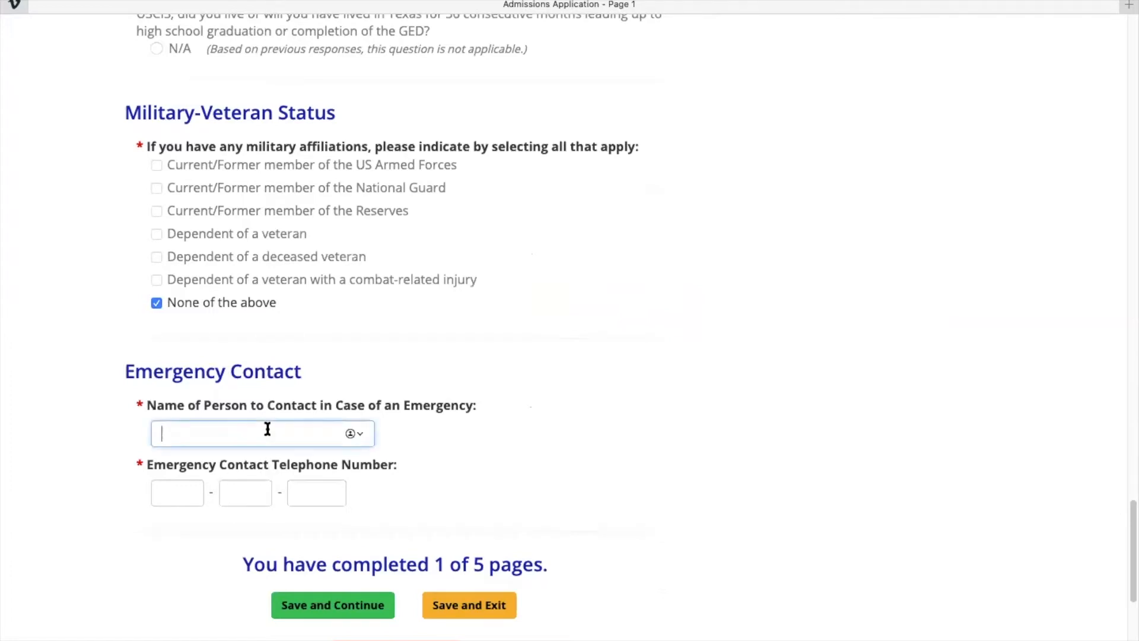
{"action": "type", "text": "Graduate Dubiski"}
{"action": "key", "text": "Tab"}
{"action": "type", "text": "123"}
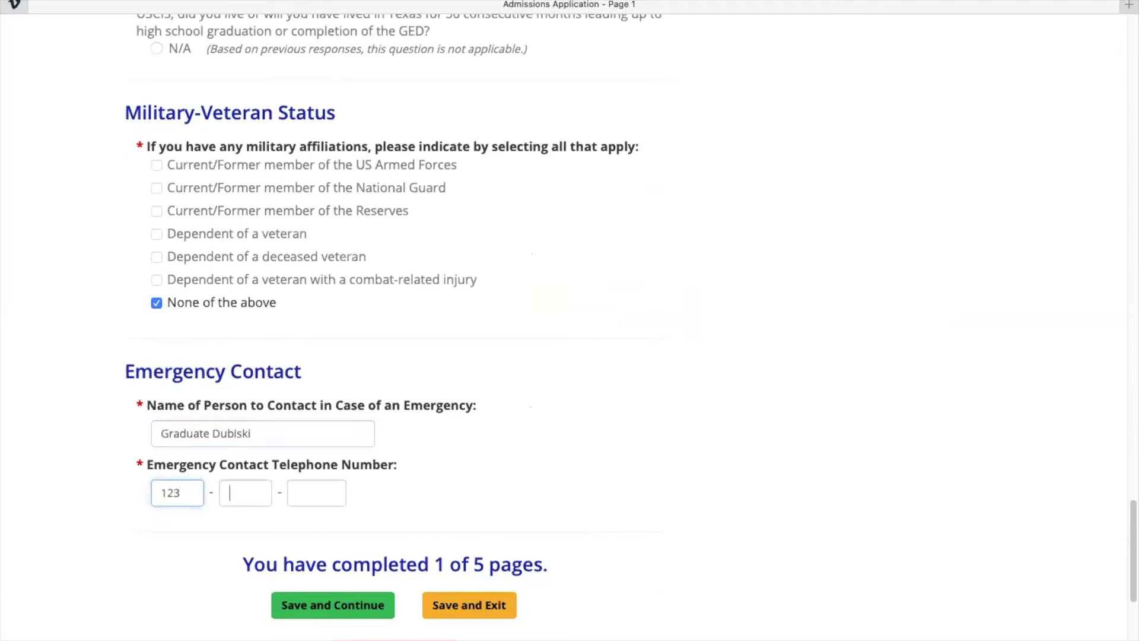
{"action": "type", "text": "-456-7890"}
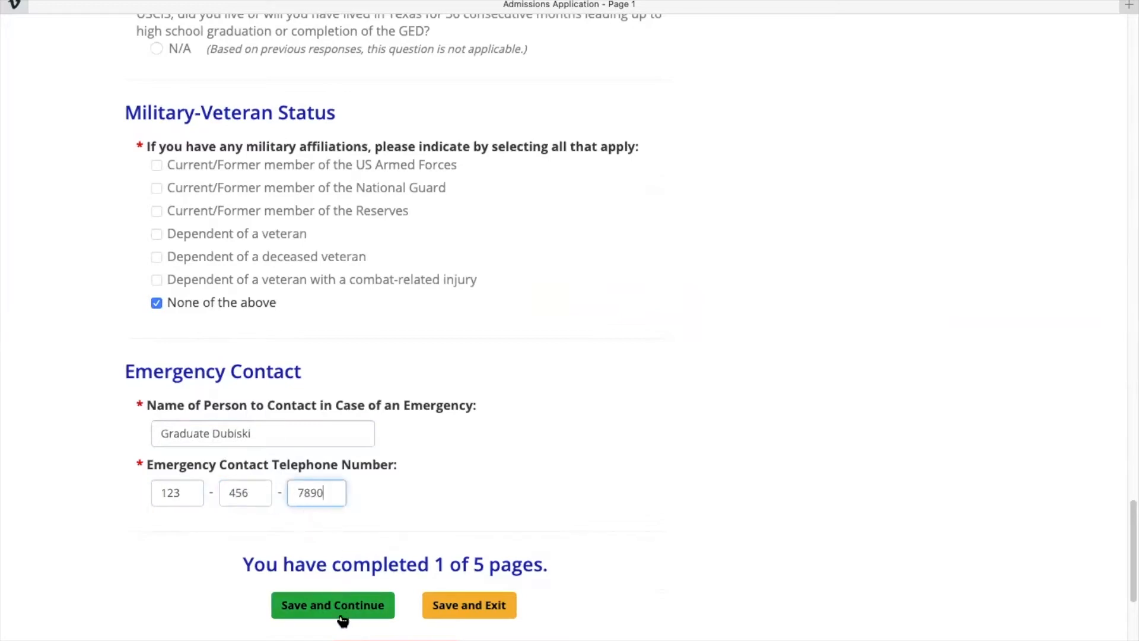
{"action": "left_click", "coordinate": [346, 613]}
State the applicant will be a high school graduate in 2021.
{"action": "scroll", "coordinate": [282, 353], "scroll_direction": "down", "scroll_amount": 5}
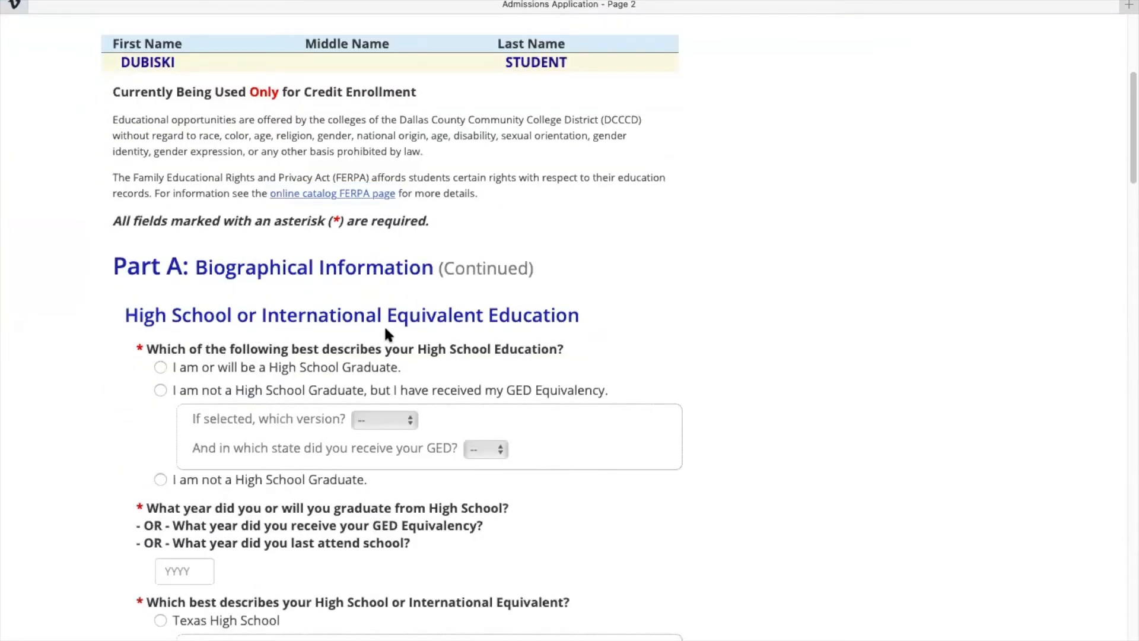
{"action": "left_click", "coordinate": [161, 367]}
{"action": "scroll", "coordinate": [163, 365], "scroll_direction": "down", "scroll_amount": 3}
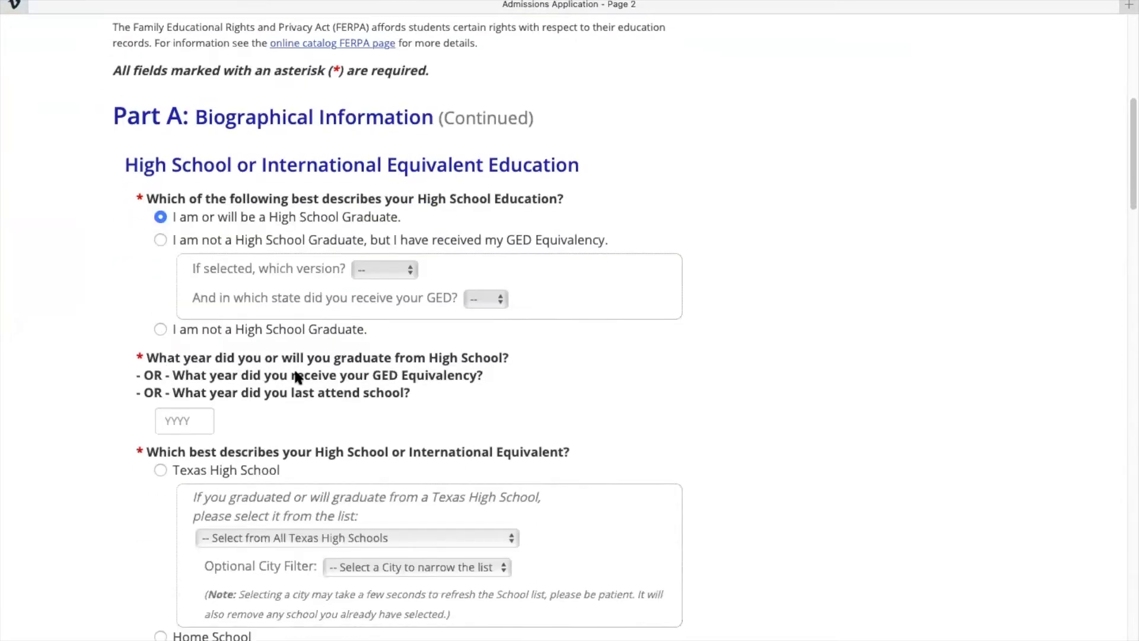
{"action": "left_click", "coordinate": [199, 418]}
{"action": "type", "text": "2021"}
Select Texas High School and choose Dubiski Career High School.
{"action": "scroll", "coordinate": [148, 328], "scroll_direction": "down", "scroll_amount": 5}
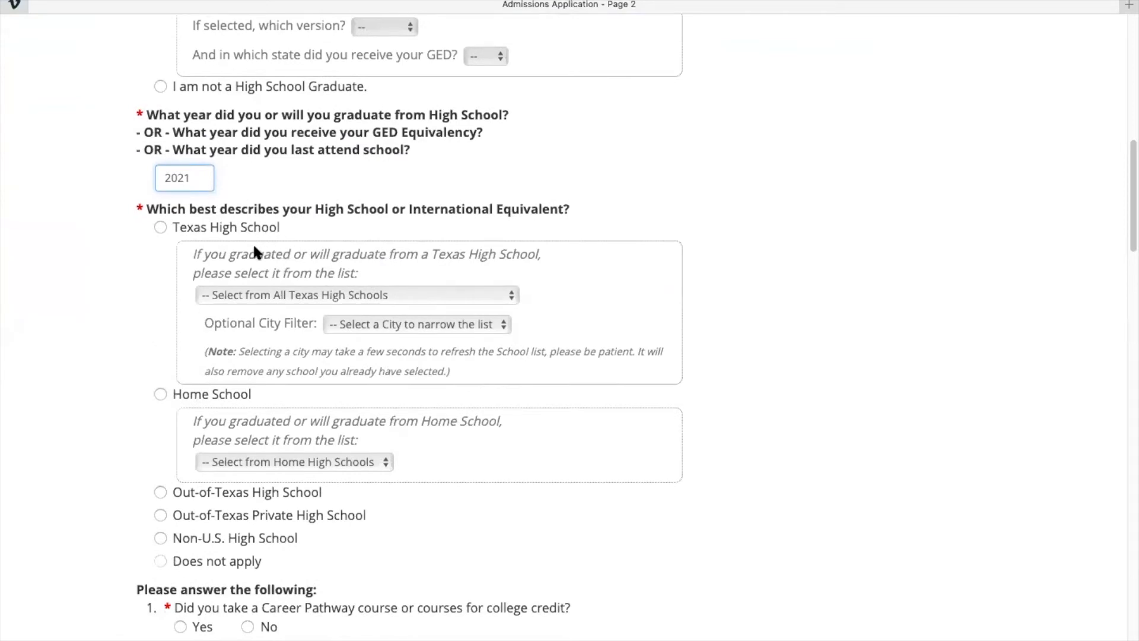
{"action": "left_click", "coordinate": [160, 227]}
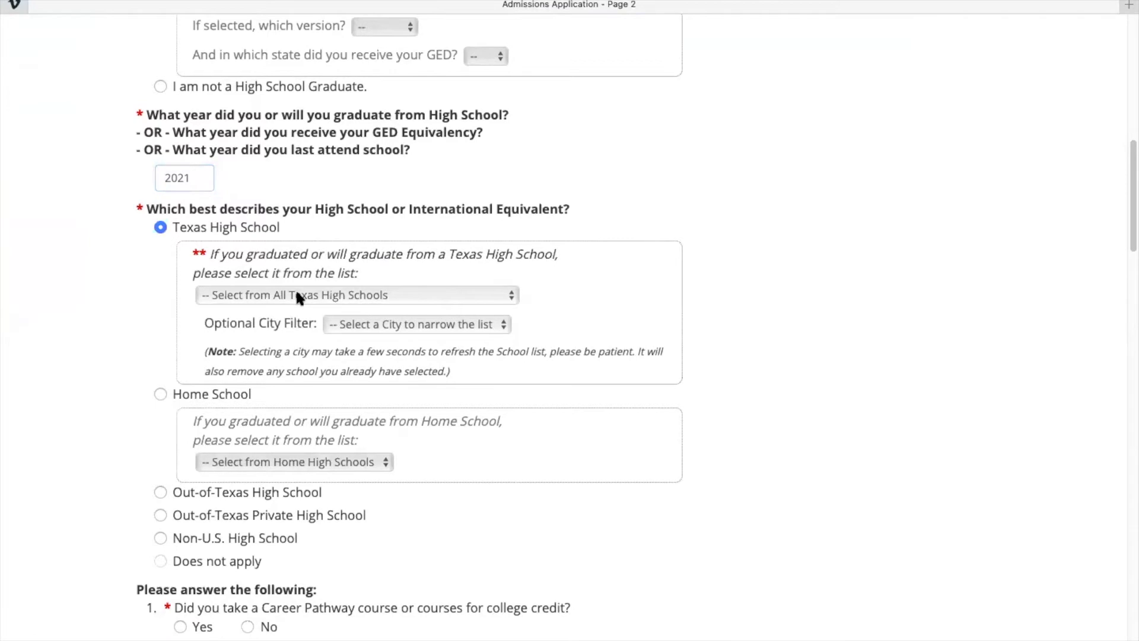
{"action": "left_click", "coordinate": [297, 295]}
{"action": "scroll", "coordinate": [297, 296], "scroll_direction": "down", "scroll_amount": 20}
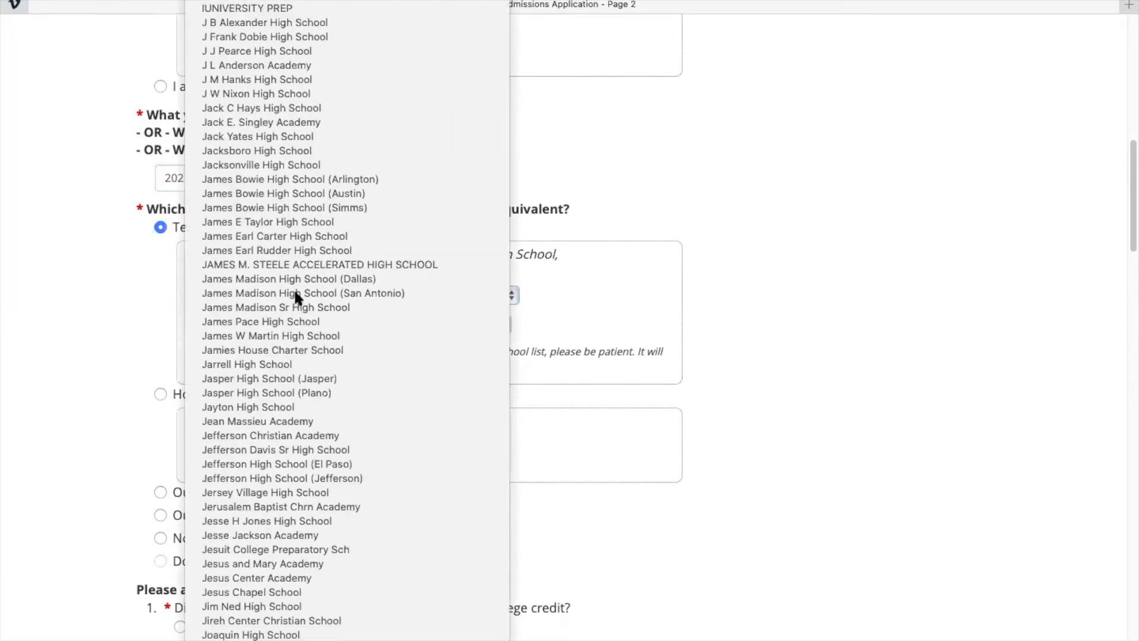
{"action": "scroll", "coordinate": [296, 294], "scroll_direction": "up", "scroll_amount": 20}
{"action": "scroll", "coordinate": [295, 293], "scroll_direction": "down", "scroll_amount": 4}
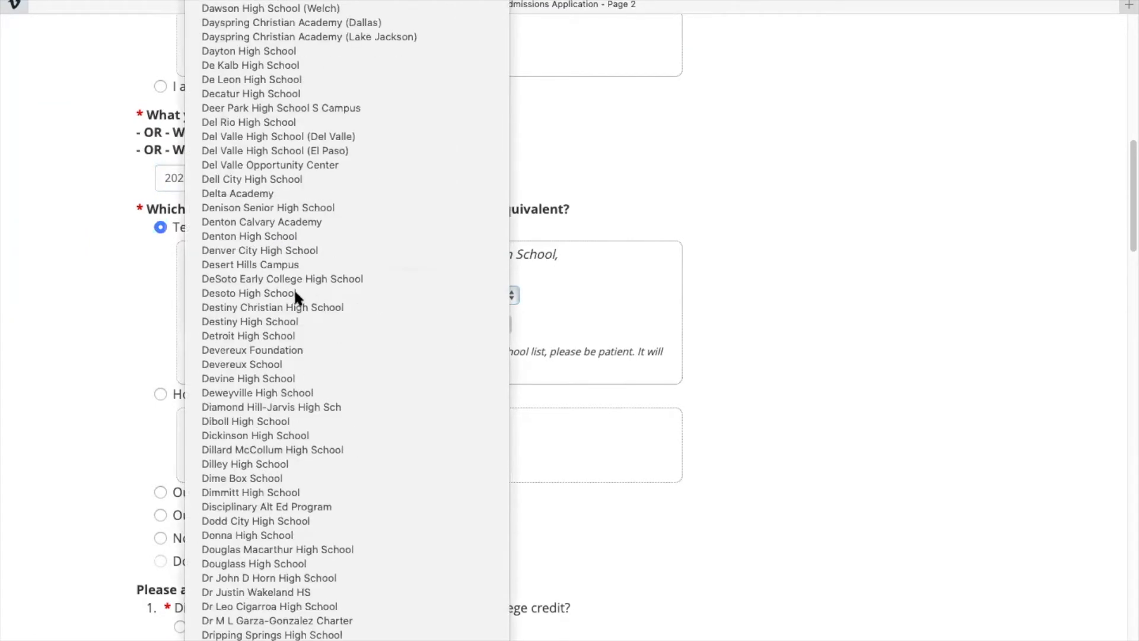
{"action": "scroll", "coordinate": [303, 366], "scroll_direction": "down", "scroll_amount": 5}
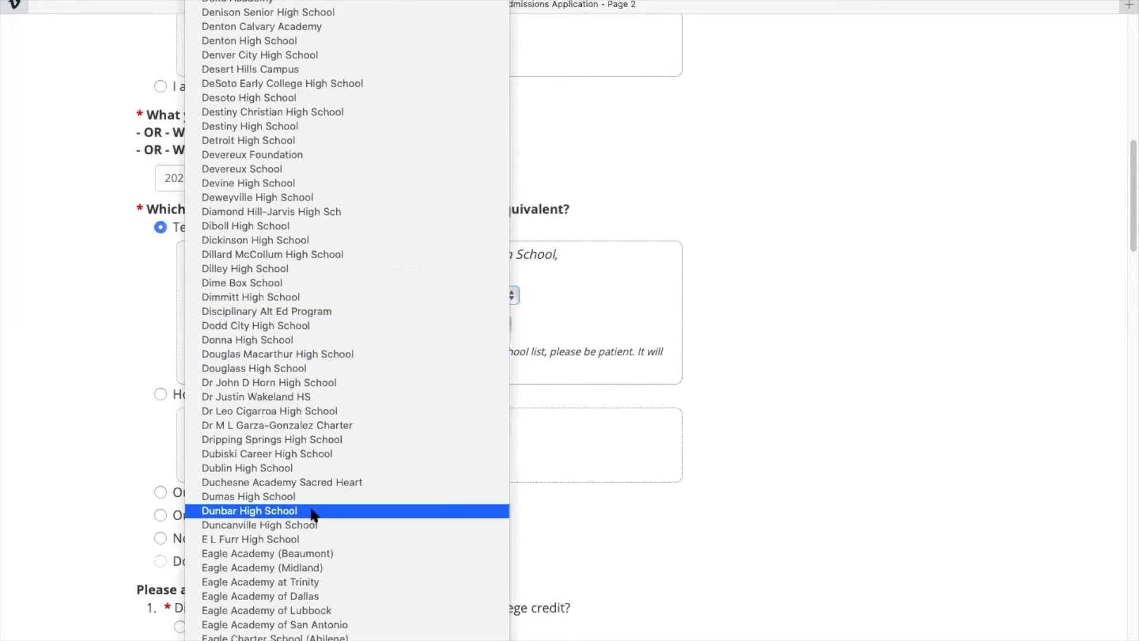
{"action": "left_click", "coordinate": [319, 454]}
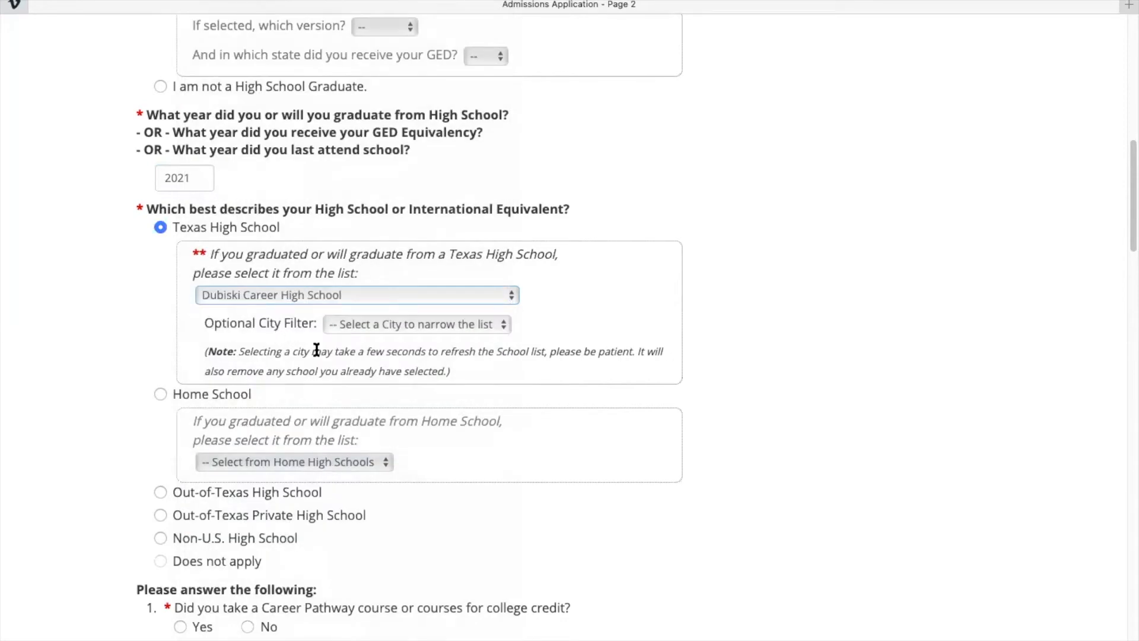
{"action": "scroll", "coordinate": [188, 458], "scroll_direction": "down", "scroll_amount": 5}
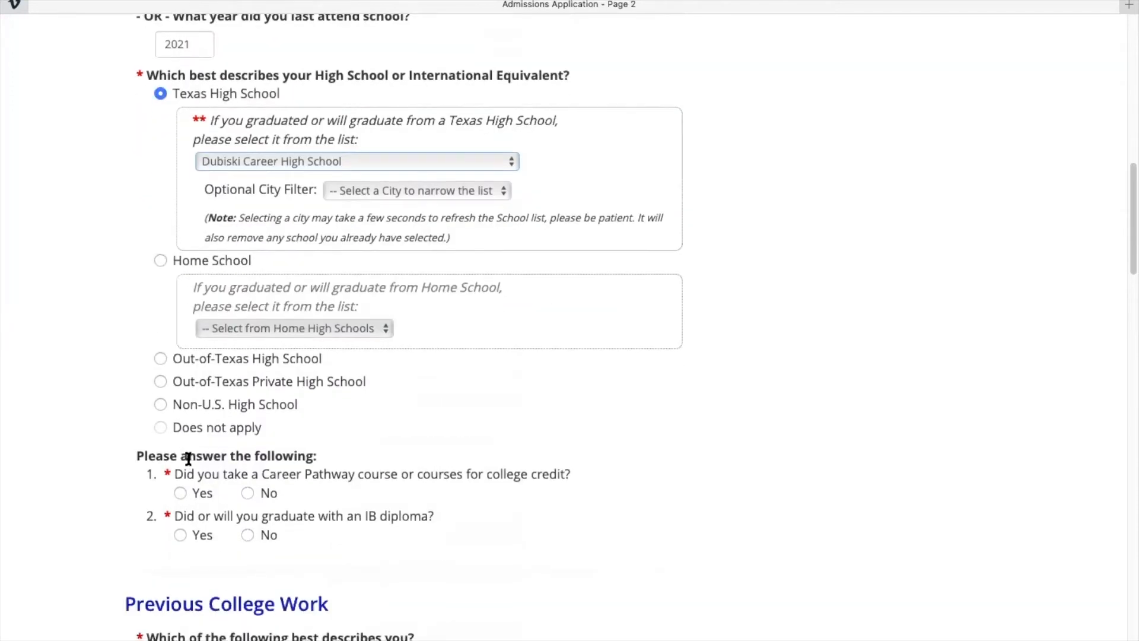
Answer No to IB diploma and Career Pathway, and declare no previous college experience.
{"action": "scroll", "coordinate": [186, 453], "scroll_direction": "down", "scroll_amount": 2}
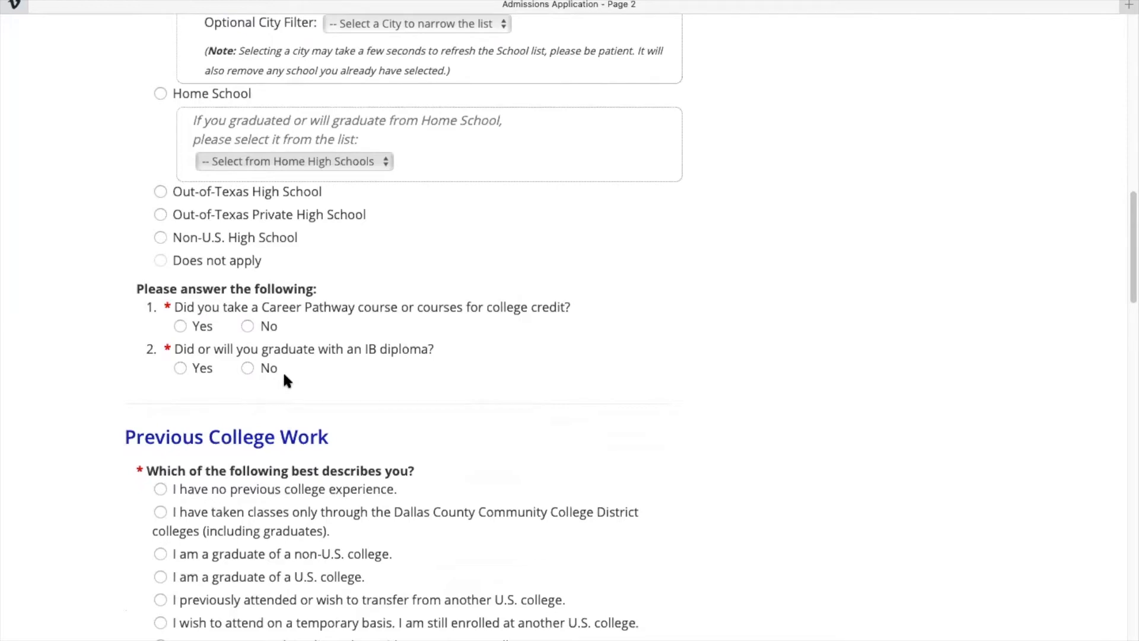
{"action": "left_click", "coordinate": [248, 368]}
{"action": "left_click_drag", "start_coordinate": [271, 307], "coordinate": [398, 317]}
{"action": "left_click", "coordinate": [397, 316]}
{"action": "scroll", "coordinate": [289, 308], "scroll_direction": "down", "scroll_amount": 4}
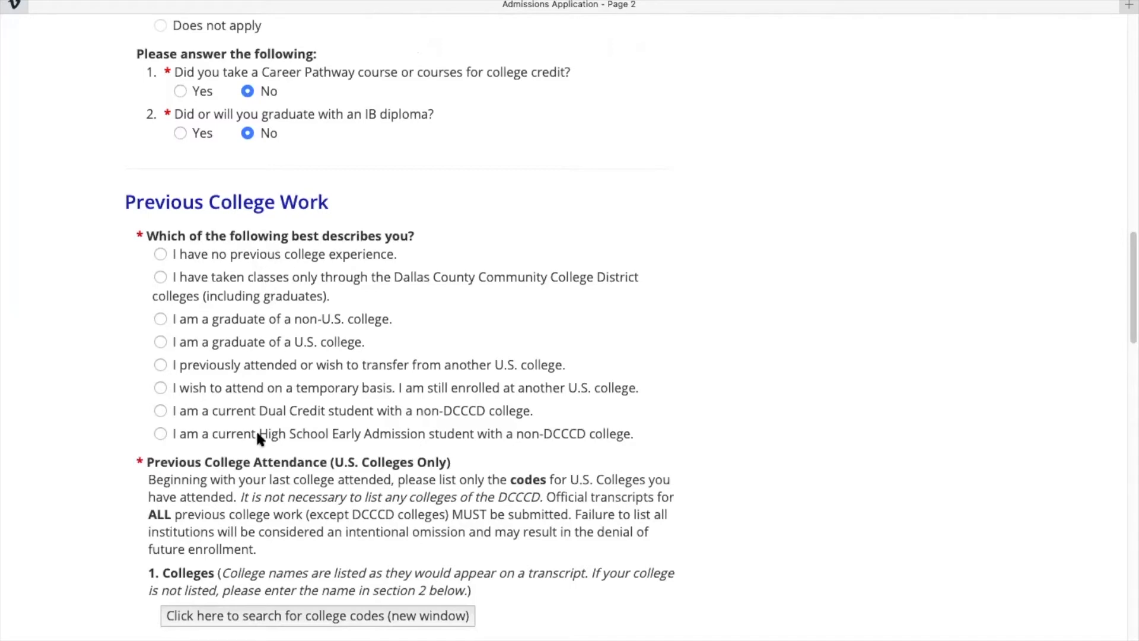
{"action": "left_click", "coordinate": [160, 254]}
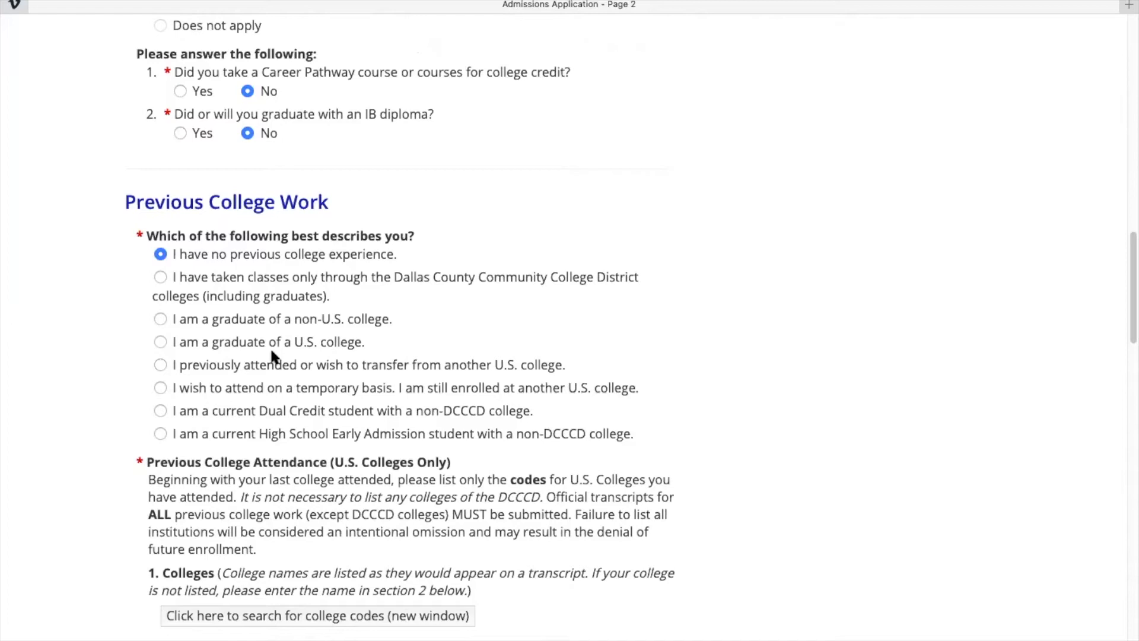
Declare no TSI tests taken or exemption claimed, and save Page 2.
{"action": "scroll", "coordinate": [272, 356], "scroll_direction": "down", "scroll_amount": 1}
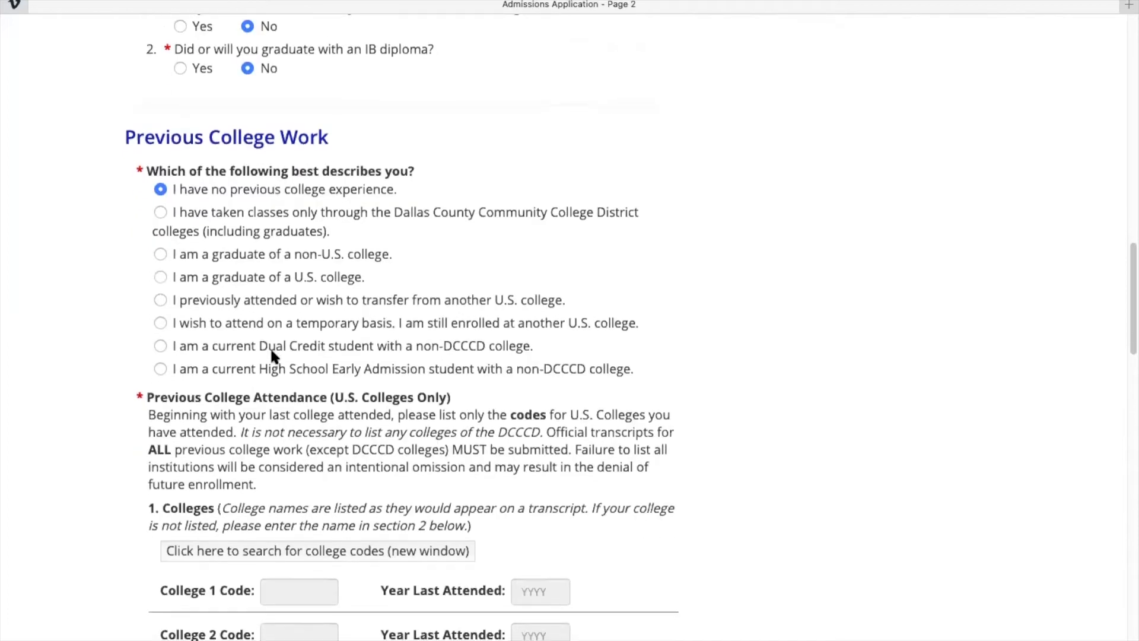
{"action": "scroll", "coordinate": [244, 232], "scroll_direction": "down", "scroll_amount": 3}
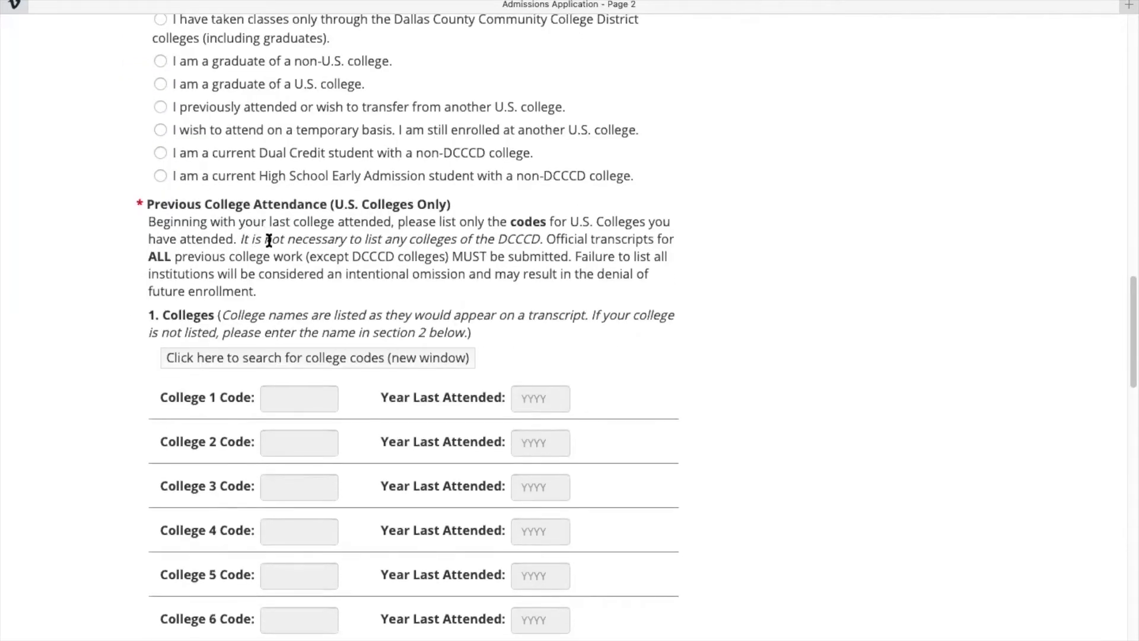
{"action": "scroll", "coordinate": [260, 333], "scroll_direction": "down", "scroll_amount": 1}
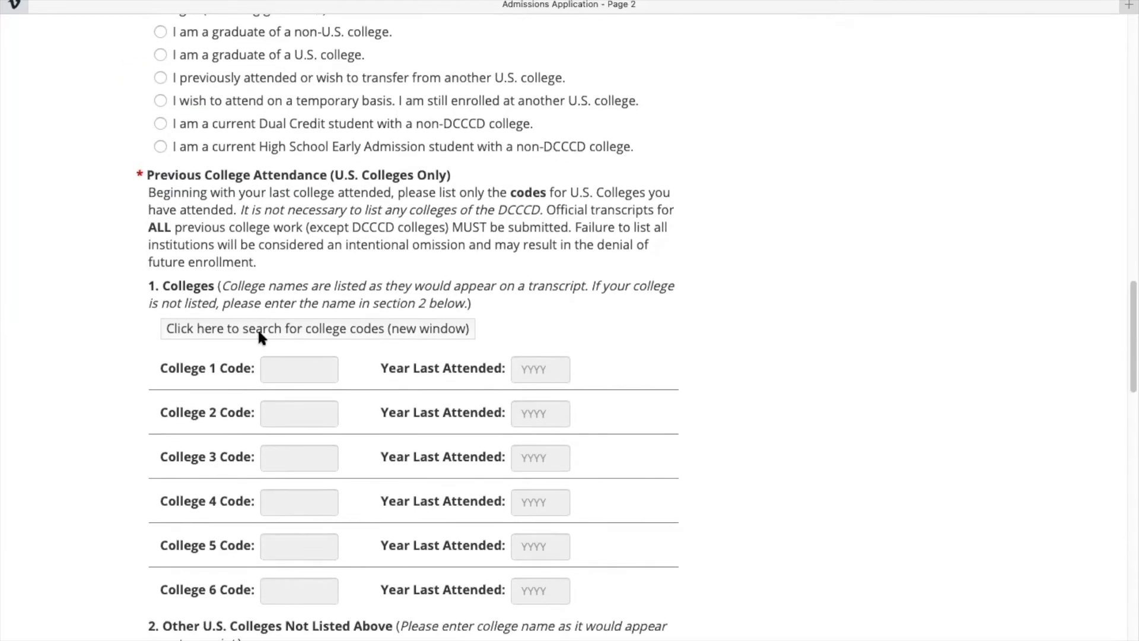
{"action": "scroll", "coordinate": [259, 334], "scroll_direction": "down", "scroll_amount": 5}
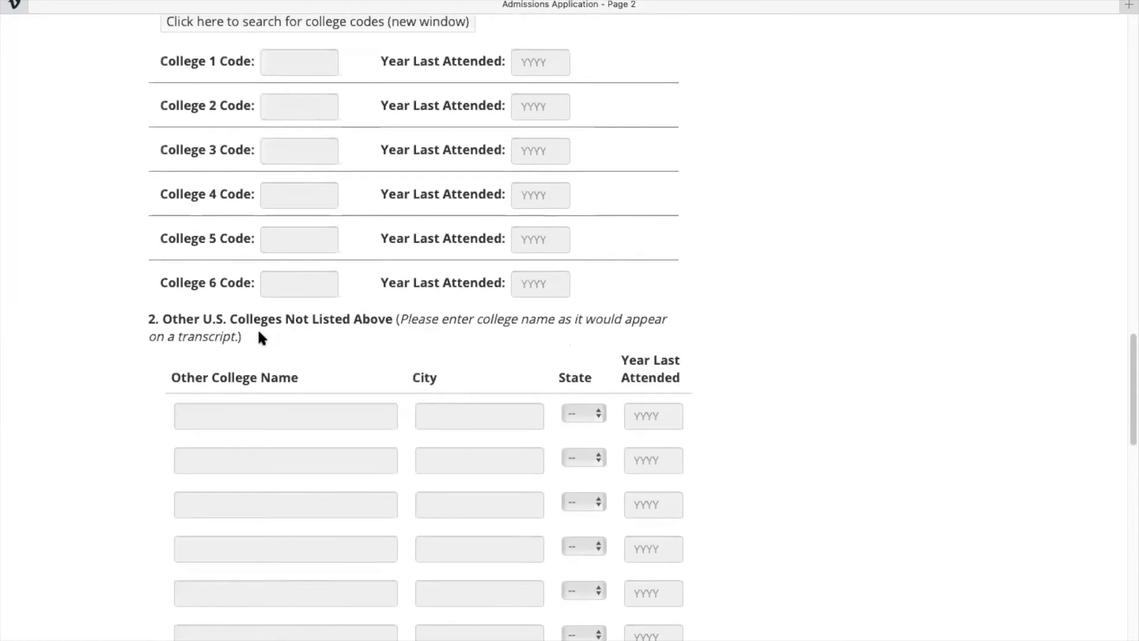
{"action": "scroll", "coordinate": [350, 361], "scroll_direction": "down", "scroll_amount": 5}
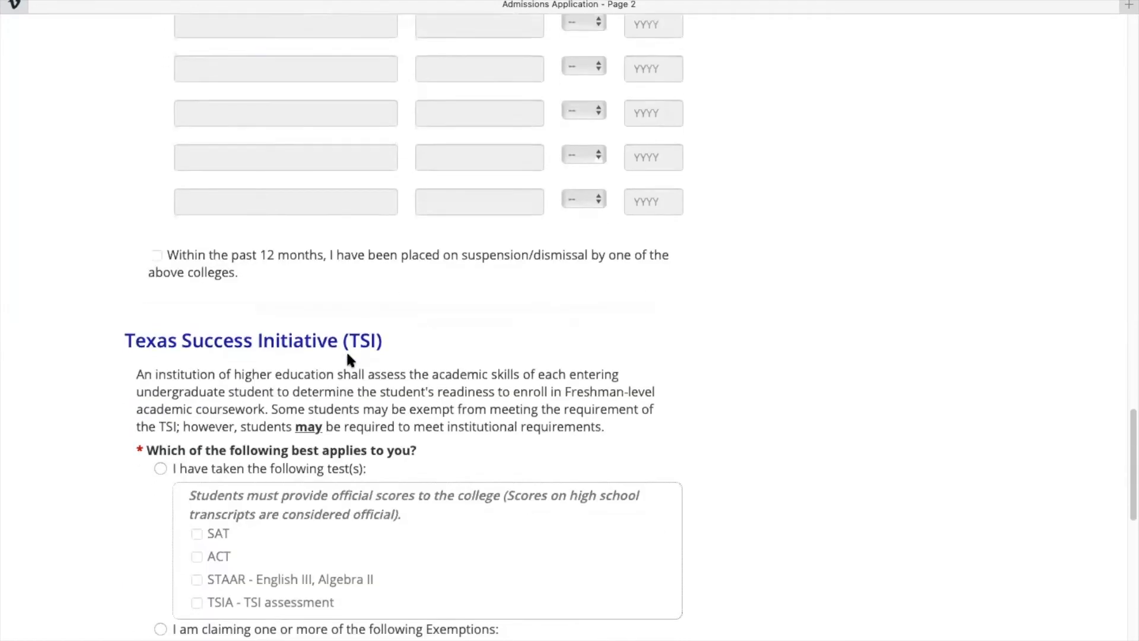
{"action": "scroll", "coordinate": [154, 477], "scroll_direction": "down", "scroll_amount": 3}
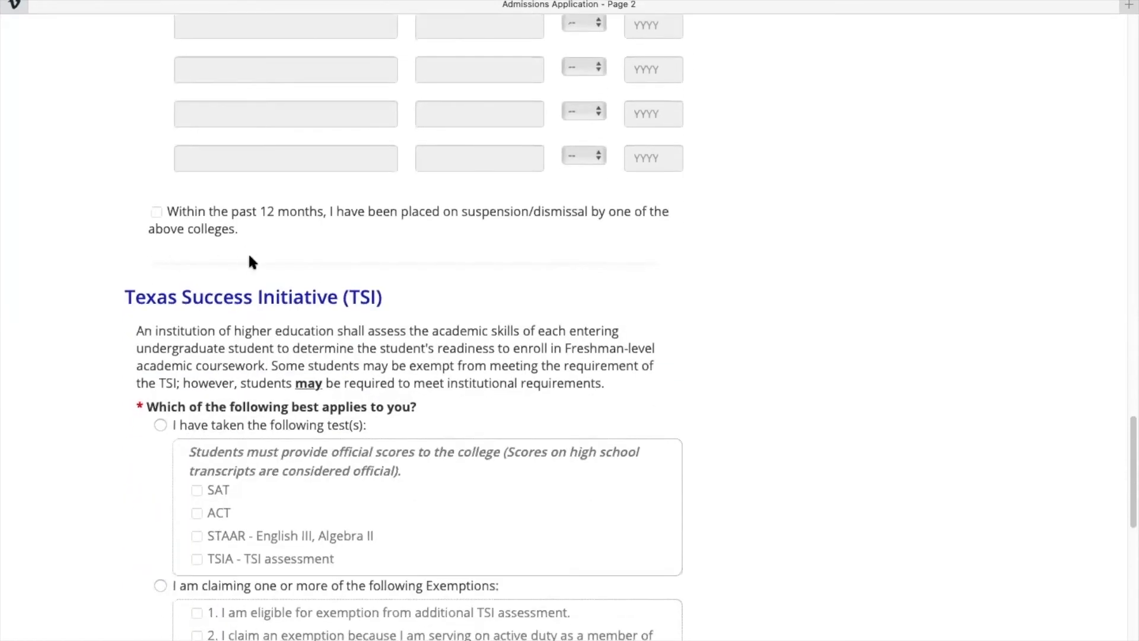
{"action": "scroll", "coordinate": [212, 436], "scroll_direction": "down", "scroll_amount": 7}
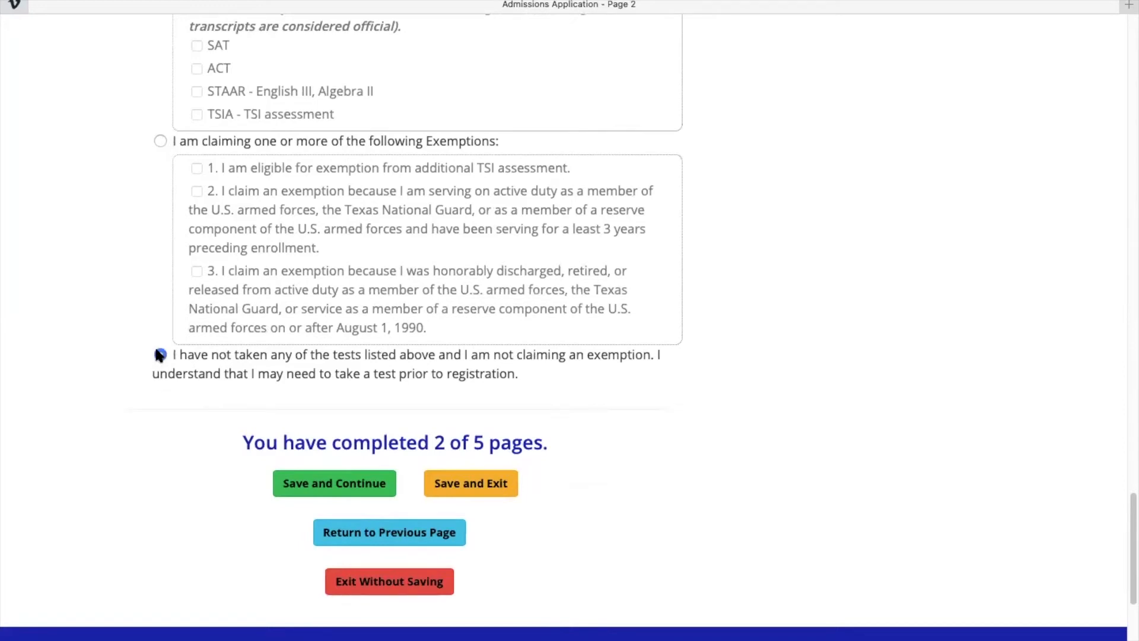
{"action": "left_click", "coordinate": [161, 355]}
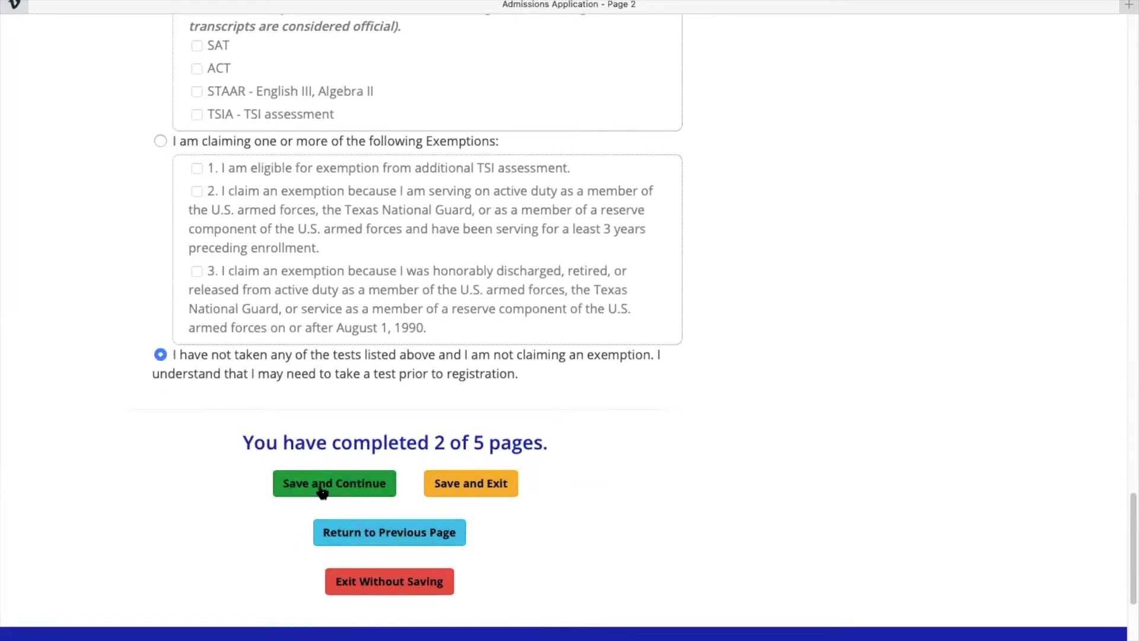
{"action": "left_click", "coordinate": [315, 483]}
Answer Yes to living in Texas for the 36 months before graduation and the previous 12 months.
{"action": "scroll", "coordinate": [318, 482], "scroll_direction": "down", "scroll_amount": 2}
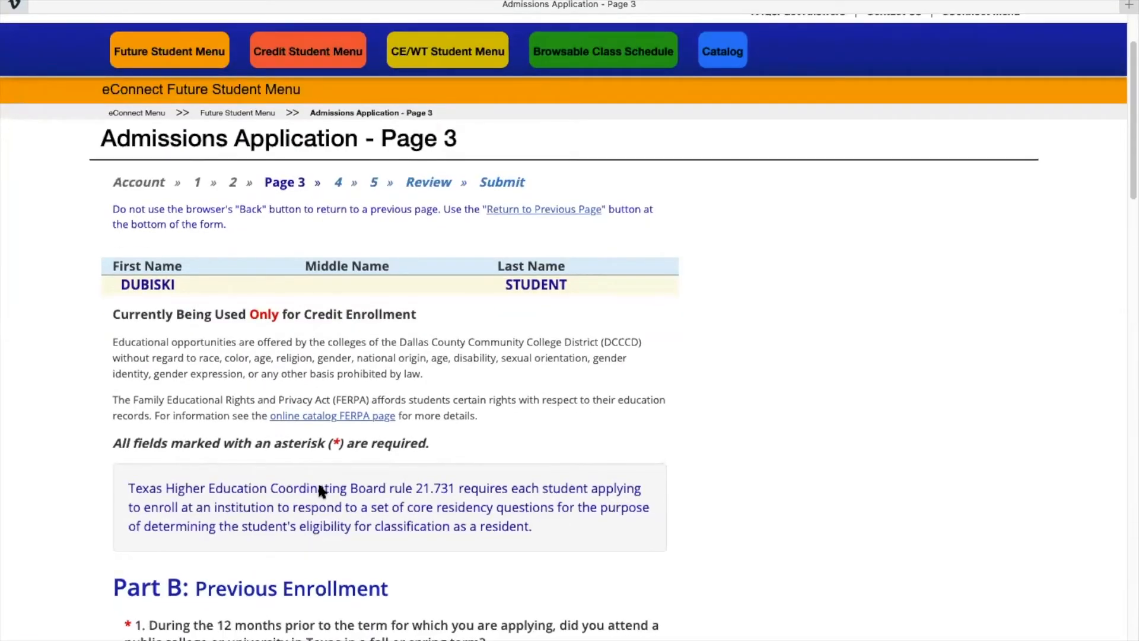
{"action": "scroll", "coordinate": [318, 487], "scroll_direction": "down", "scroll_amount": 4}
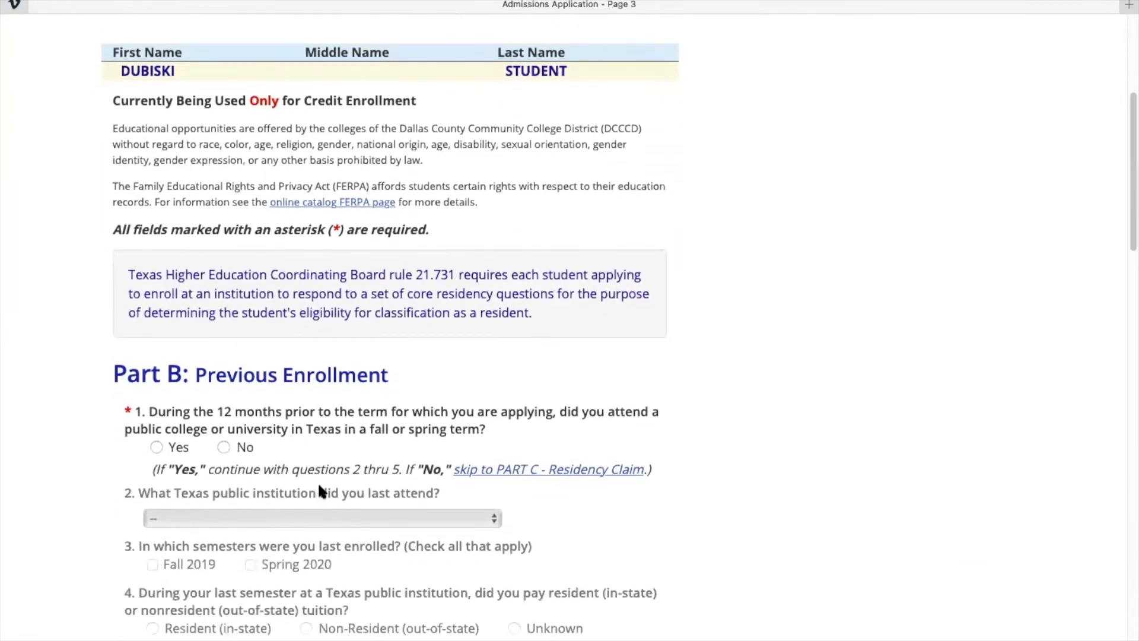
{"action": "scroll", "coordinate": [320, 488], "scroll_direction": "down", "scroll_amount": 1}
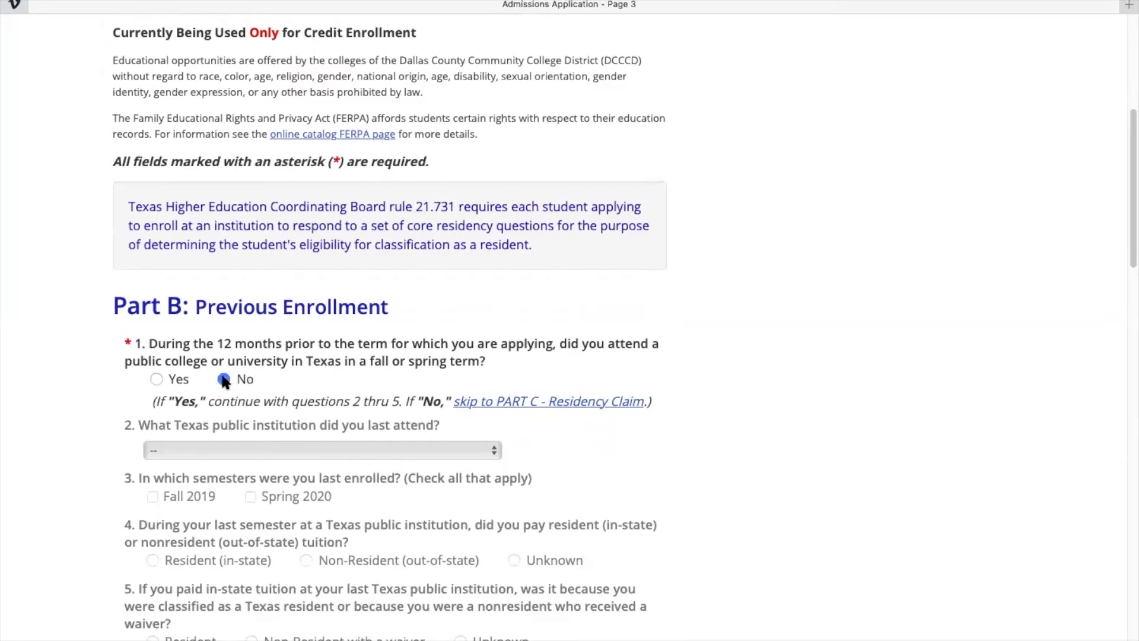
{"action": "scroll", "coordinate": [224, 381], "scroll_direction": "down", "scroll_amount": 5}
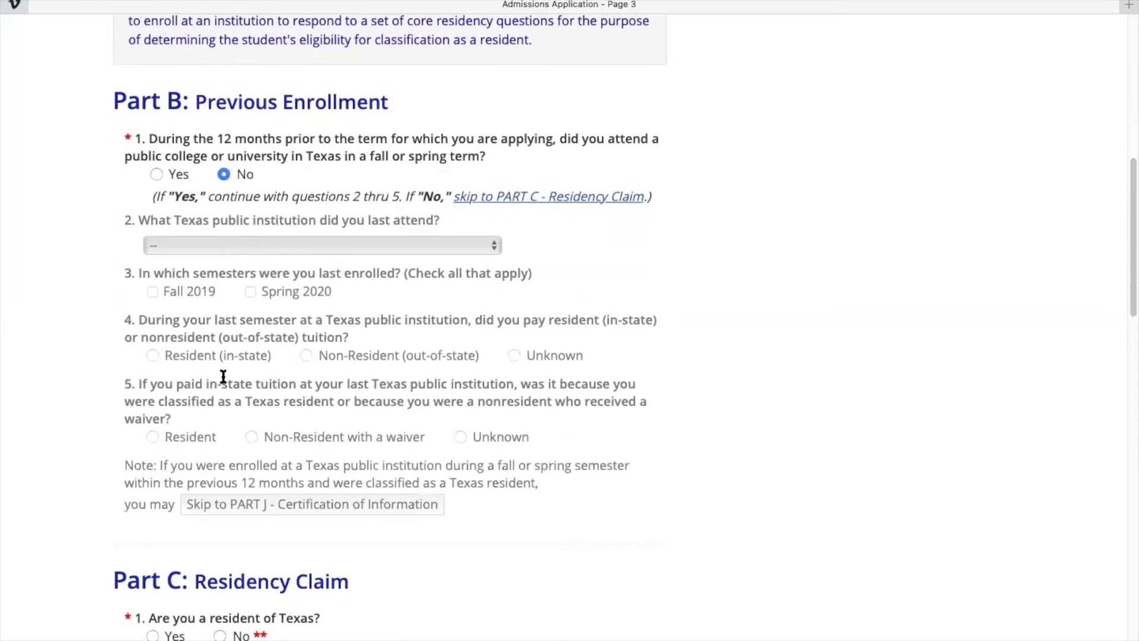
{"action": "scroll", "coordinate": [223, 377], "scroll_direction": "down", "scroll_amount": 3}
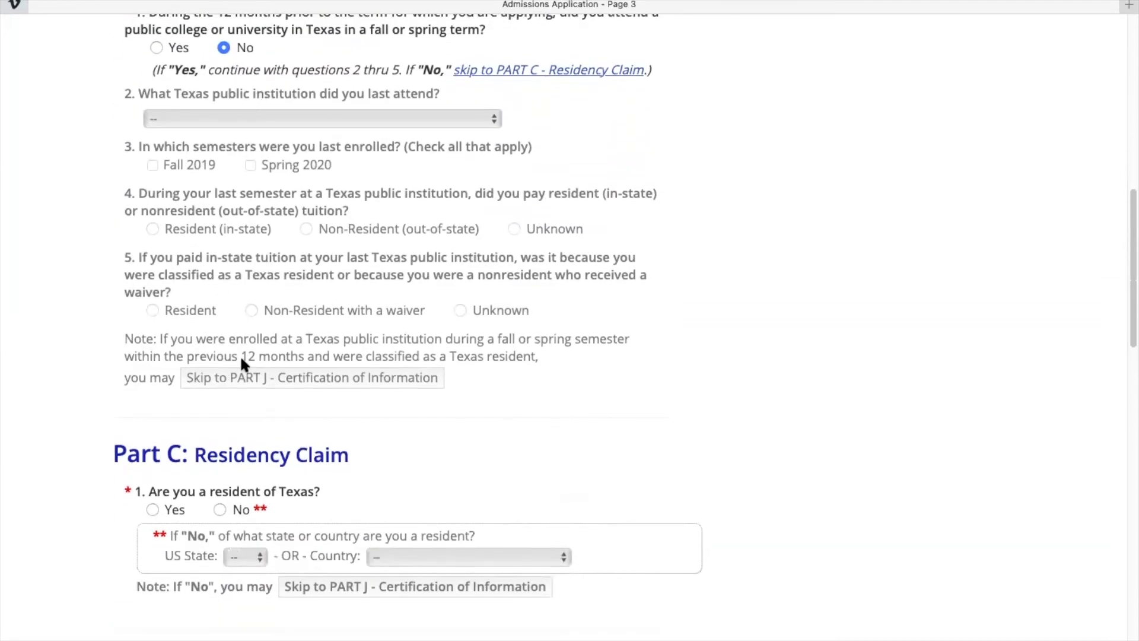
{"action": "scroll", "coordinate": [242, 363], "scroll_direction": "down", "scroll_amount": 5}
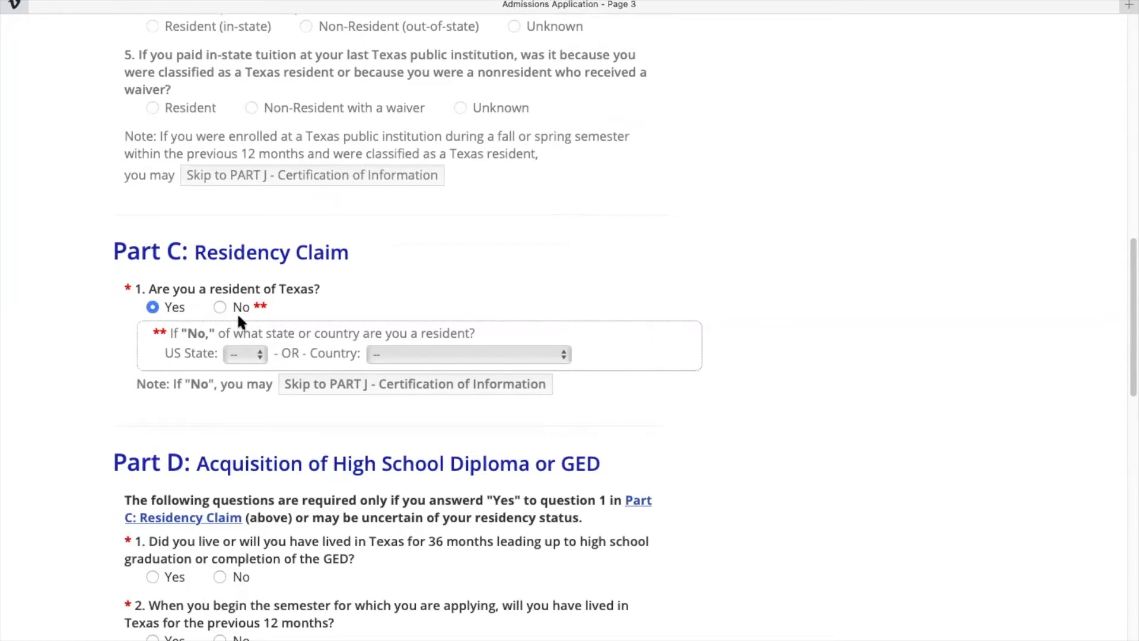
{"action": "scroll", "coordinate": [236, 312], "scroll_direction": "down", "scroll_amount": 4}
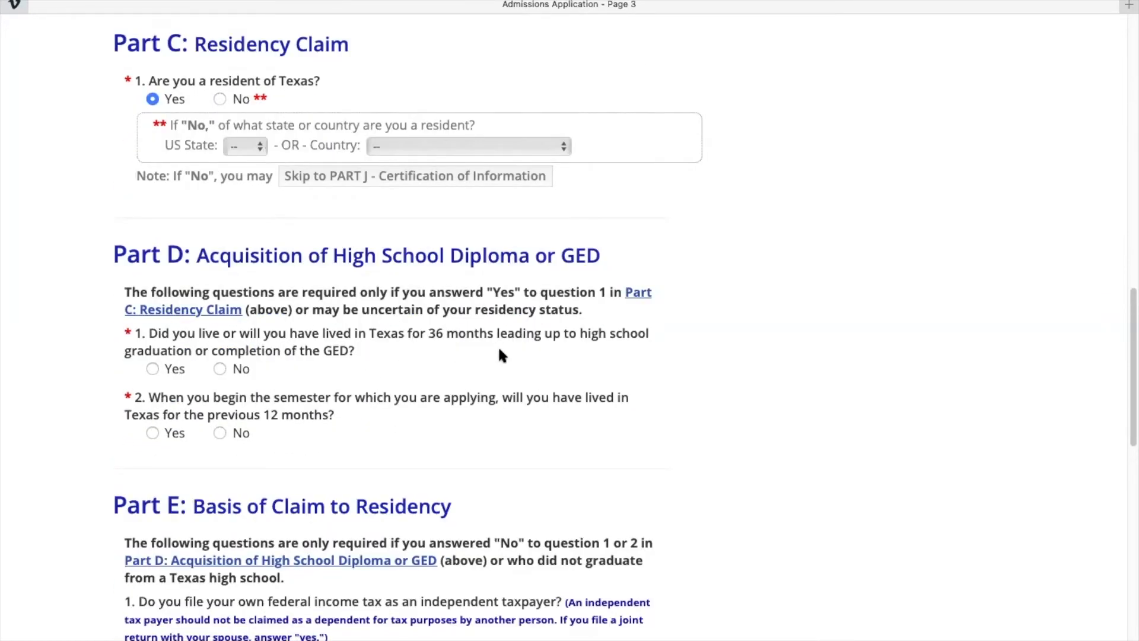
{"action": "scroll", "coordinate": [499, 350], "scroll_direction": "down", "scroll_amount": 1}
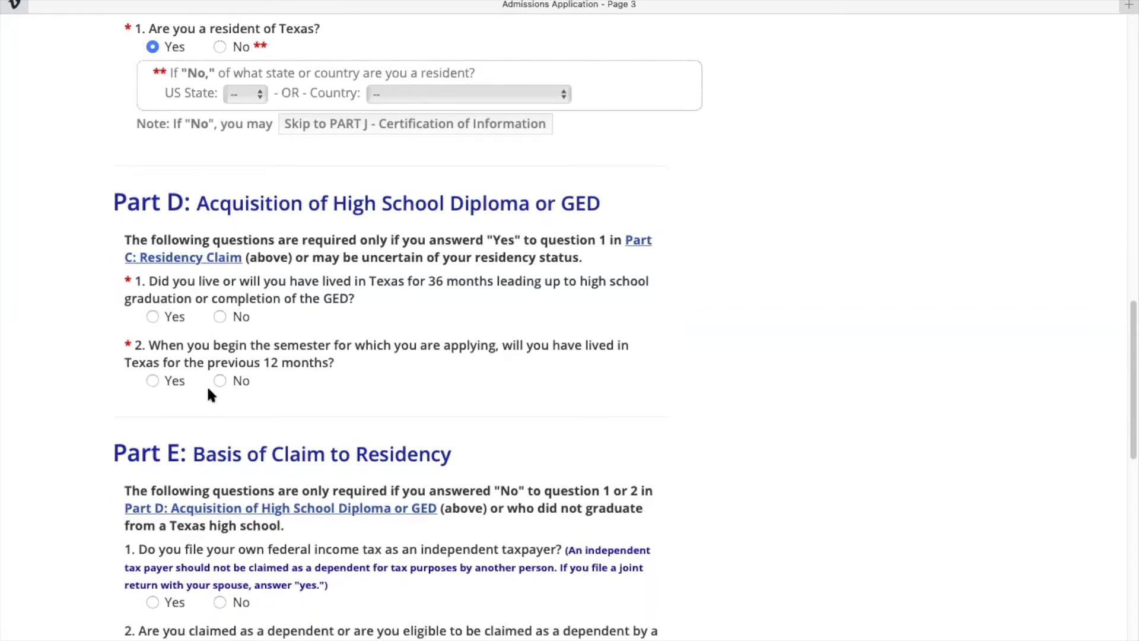
{"action": "left_click", "coordinate": [153, 316]}
{"action": "left_click", "coordinate": [152, 379]}
Save page 3 and continue to page 4.
{"action": "scroll", "coordinate": [178, 332], "scroll_direction": "down", "scroll_amount": 6}
{"action": "scroll", "coordinate": [184, 263], "scroll_direction": "up", "scroll_amount": 7}
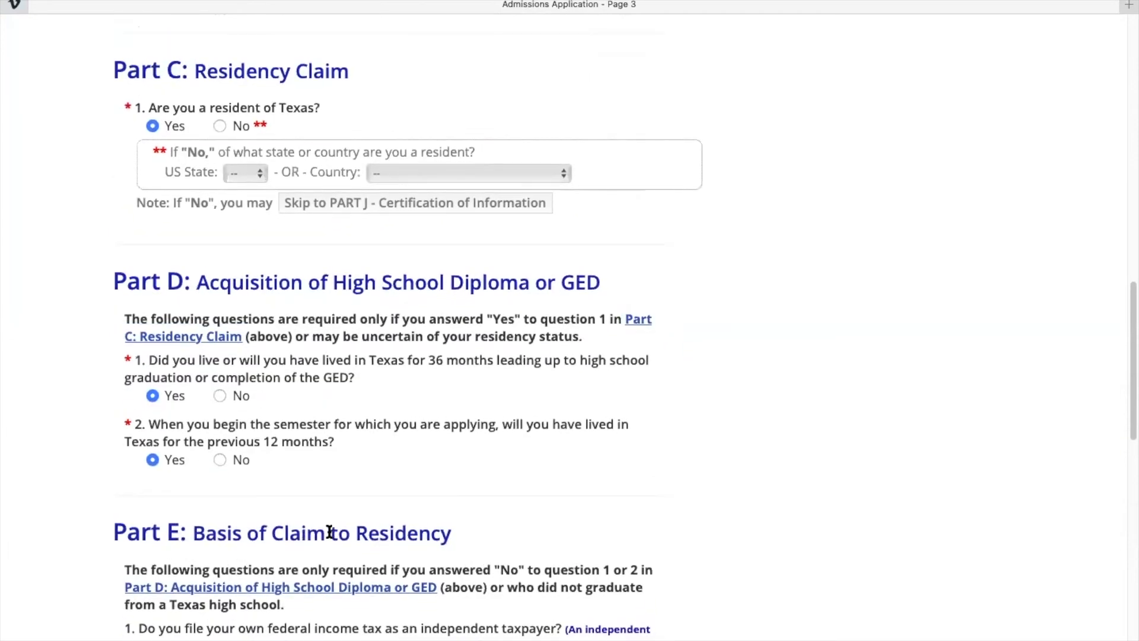
{"action": "scroll", "coordinate": [329, 531], "scroll_direction": "down", "scroll_amount": 3}
{"action": "scroll", "coordinate": [226, 419], "scroll_direction": "down", "scroll_amount": 1}
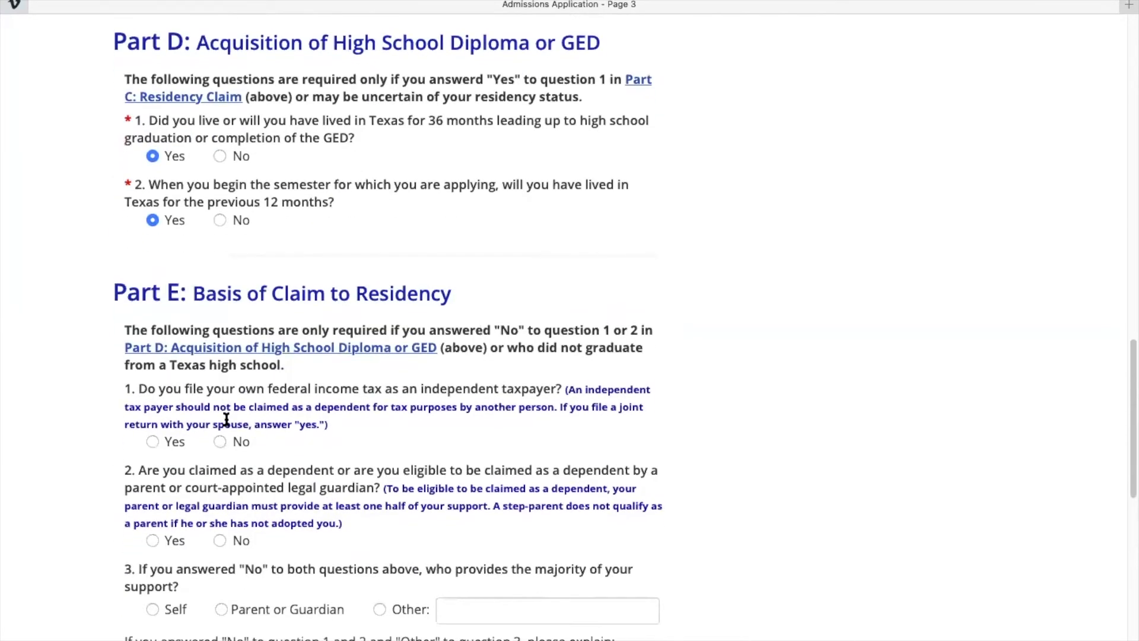
{"action": "scroll", "coordinate": [226, 420], "scroll_direction": "down", "scroll_amount": 3}
{"action": "scroll", "coordinate": [226, 419], "scroll_direction": "down", "scroll_amount": 3}
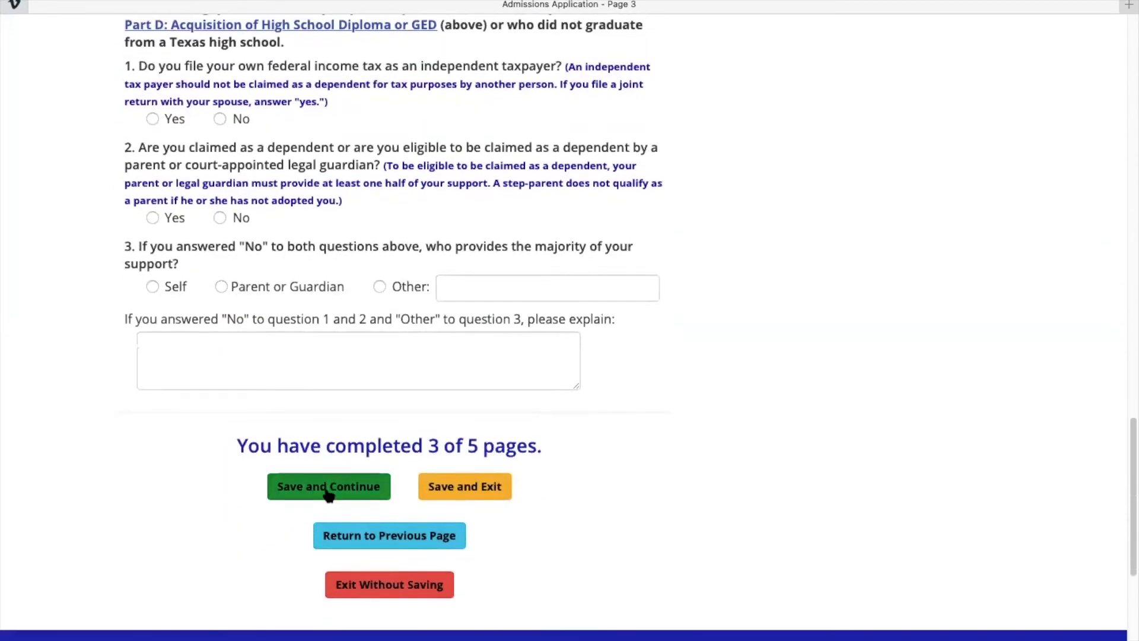
{"action": "left_click", "coordinate": [328, 487]}
Save page 4 of the application and advance to page 5.
{"action": "scroll", "coordinate": [341, 331], "scroll_direction": "down", "scroll_amount": 5}
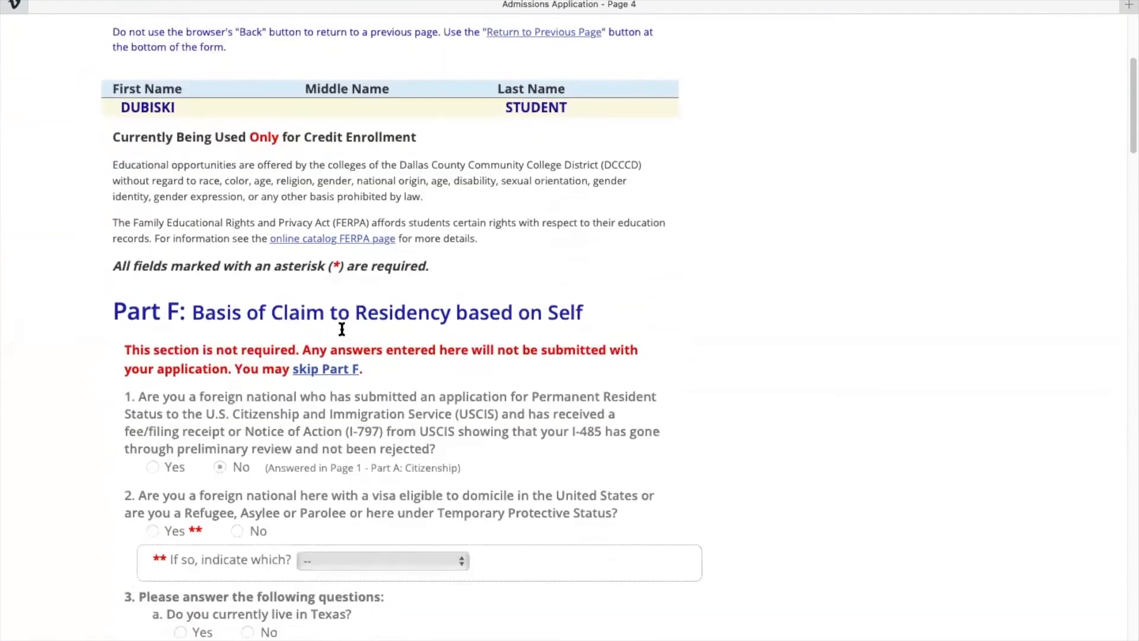
{"action": "scroll", "coordinate": [244, 398], "scroll_direction": "down", "scroll_amount": 15}
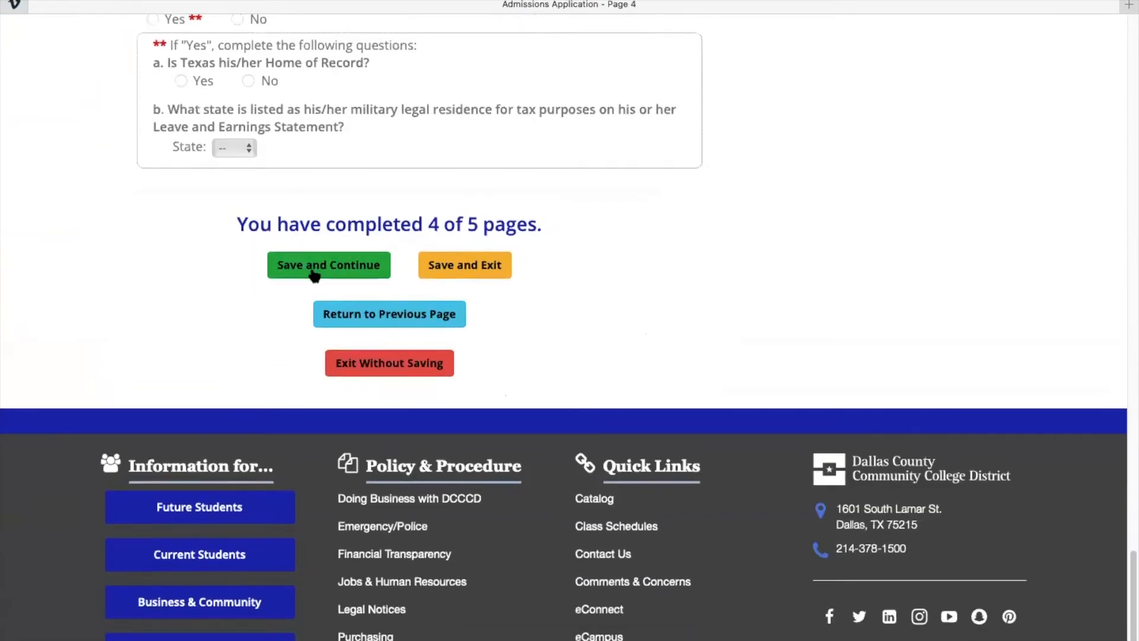
{"action": "left_click", "coordinate": [312, 268]}
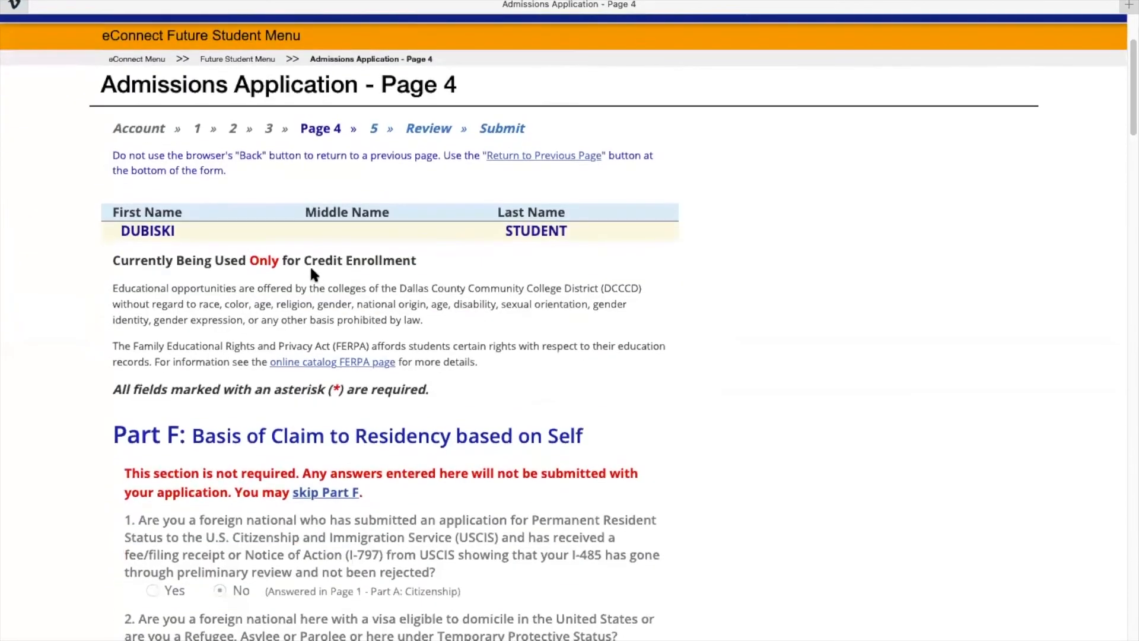
{"action": "scroll", "coordinate": [310, 265], "scroll_direction": "down", "scroll_amount": 5}
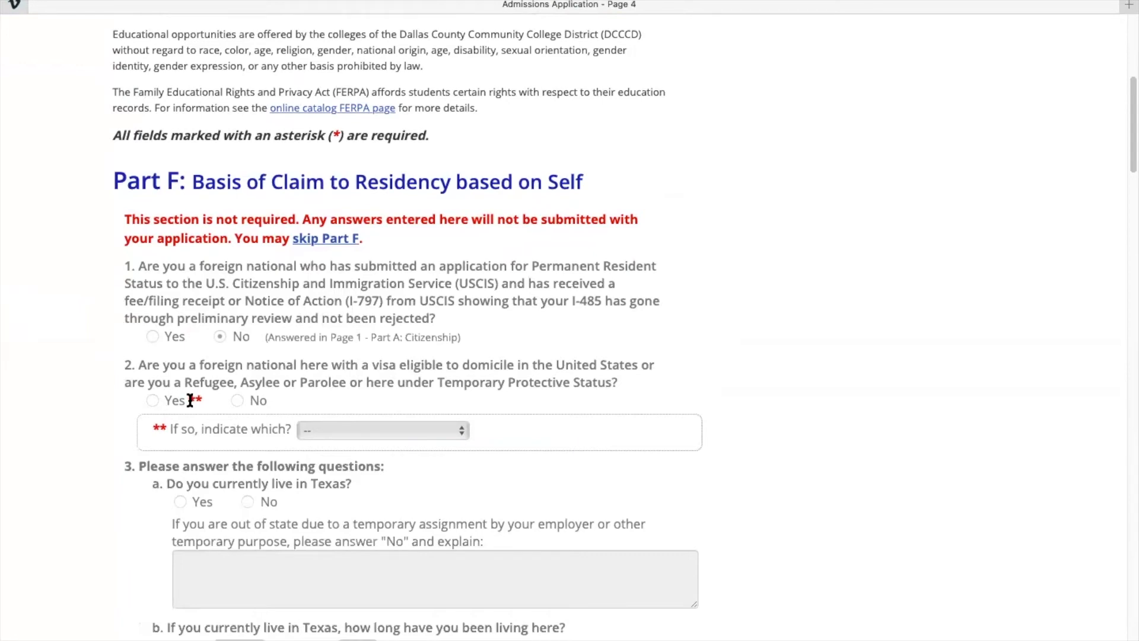
{"action": "scroll", "coordinate": [190, 401], "scroll_direction": "down", "scroll_amount": 20}
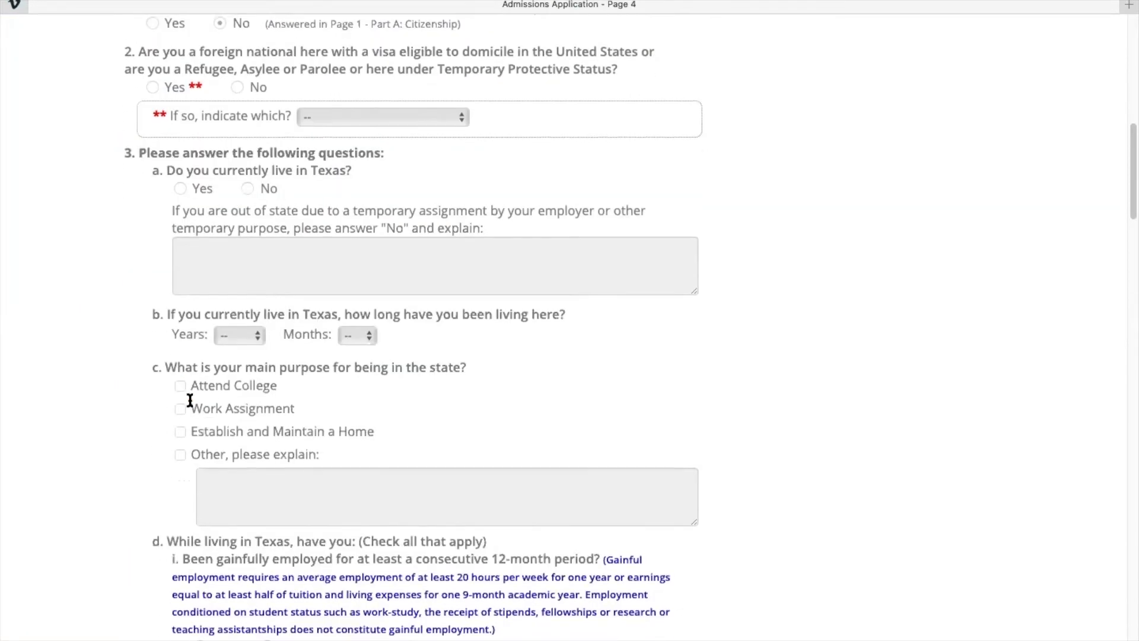
{"action": "scroll", "coordinate": [190, 402], "scroll_direction": "up", "scroll_amount": 5}
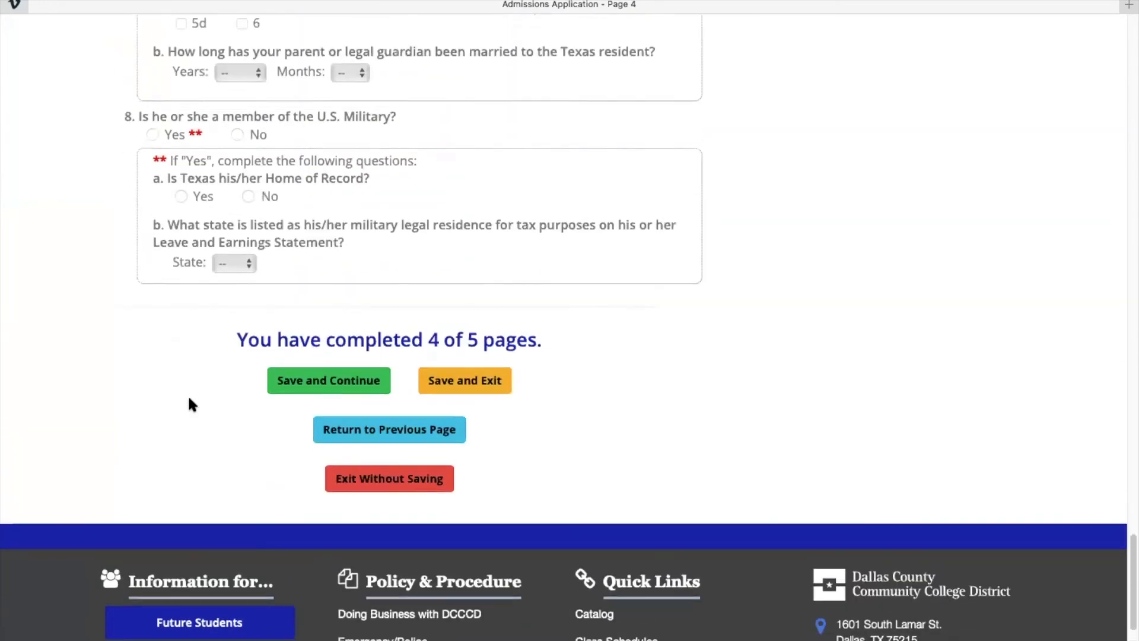
{"action": "left_click", "coordinate": [299, 383]}
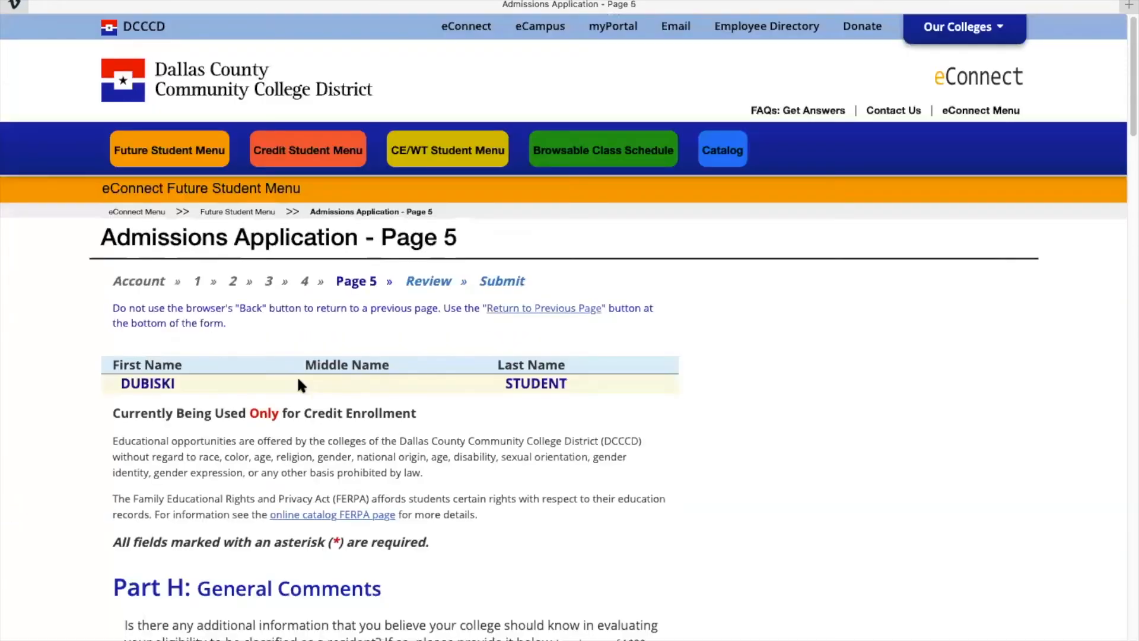
Scroll through page 5's Parts H–J down to the electronic signature and bottom buttons.
{"action": "scroll", "coordinate": [299, 384], "scroll_direction": "down", "scroll_amount": 1}
{"action": "scroll", "coordinate": [298, 385], "scroll_direction": "down", "scroll_amount": 3}
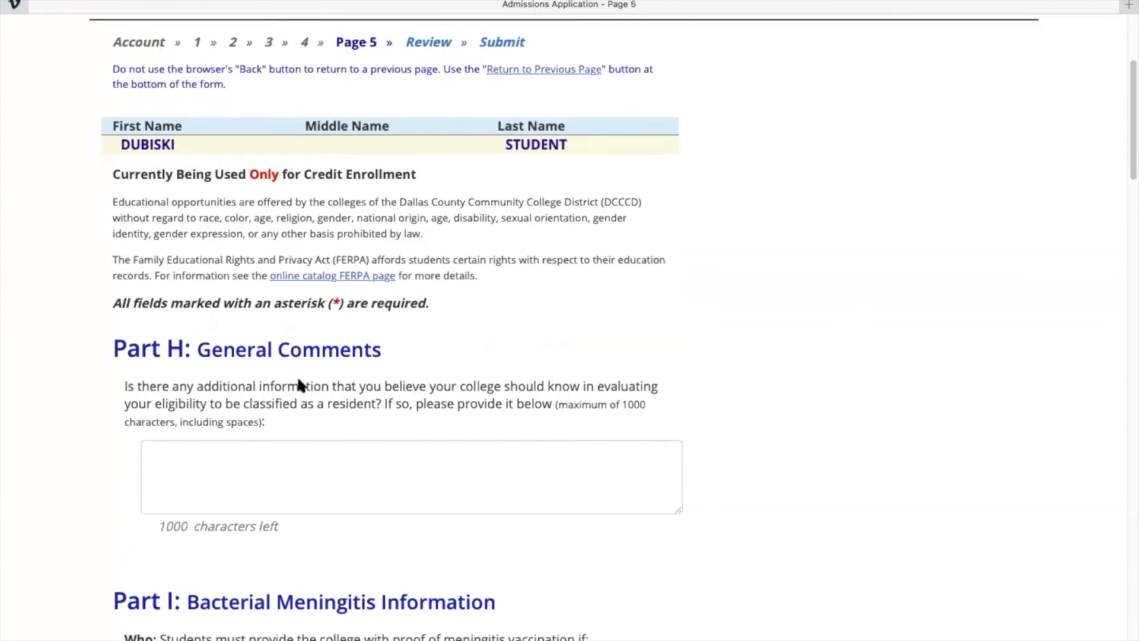
{"action": "scroll", "coordinate": [324, 374], "scroll_direction": "down", "scroll_amount": 2}
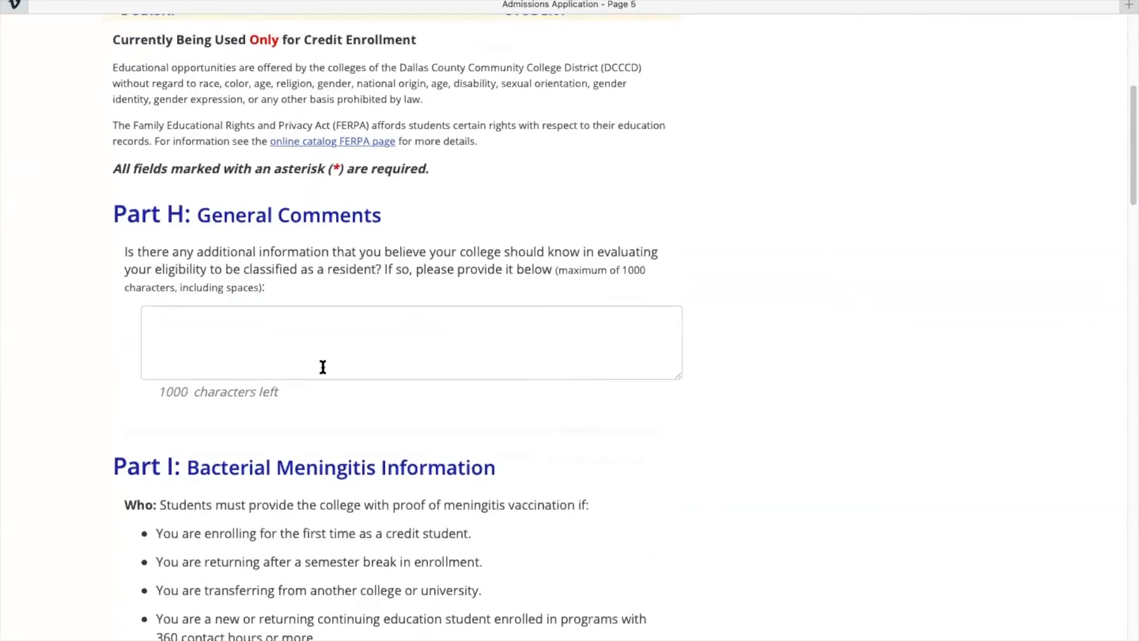
{"action": "scroll", "coordinate": [323, 367], "scroll_direction": "down", "scroll_amount": 10}
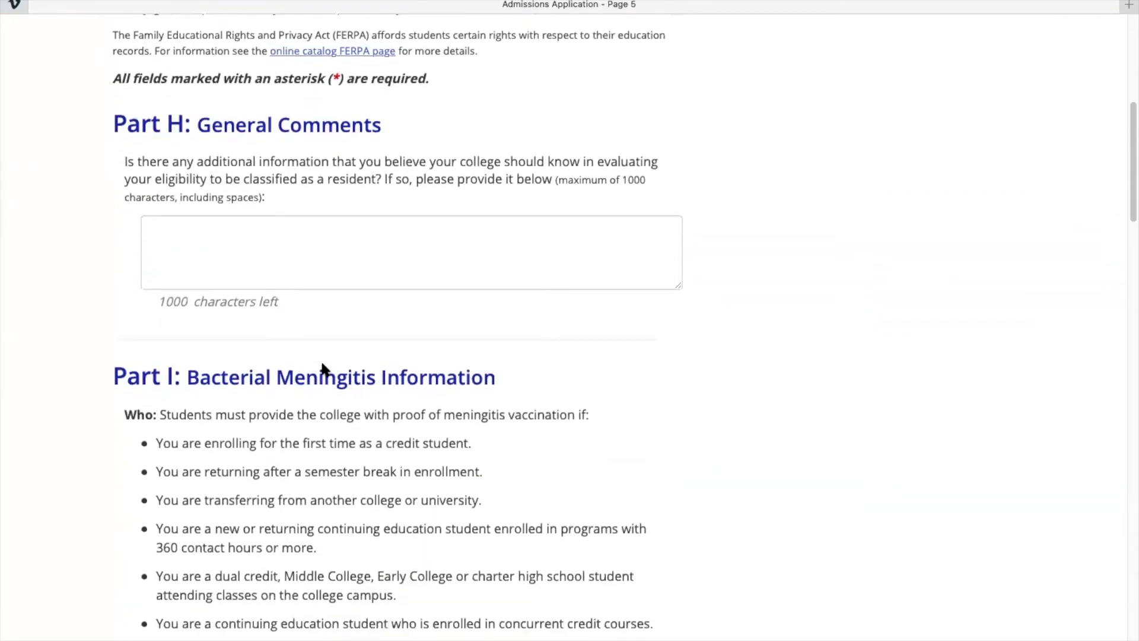
{"action": "scroll", "coordinate": [322, 366], "scroll_direction": "down", "scroll_amount": 12}
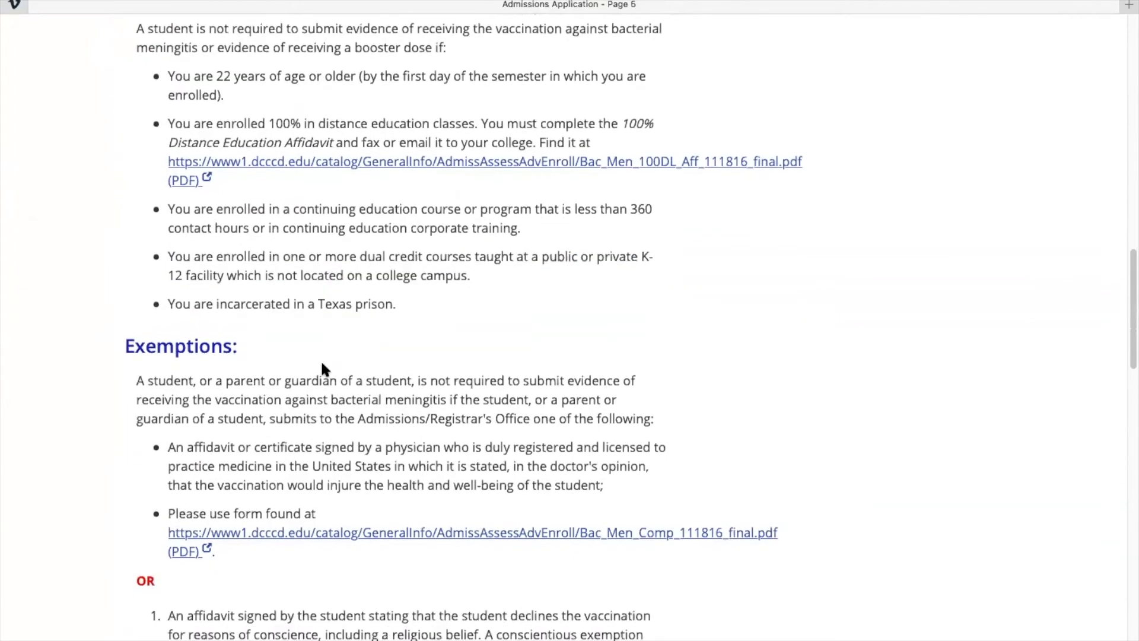
{"action": "scroll", "coordinate": [323, 363], "scroll_direction": "down", "scroll_amount": 8}
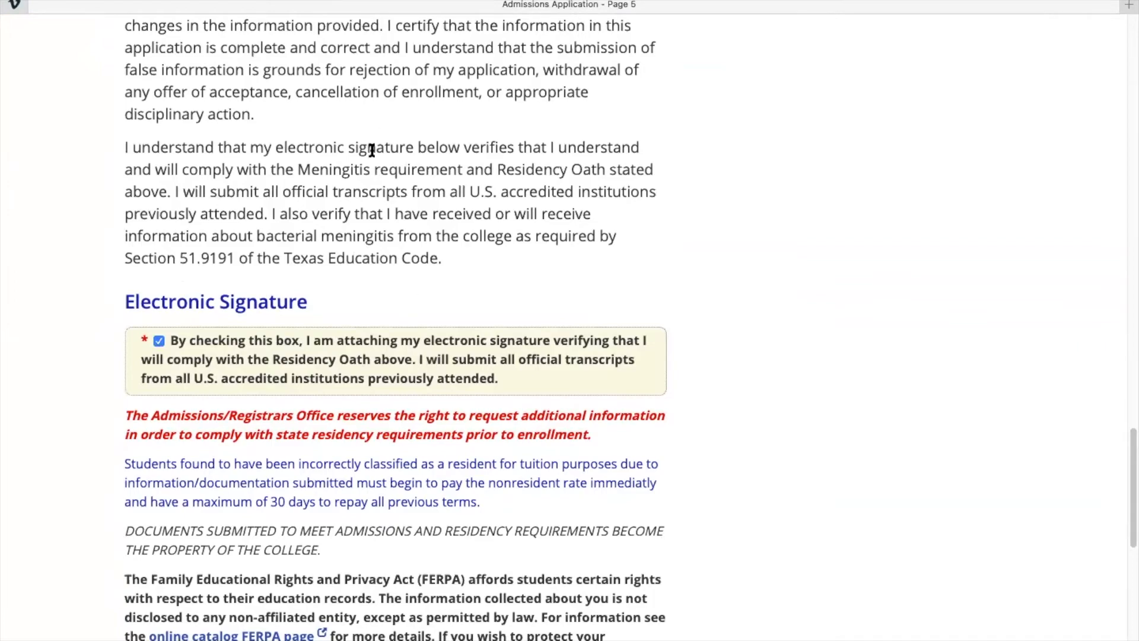
{"action": "scroll", "coordinate": [352, 297], "scroll_direction": "up", "scroll_amount": 20}
{"action": "scroll", "coordinate": [353, 297], "scroll_direction": "down", "scroll_amount": 10}
{"action": "scroll", "coordinate": [350, 298], "scroll_direction": "up", "scroll_amount": 3}
{"action": "scroll", "coordinate": [352, 297], "scroll_direction": "down", "scroll_amount": 5}
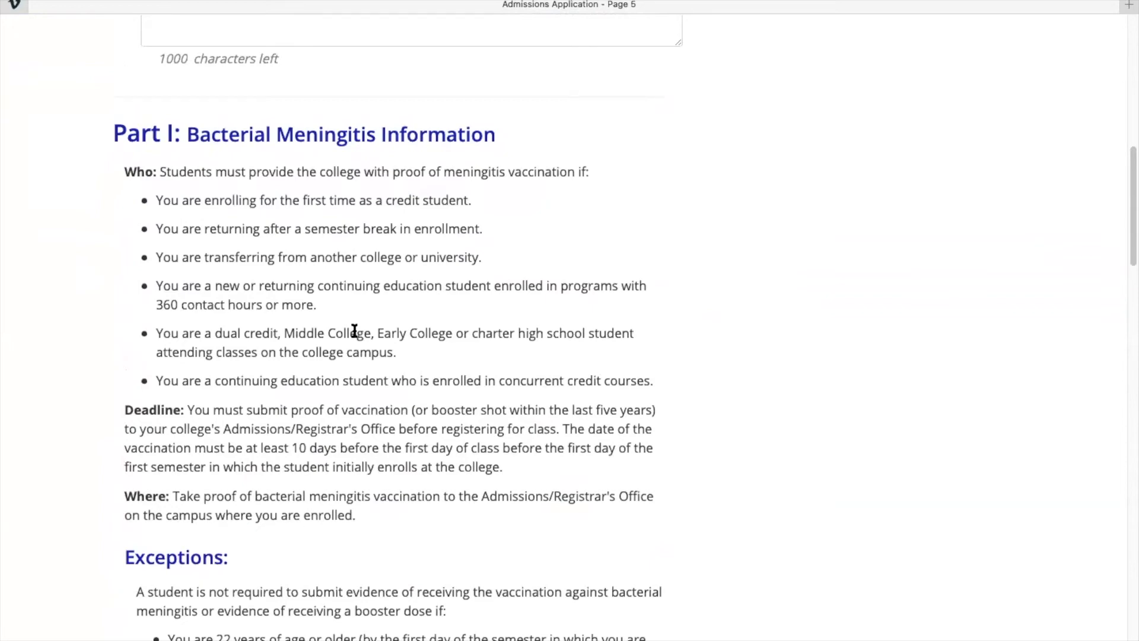
{"action": "scroll", "coordinate": [354, 331], "scroll_direction": "down", "scroll_amount": 13}
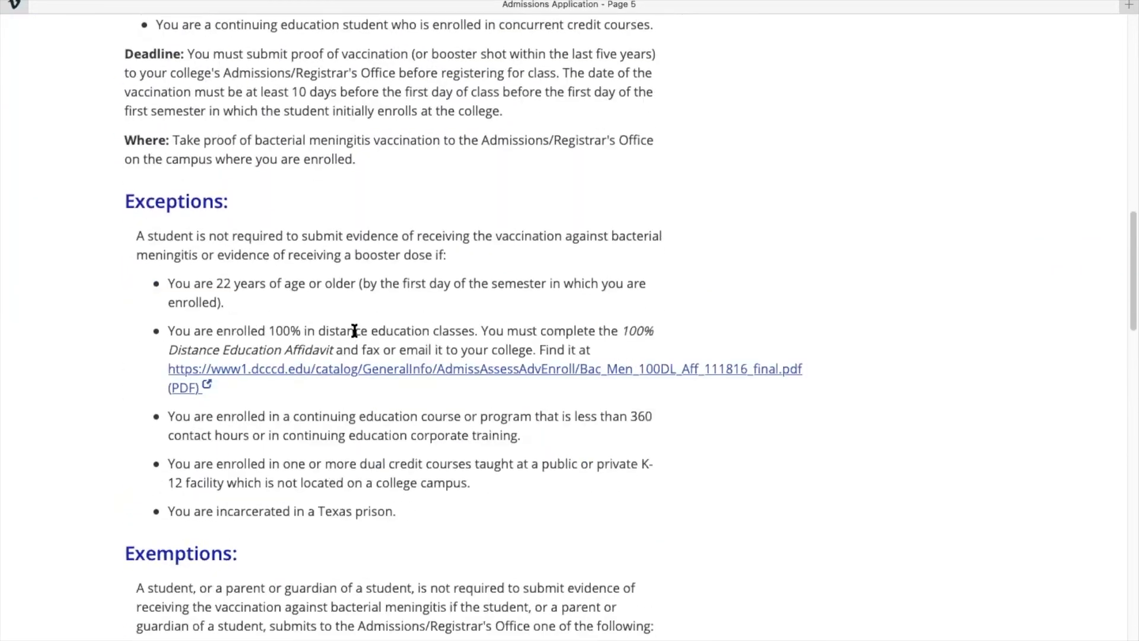
{"action": "scroll", "coordinate": [353, 330], "scroll_direction": "down", "scroll_amount": 15}
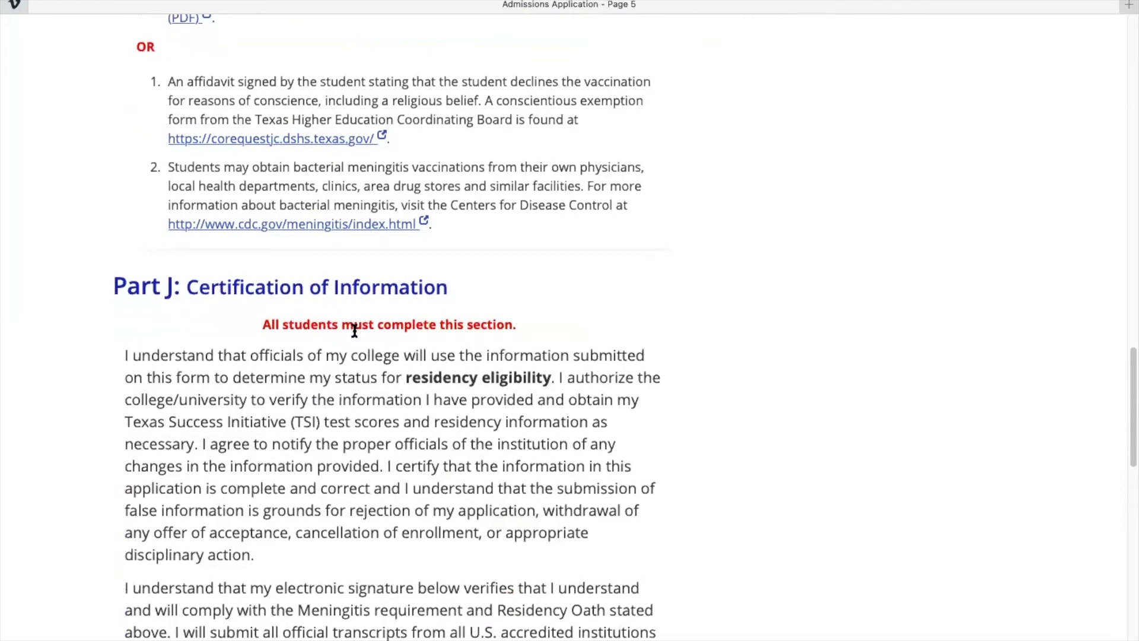
{"action": "scroll", "coordinate": [354, 330], "scroll_direction": "down", "scroll_amount": 3}
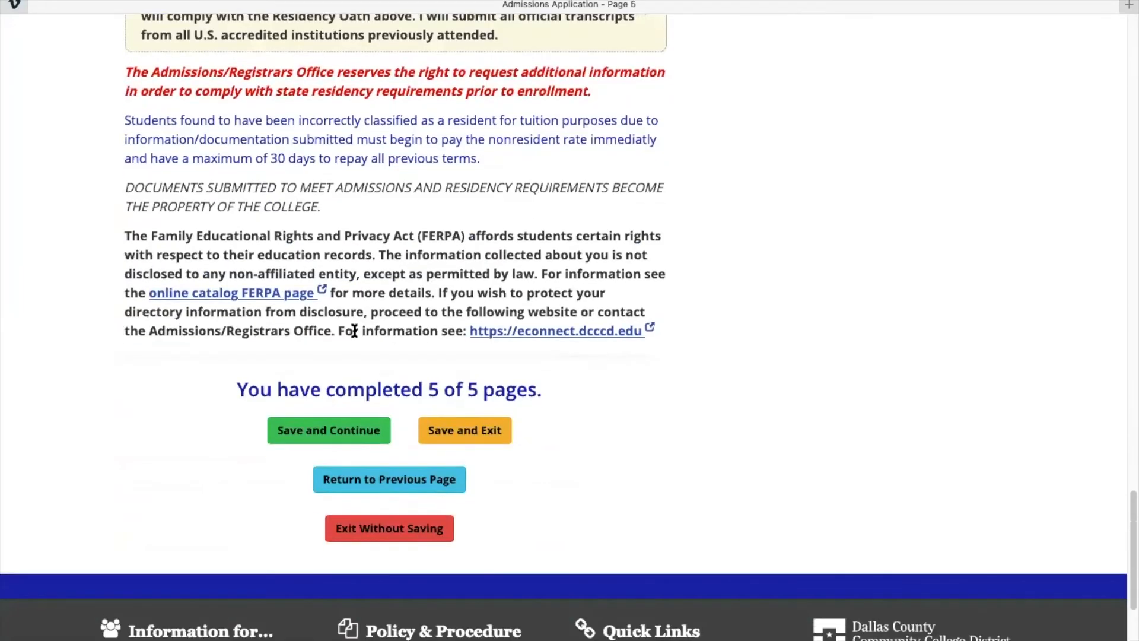
Save page 5 and check each section of the Review Application summary.
{"action": "left_click", "coordinate": [310, 432]}
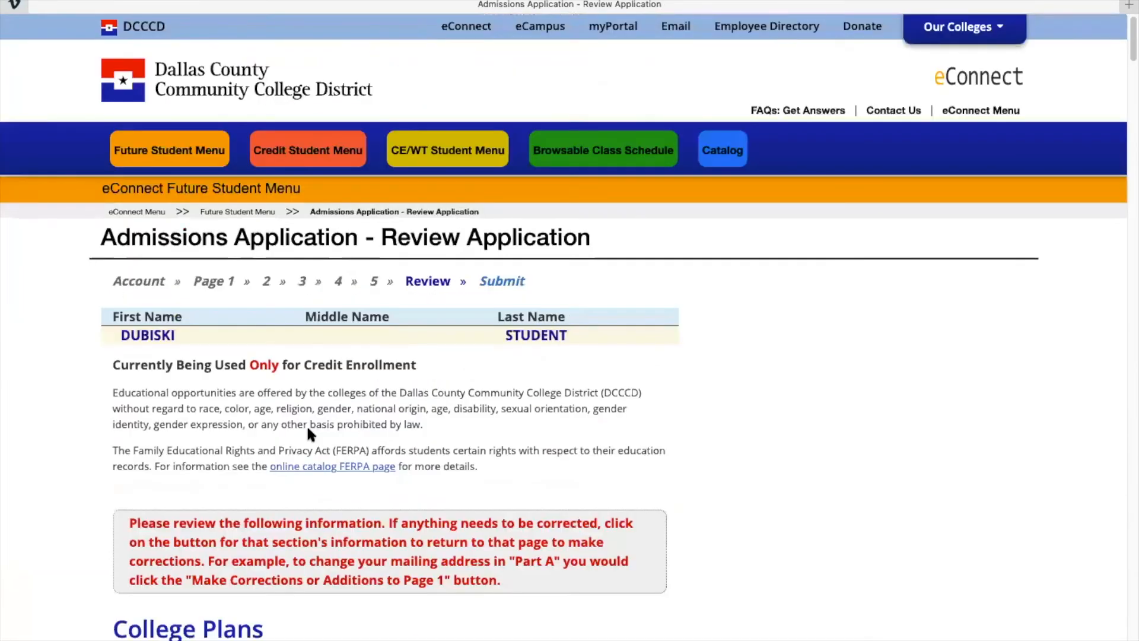
{"action": "scroll", "coordinate": [308, 429], "scroll_direction": "down", "scroll_amount": 7}
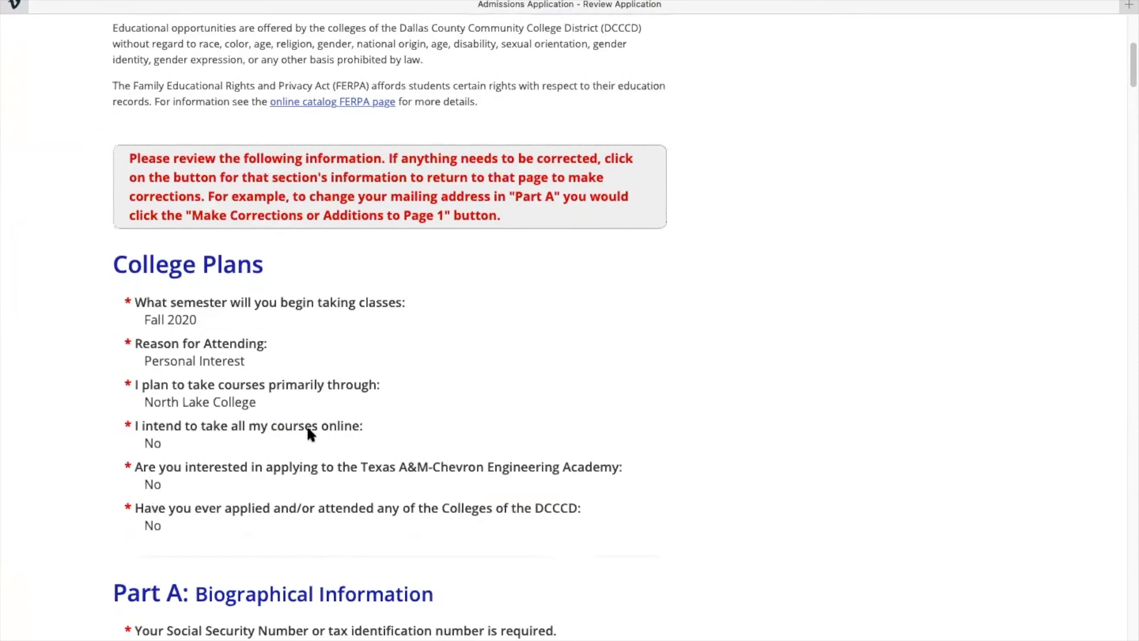
{"action": "scroll", "coordinate": [309, 433], "scroll_direction": "down", "scroll_amount": 15}
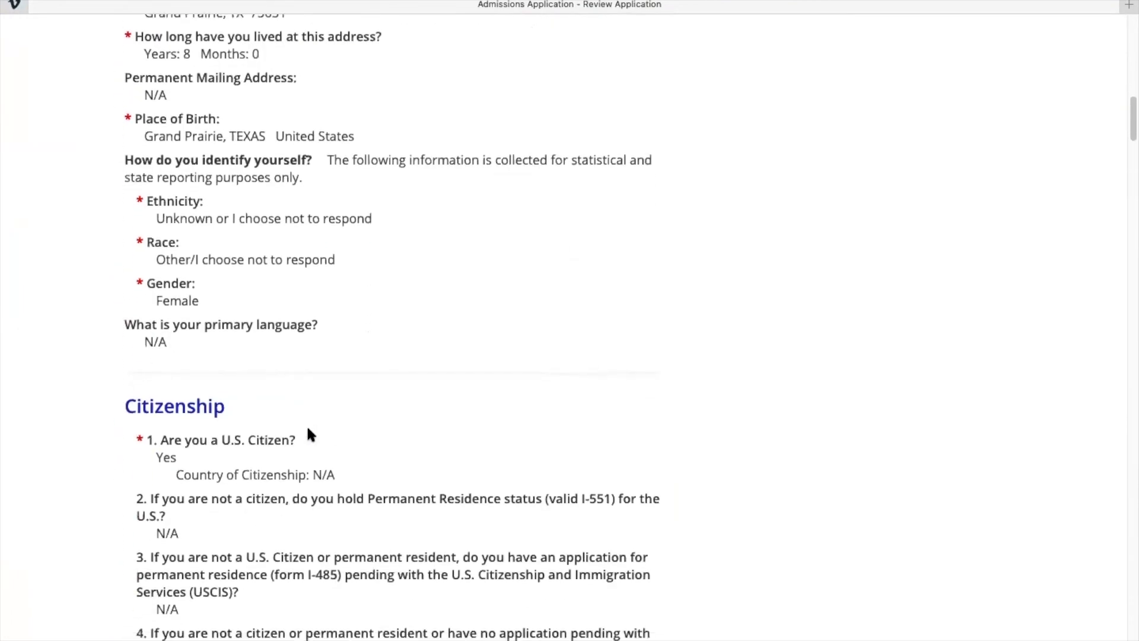
{"action": "scroll", "coordinate": [307, 435], "scroll_direction": "up", "scroll_amount": 5}
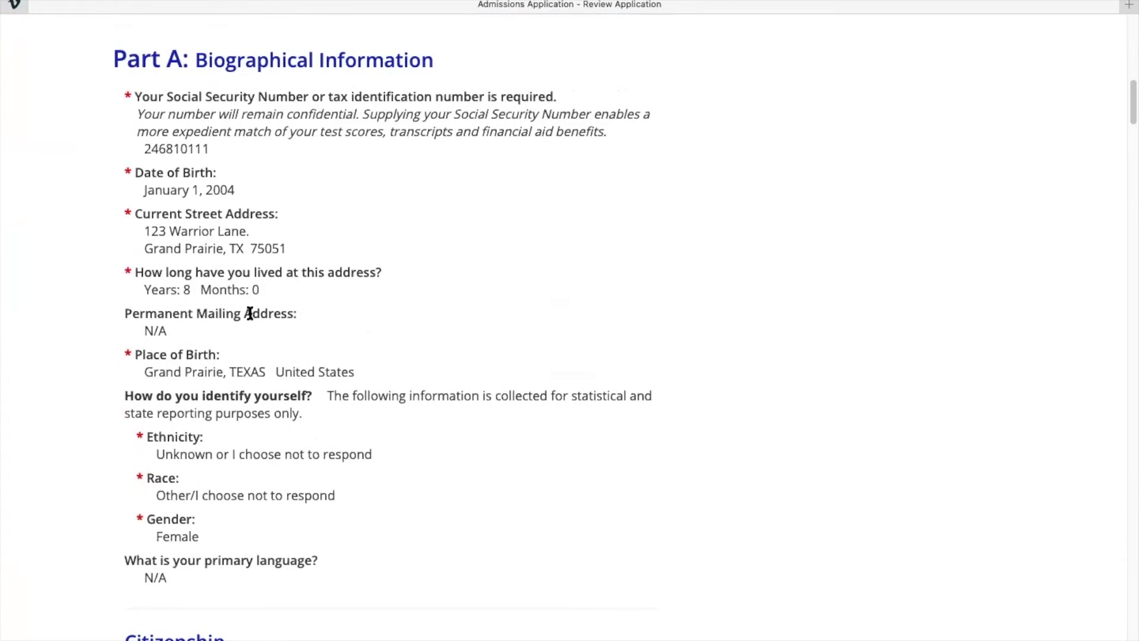
{"action": "scroll", "coordinate": [249, 314], "scroll_direction": "up", "scroll_amount": 5}
{"action": "scroll", "coordinate": [249, 321], "scroll_direction": "down", "scroll_amount": 7}
{"action": "scroll", "coordinate": [261, 317], "scroll_direction": "down", "scroll_amount": 15}
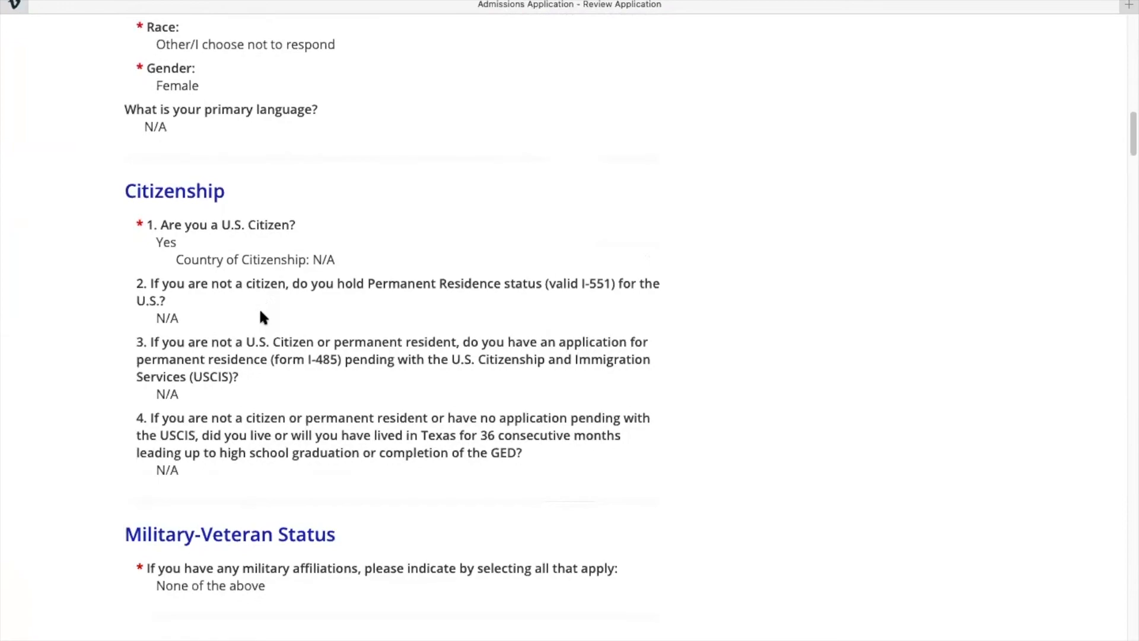
{"action": "scroll", "coordinate": [261, 313], "scroll_direction": "down", "scroll_amount": 20}
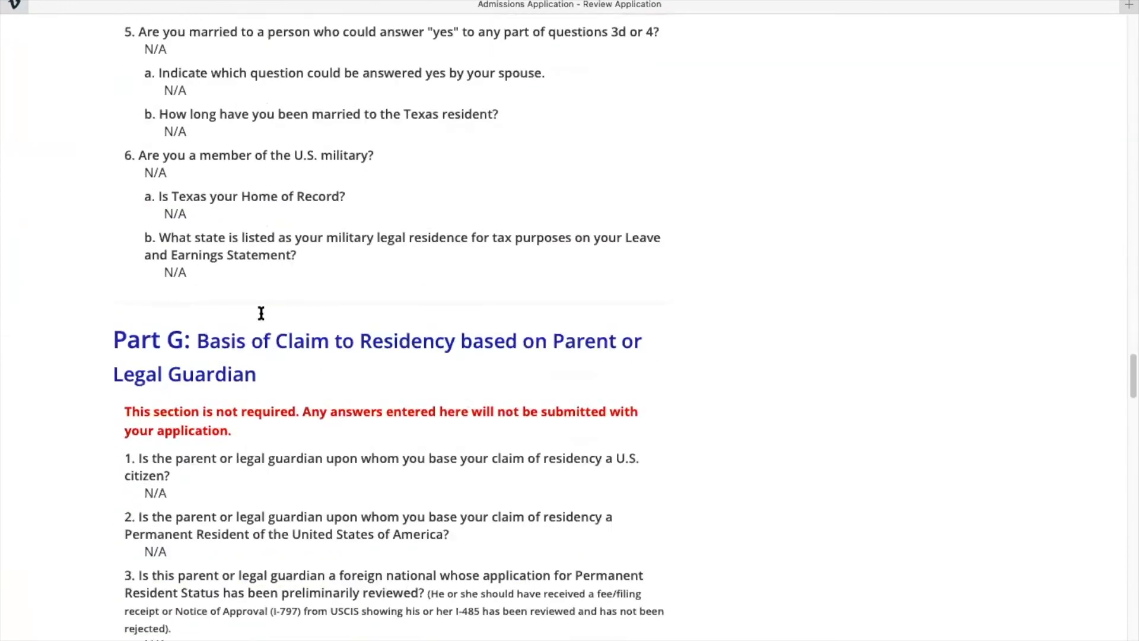
{"action": "scroll", "coordinate": [261, 313], "scroll_direction": "down", "scroll_amount": 20}
{"action": "scroll", "coordinate": [261, 315], "scroll_direction": "up", "scroll_amount": 4}
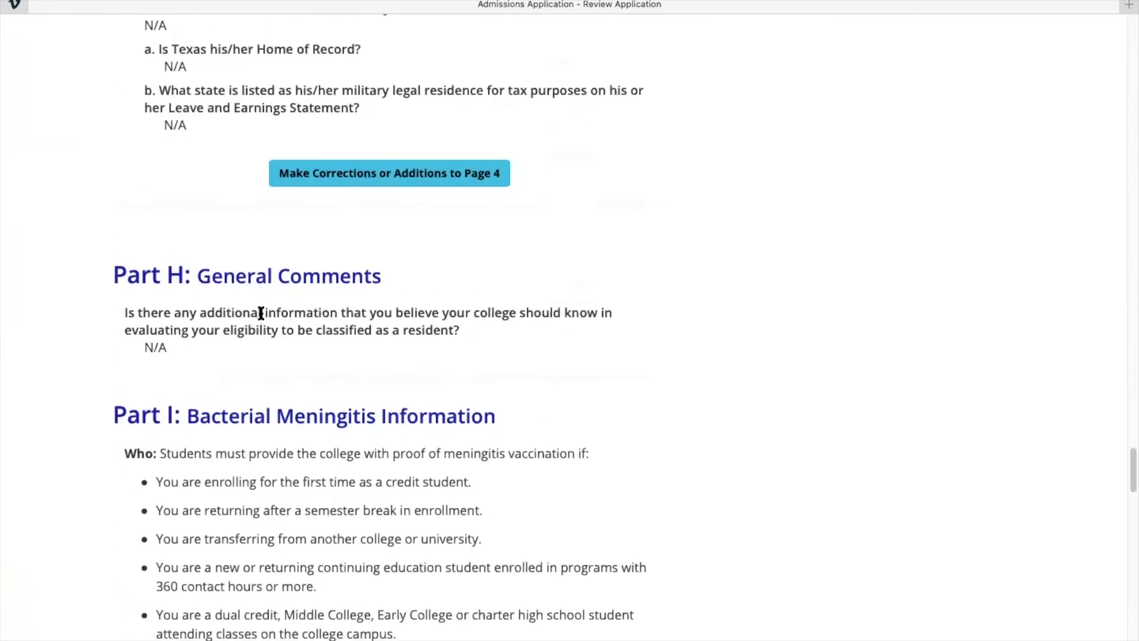
{"action": "scroll", "coordinate": [259, 311], "scroll_direction": "up", "scroll_amount": 2}
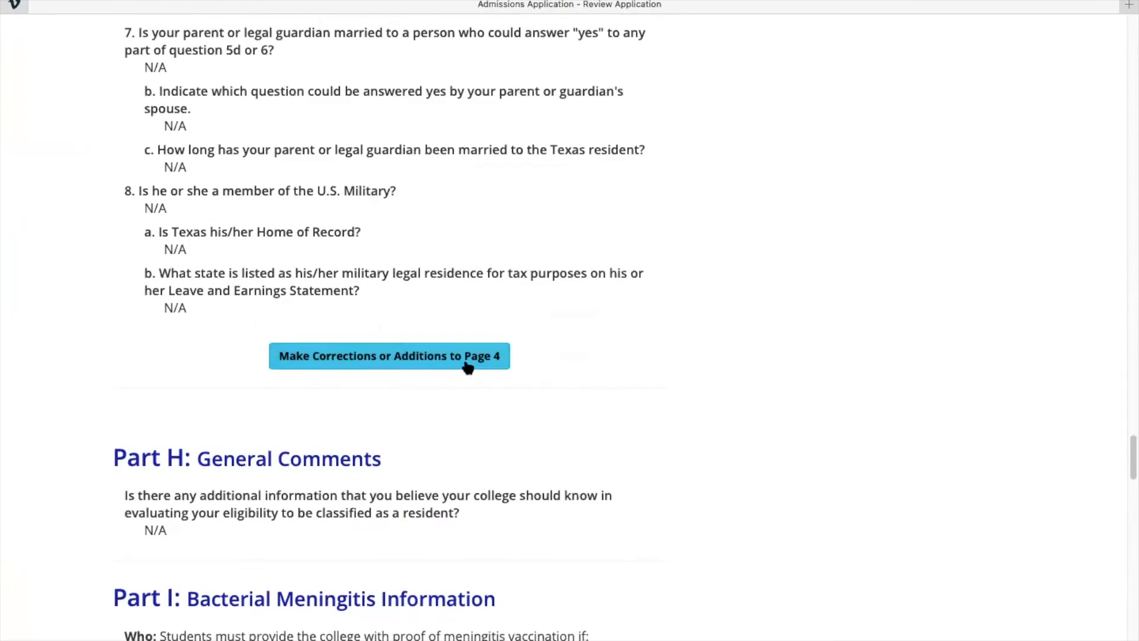
{"action": "scroll", "coordinate": [411, 269], "scroll_direction": "up", "scroll_amount": 20}
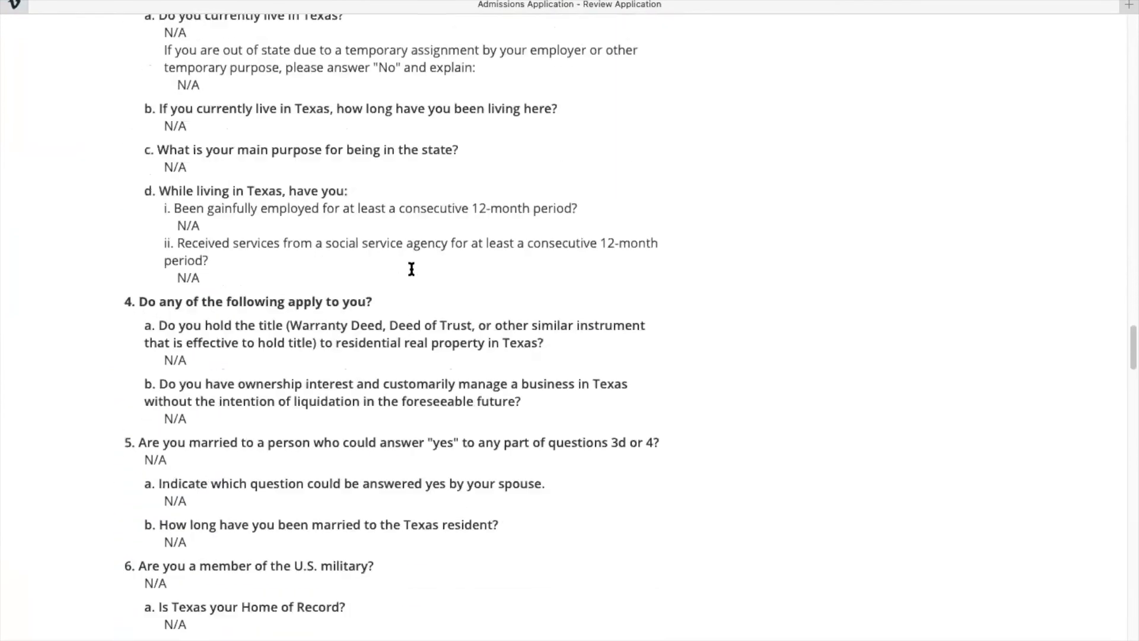
{"action": "scroll", "coordinate": [409, 262], "scroll_direction": "down", "scroll_amount": 20}
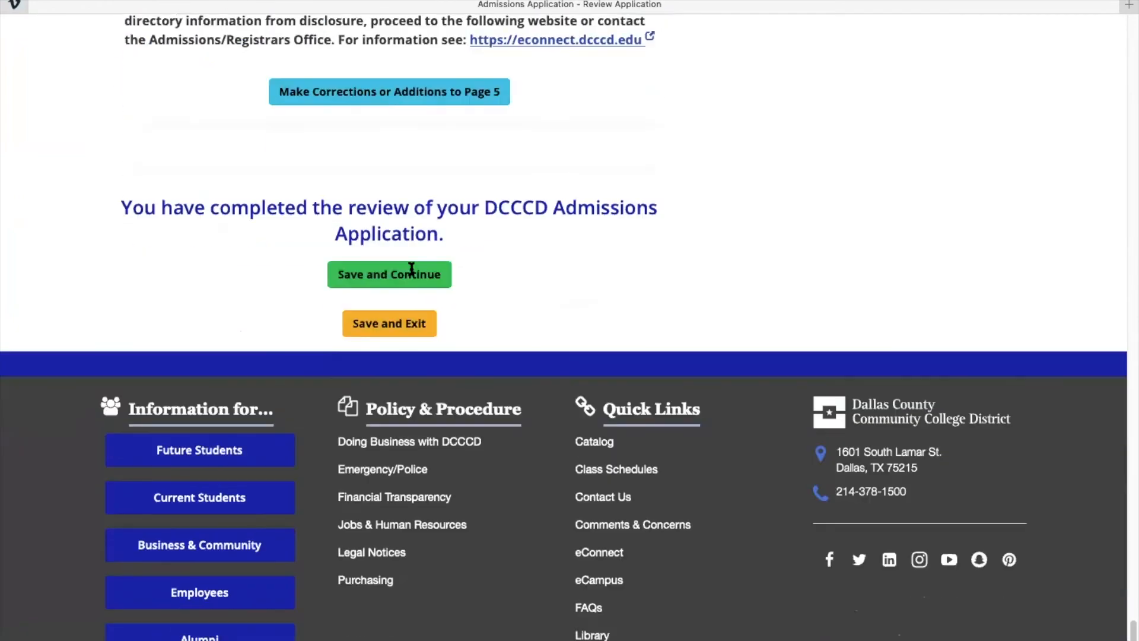
Submit the application, back out of the processing error, and resubmit to get North Lake's acceptance letter.
{"action": "left_click", "coordinate": [364, 279]}
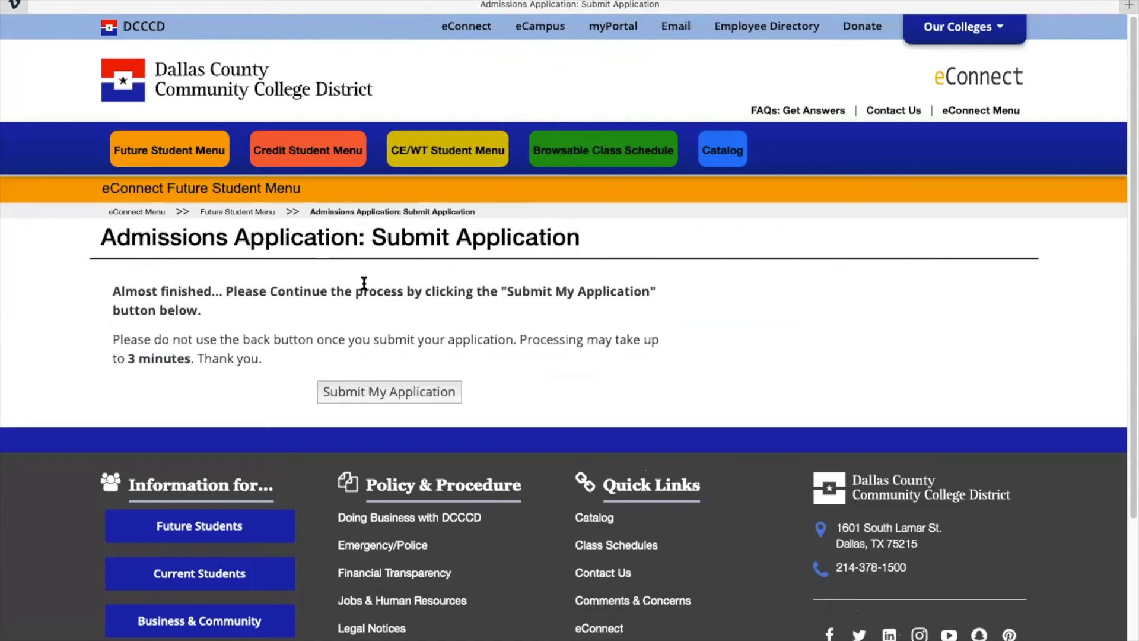
{"action": "left_click", "coordinate": [378, 394]}
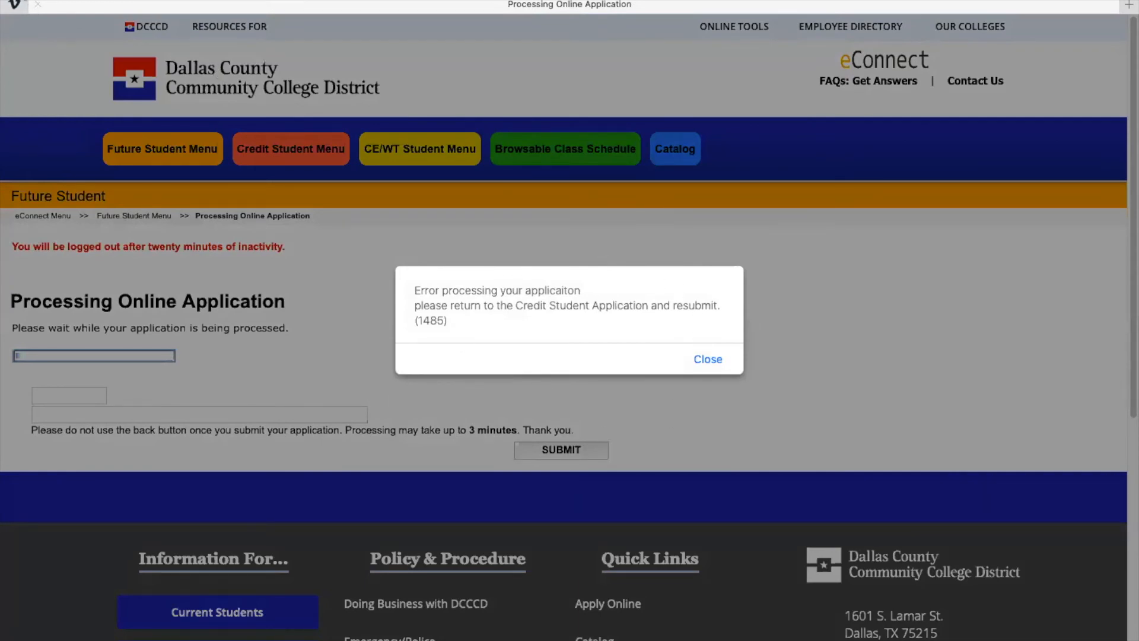
{"action": "key", "text": "super+bracketleft"}
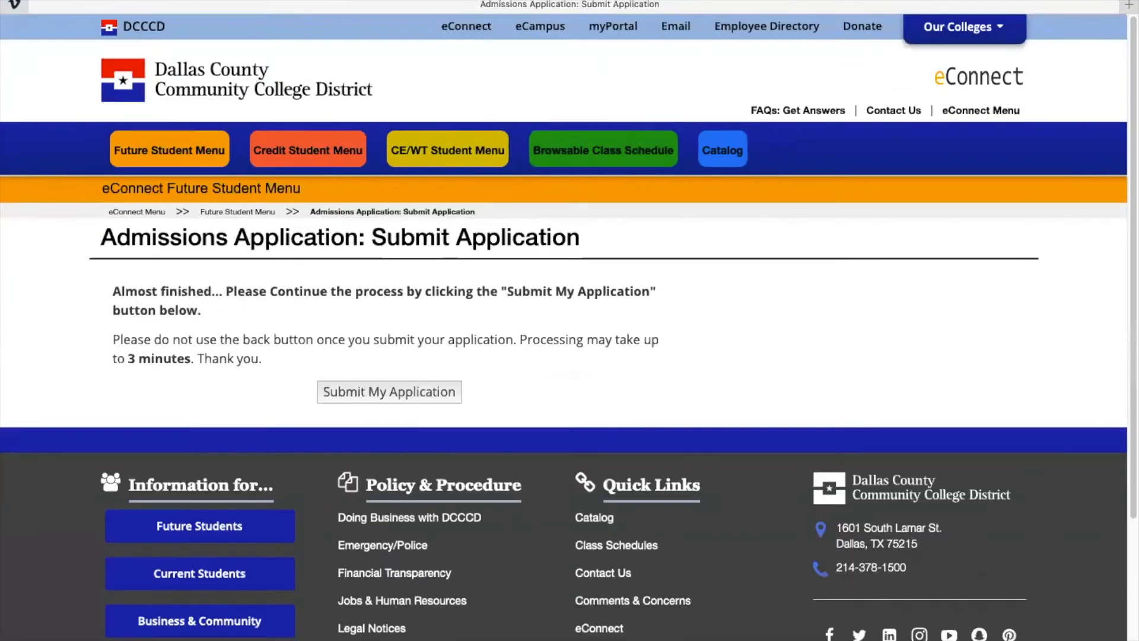
{"action": "left_click", "coordinate": [360, 395]}
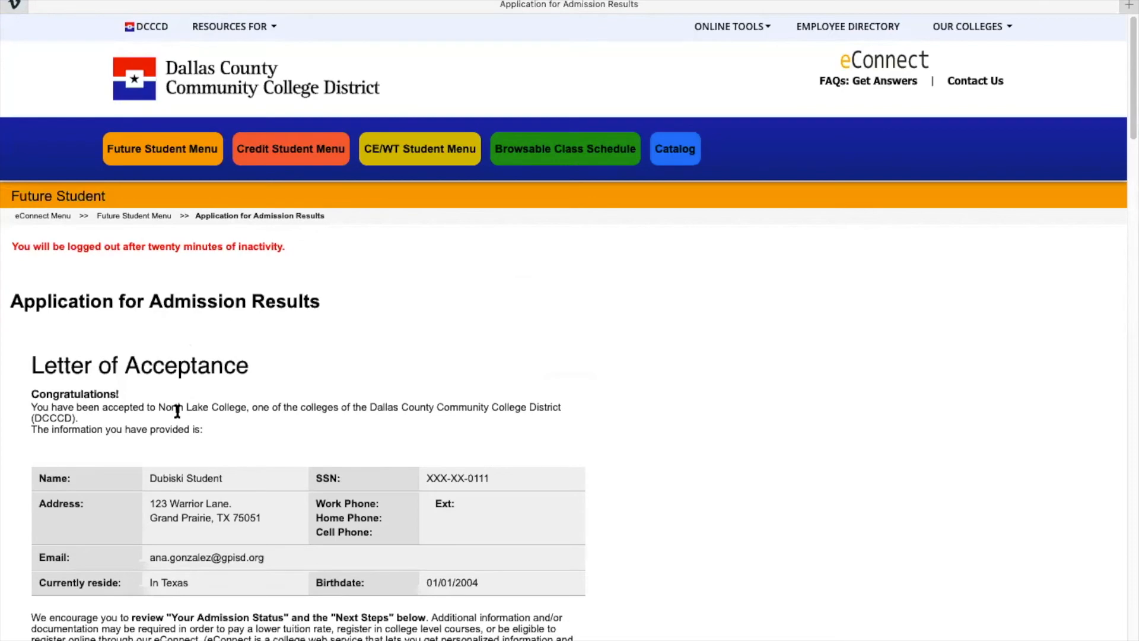
{"action": "scroll", "coordinate": [176, 410], "scroll_direction": "down", "scroll_amount": 5}
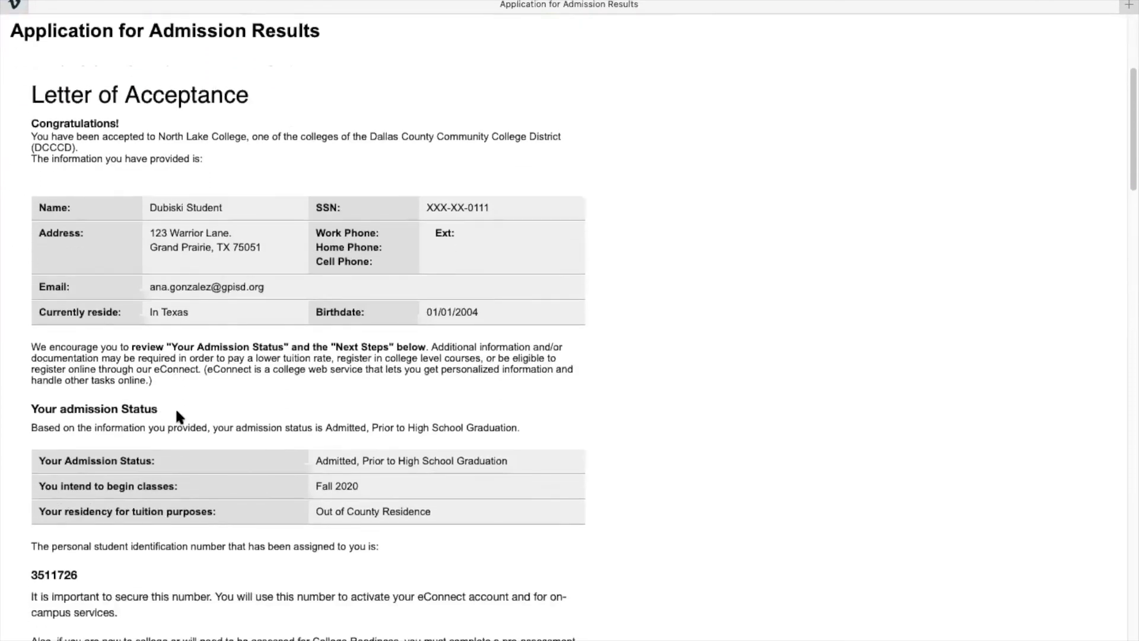
{"action": "scroll", "coordinate": [176, 415], "scroll_direction": "down", "scroll_amount": 2}
{"action": "scroll", "coordinate": [220, 332], "scroll_direction": "down", "scroll_amount": 3}
{"action": "scroll", "coordinate": [220, 334], "scroll_direction": "down", "scroll_amount": 3}
{"action": "left_click_drag", "start_coordinate": [28, 231], "coordinate": [155, 296]}
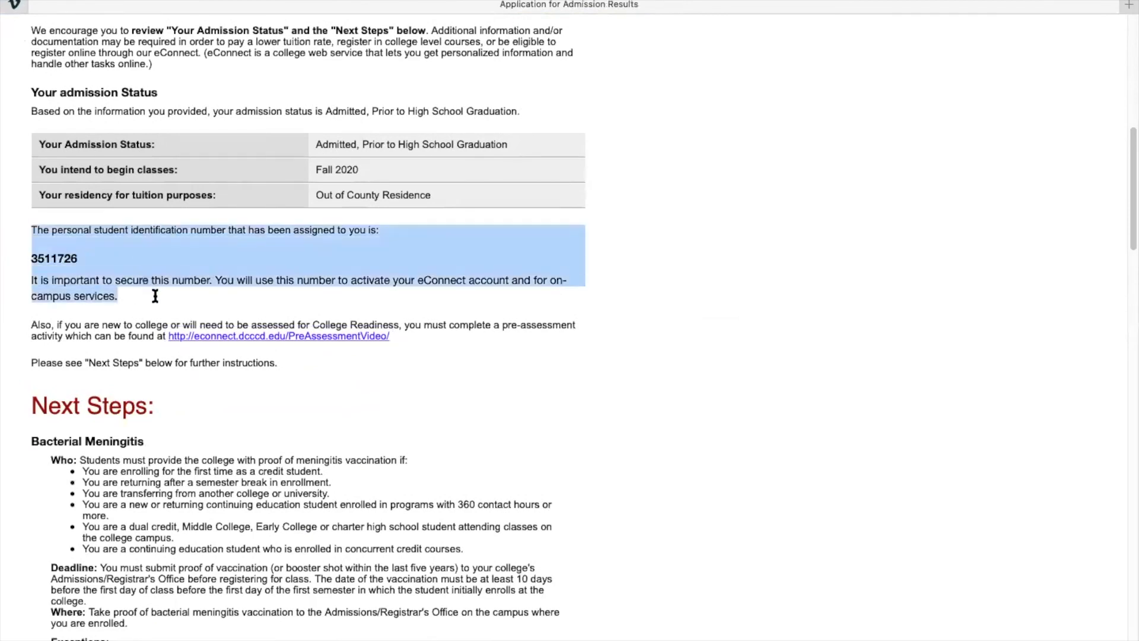
{"action": "triple_click", "coordinate": [49, 254]}
{"action": "left_click", "coordinate": [49, 254]}
{"action": "double_click", "coordinate": [49, 254]}
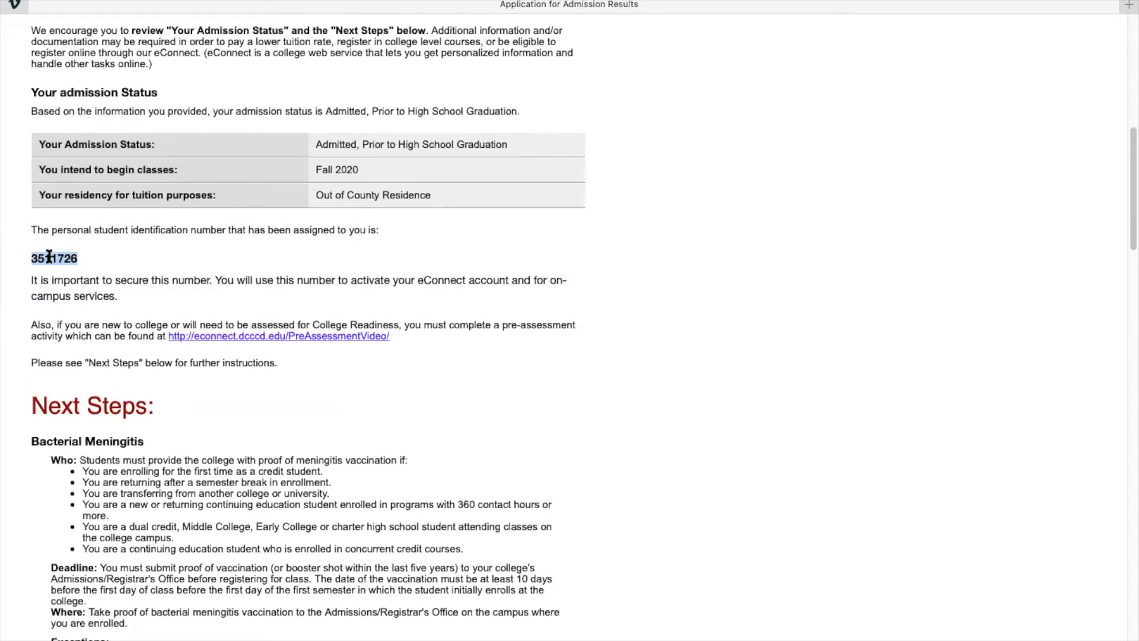
{"action": "left_click", "coordinate": [131, 364]}
{"action": "scroll", "coordinate": [131, 364], "scroll_direction": "down", "scroll_amount": 3}
{"action": "scroll", "coordinate": [181, 424], "scroll_direction": "down", "scroll_amount": 15}
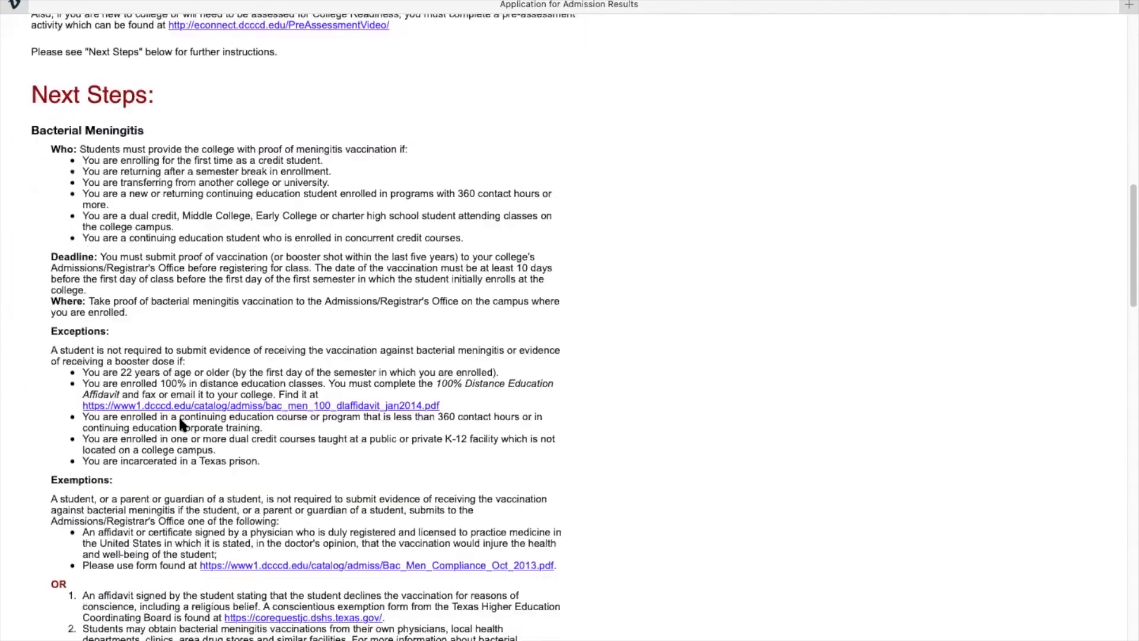
{"action": "scroll", "coordinate": [180, 418], "scroll_direction": "down", "scroll_amount": 20}
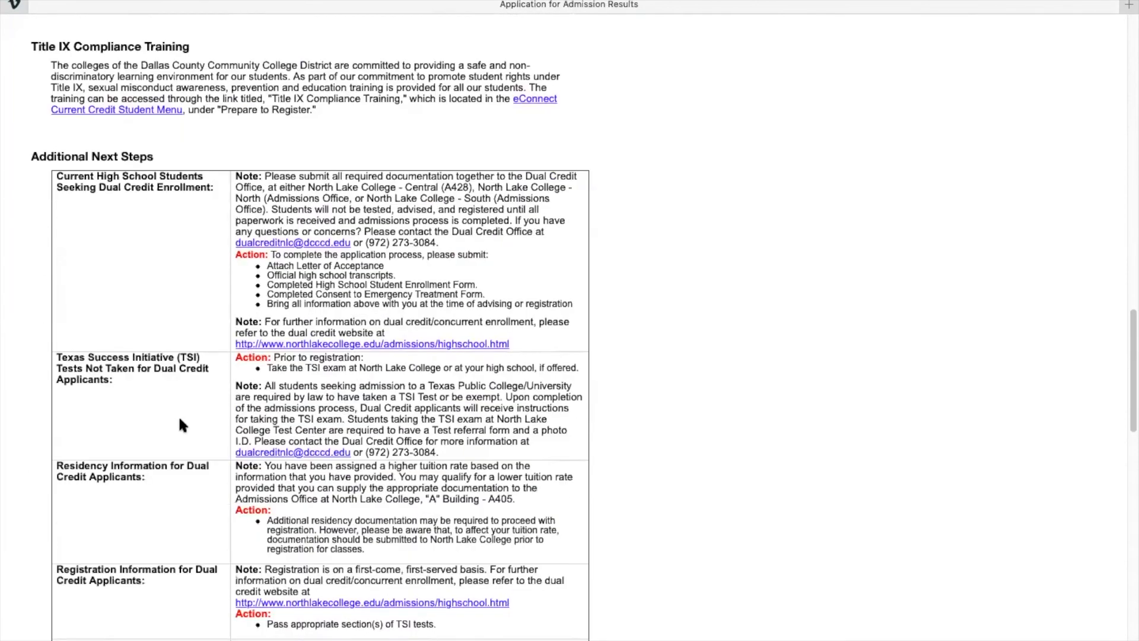
{"action": "scroll", "coordinate": [180, 423], "scroll_direction": "down", "scroll_amount": 14}
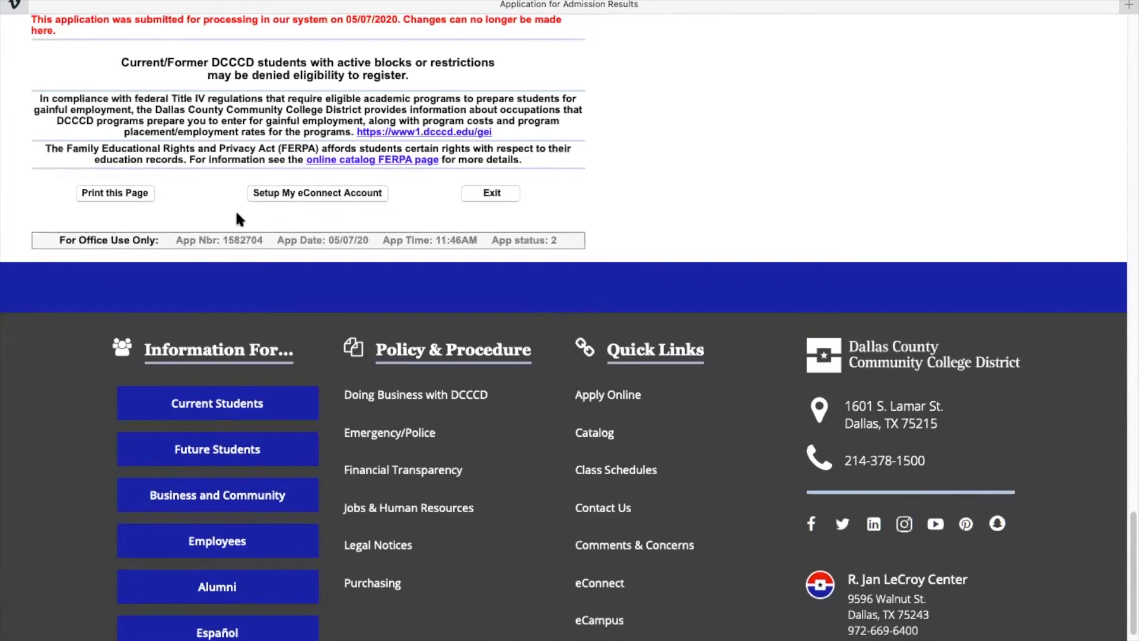
Select the application number in the office-use row of the results page.
{"action": "left_click_drag", "start_coordinate": [174, 236], "coordinate": [242, 237]}
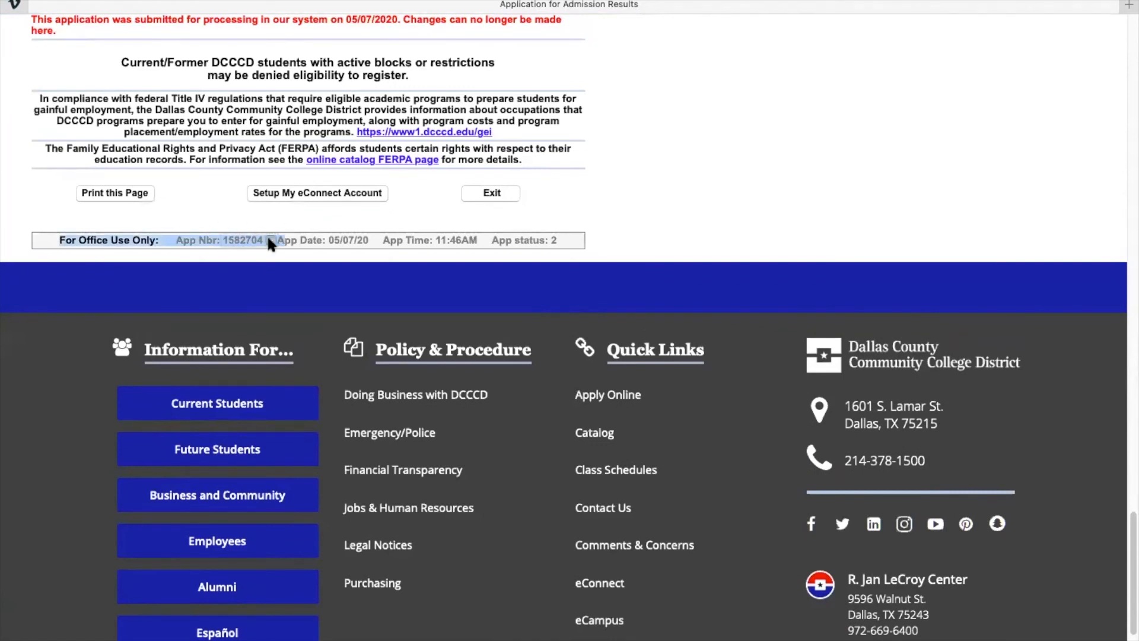
{"action": "left_click", "coordinate": [159, 231]}
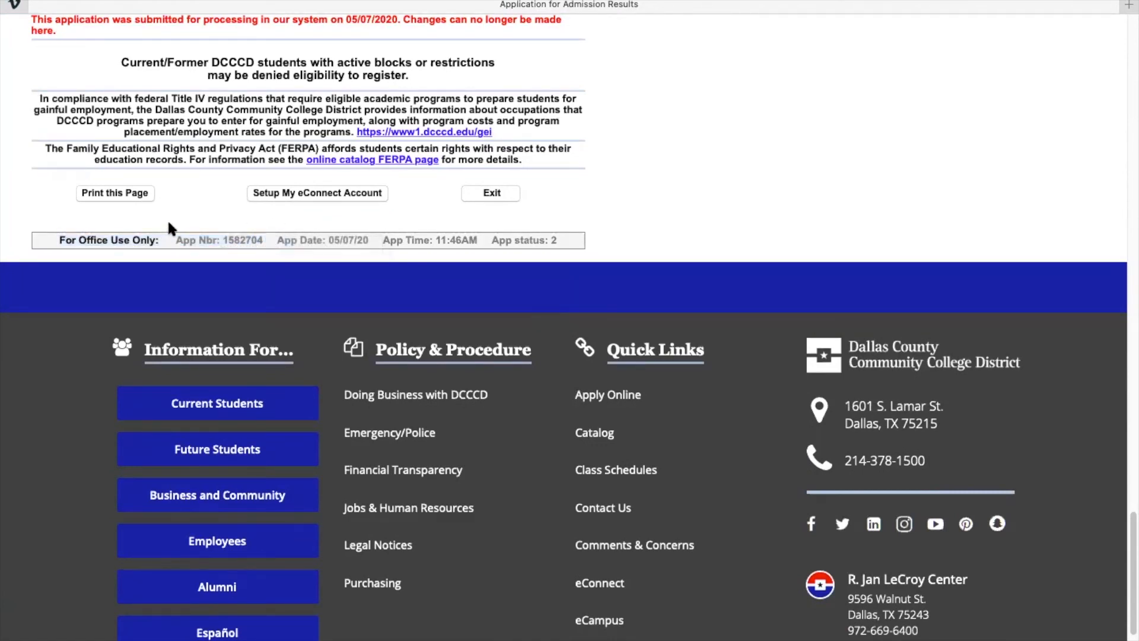
{"action": "left_click_drag", "start_coordinate": [172, 221], "coordinate": [274, 237]}
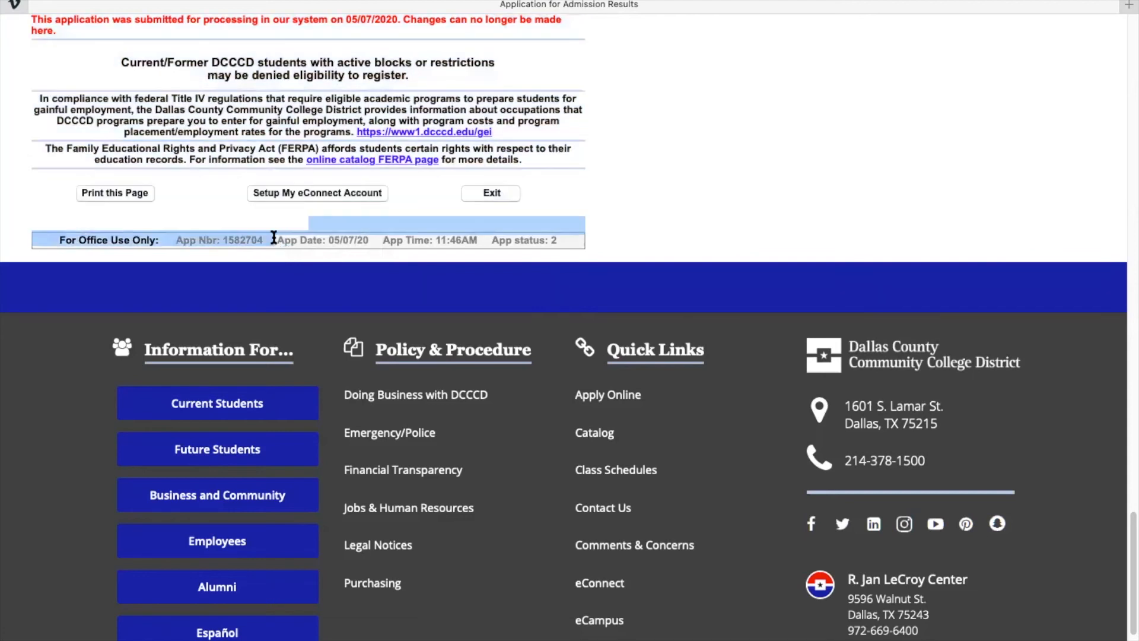
{"action": "left_click", "coordinate": [262, 248]}
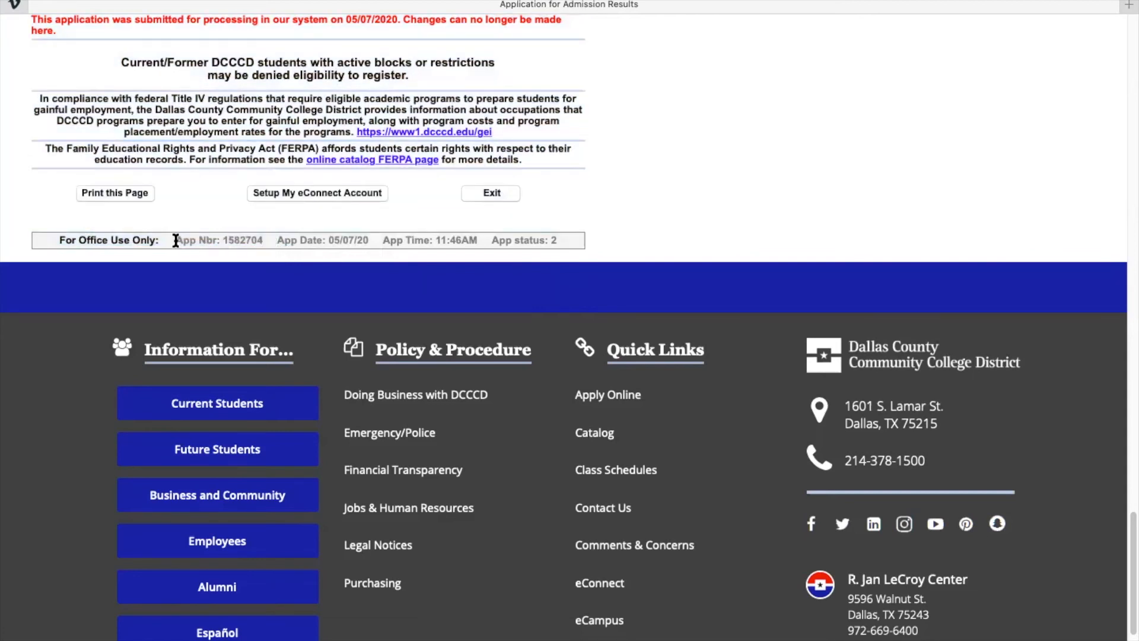
{"action": "left_click_drag", "start_coordinate": [177, 241], "coordinate": [267, 241]}
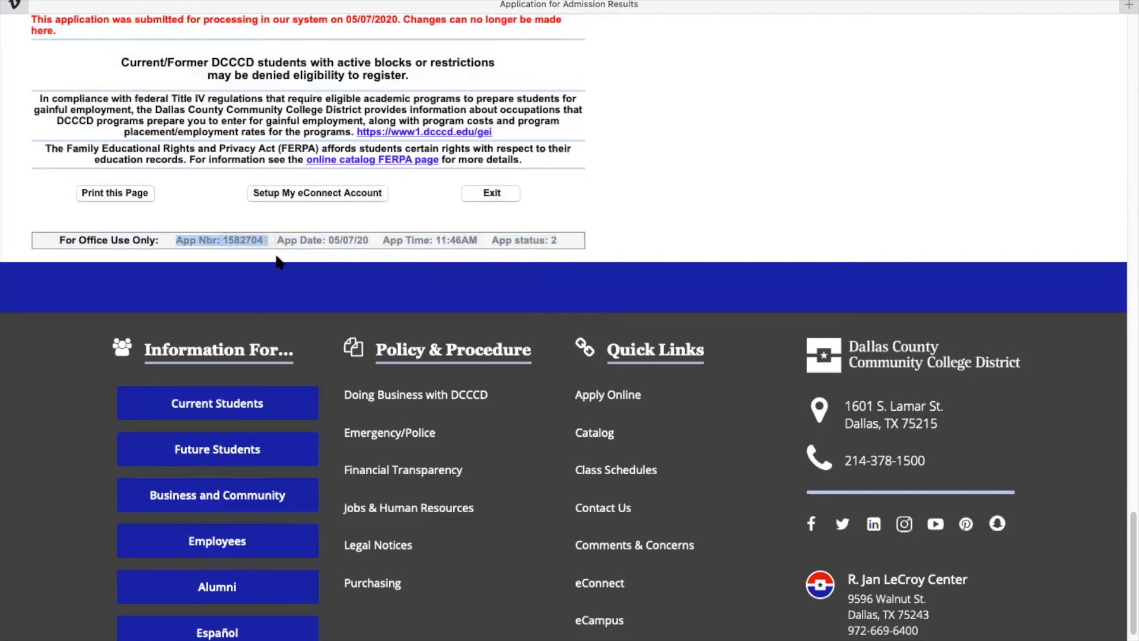
{"action": "left_click", "coordinate": [279, 262]}
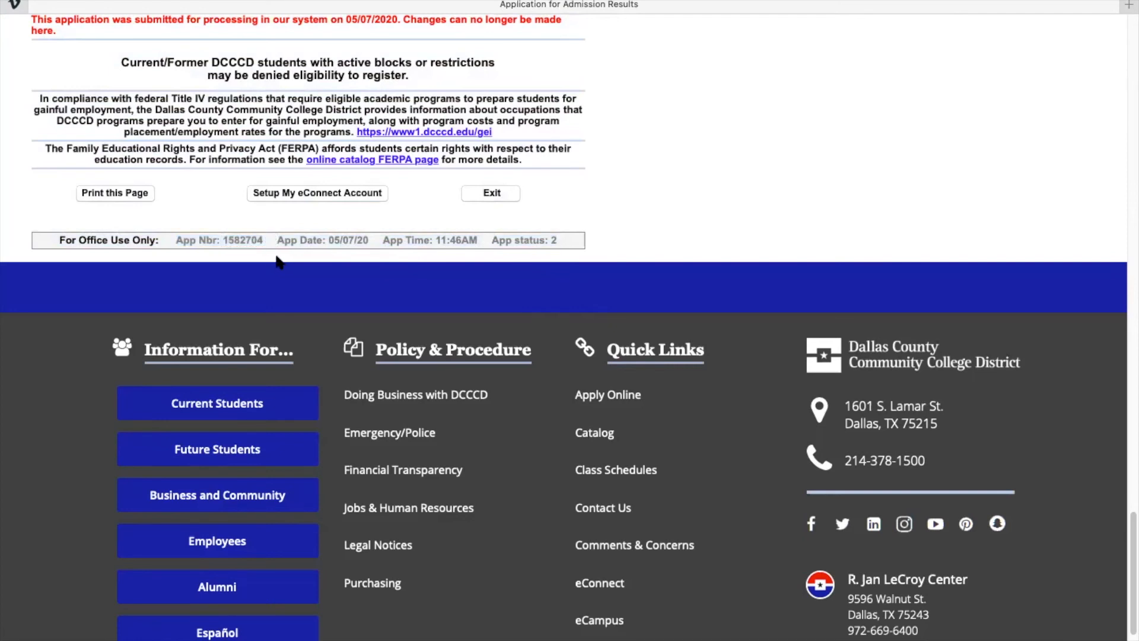
Start setting up a new eConnect account from the admission results.
{"action": "scroll", "coordinate": [279, 261], "scroll_direction": "up", "scroll_amount": 1}
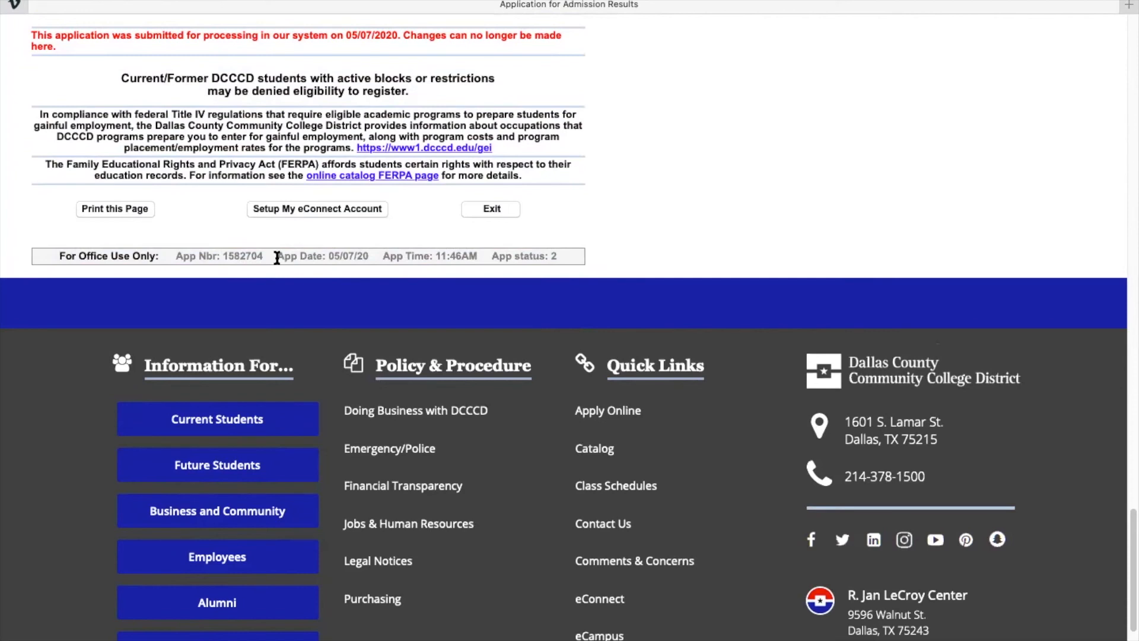
{"action": "scroll", "coordinate": [277, 257], "scroll_direction": "up", "scroll_amount": 1}
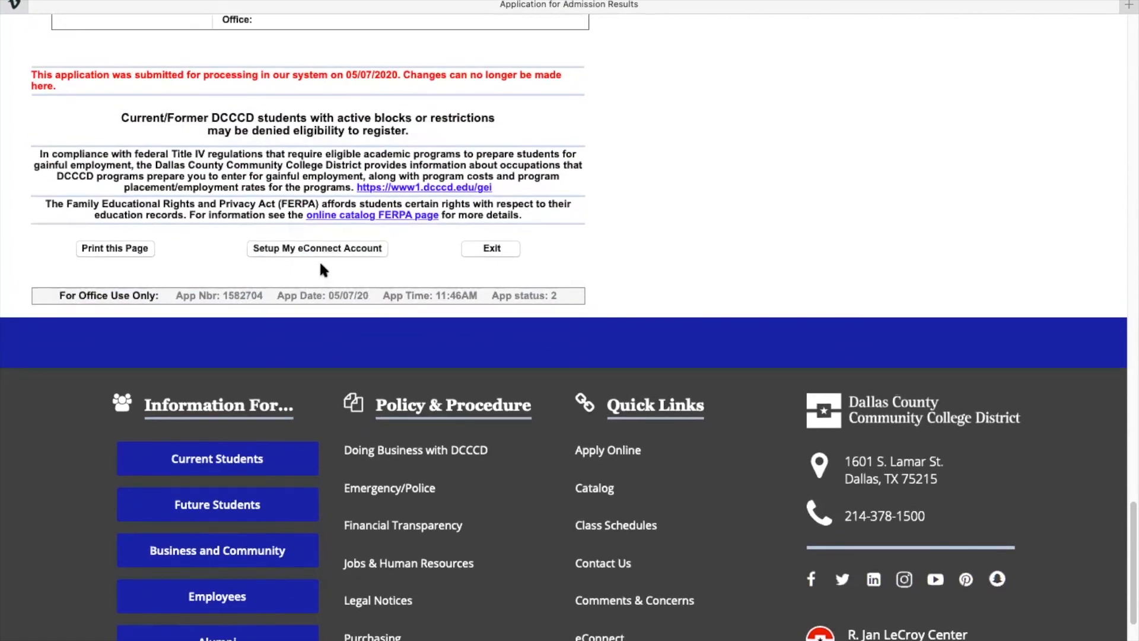
{"action": "scroll", "coordinate": [320, 270], "scroll_direction": "up", "scroll_amount": 3}
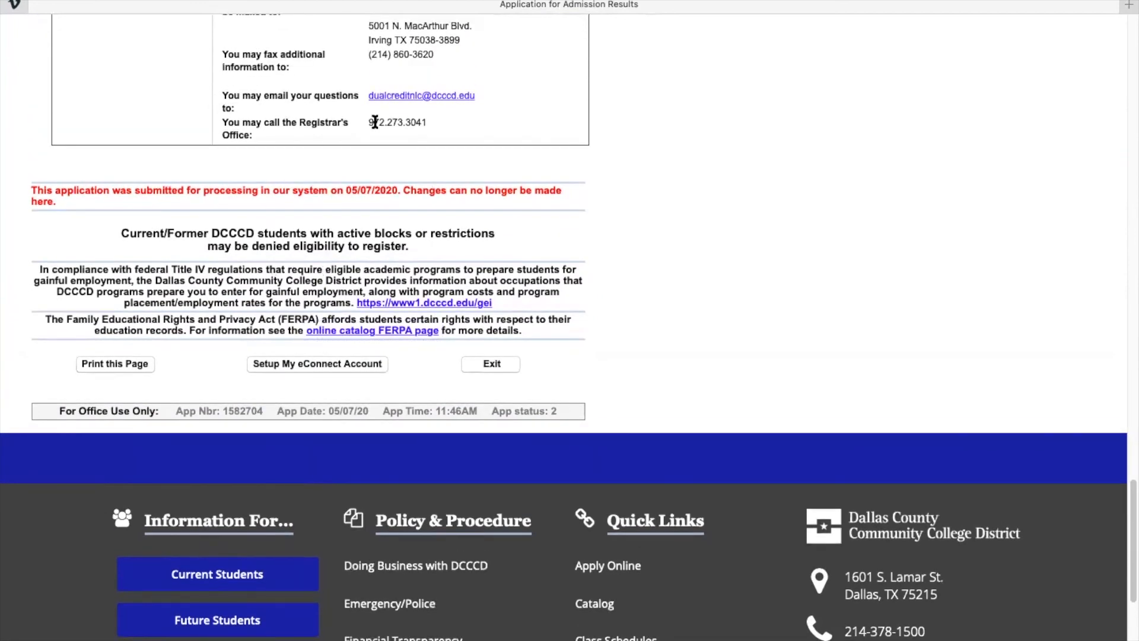
{"action": "left_click", "coordinate": [311, 365]}
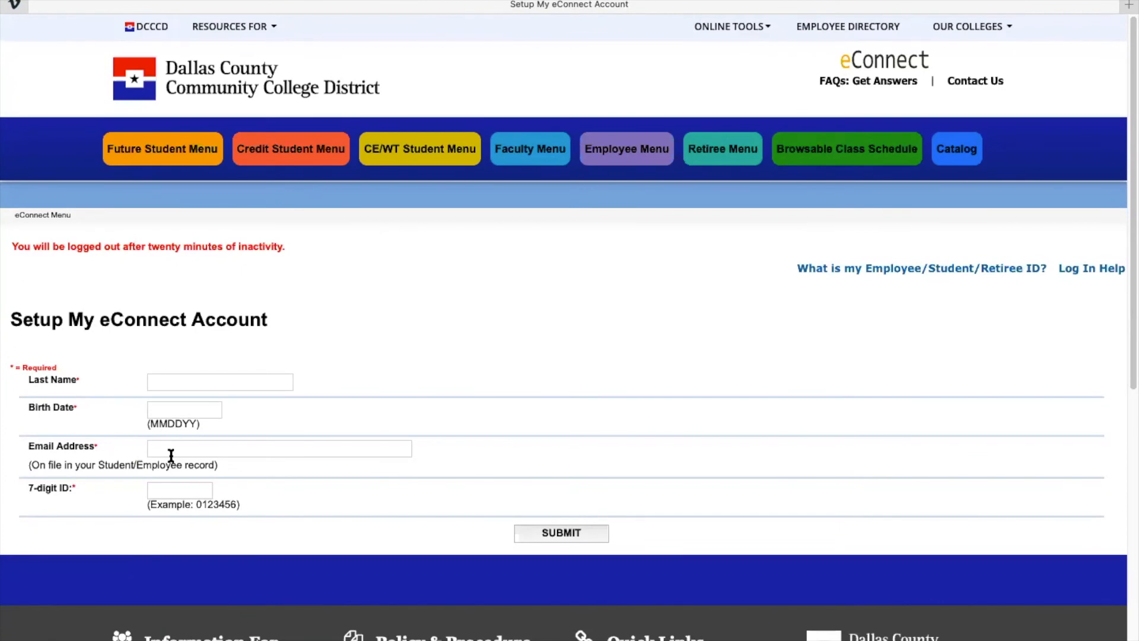
Enter the student's 7-digit ID and email address, correcting email typos.
{"action": "left_click", "coordinate": [173, 489]}
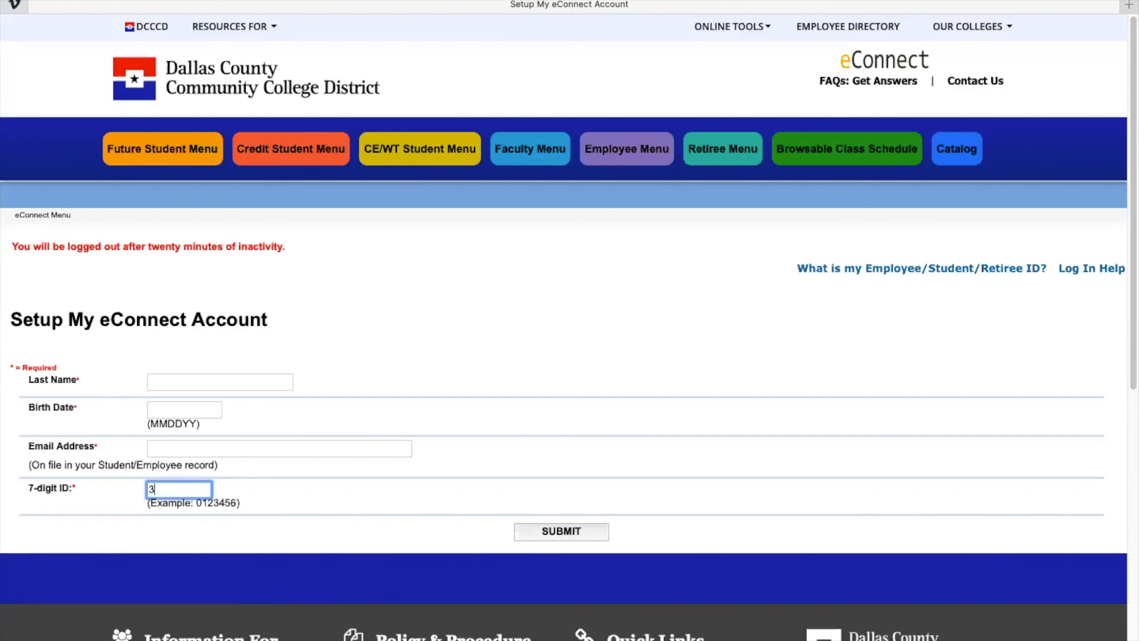
{"action": "left_click", "coordinate": [168, 448]}
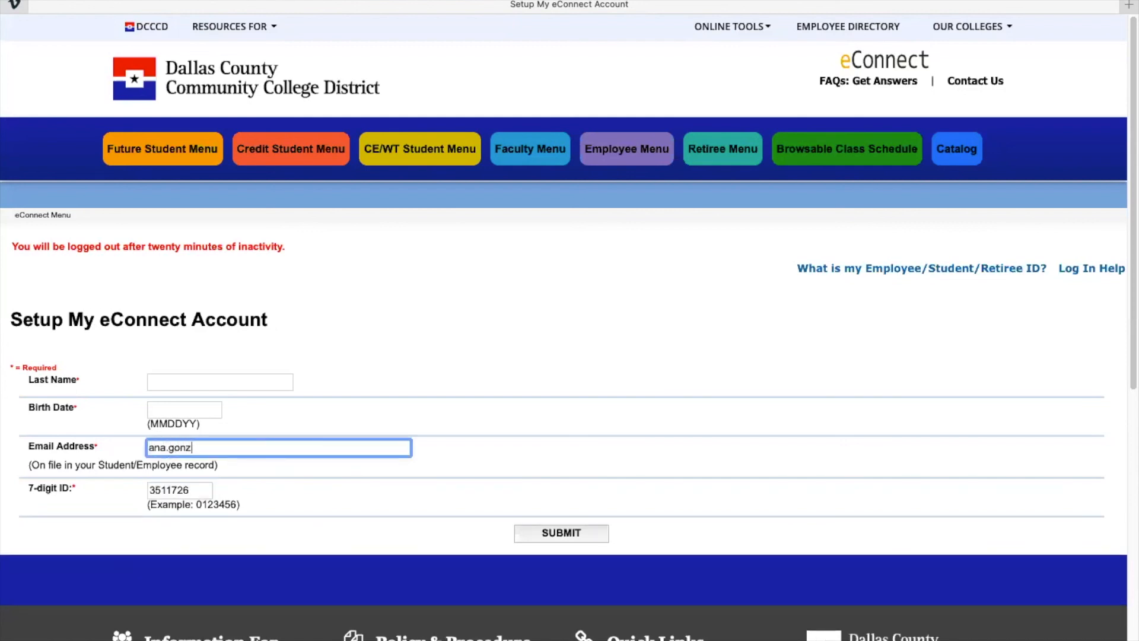
Enter the birth date in MMDDYY format and the last name, then submit the form.
{"action": "left_click", "coordinate": [152, 409]}
{"action": "type", "text": "01/"}
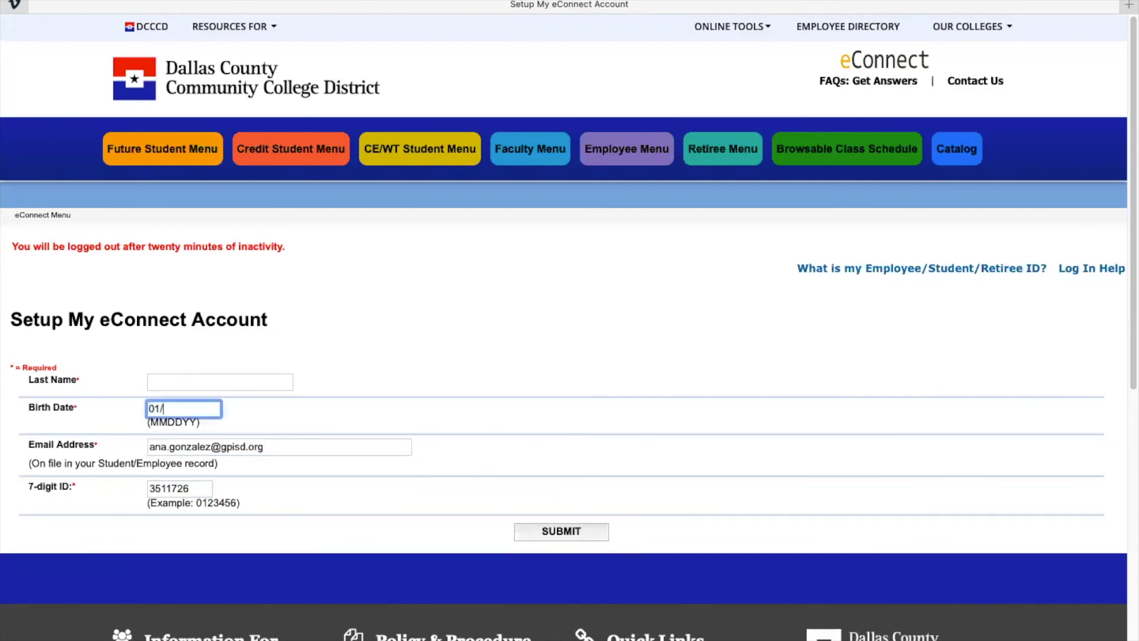
{"action": "key", "text": "BackSpace"}
{"action": "type", "text": "0104"}
{"action": "left_click_drag", "start_coordinate": [200, 422], "coordinate": [147, 423]}
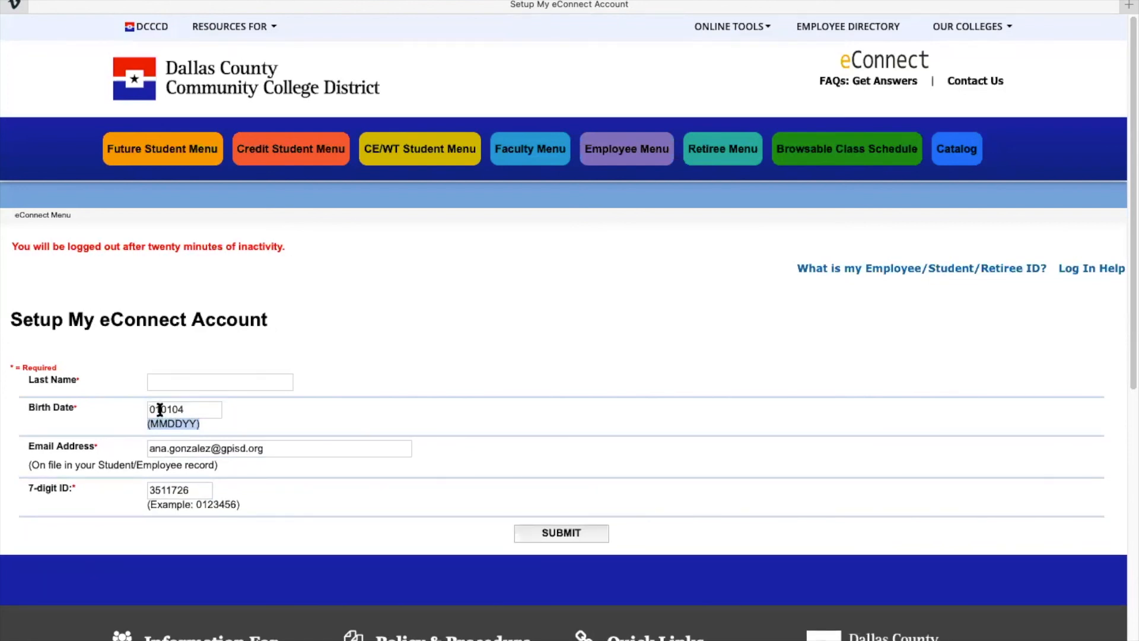
{"action": "left_click", "coordinate": [186, 382]}
{"action": "type", "text": "Student"}
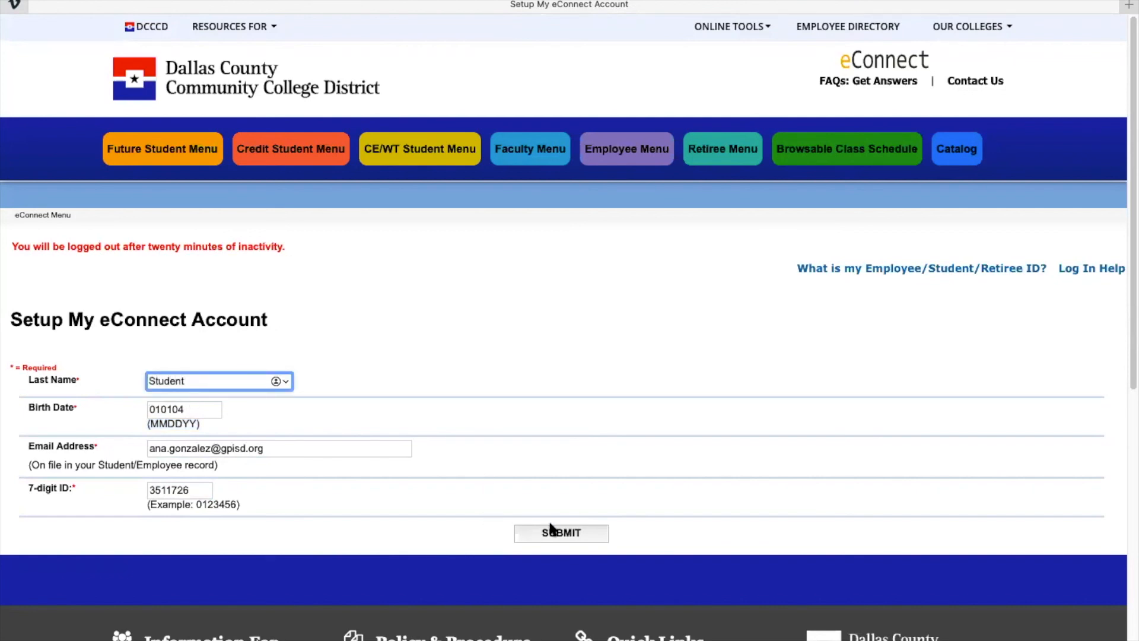
{"action": "left_click", "coordinate": [550, 529]}
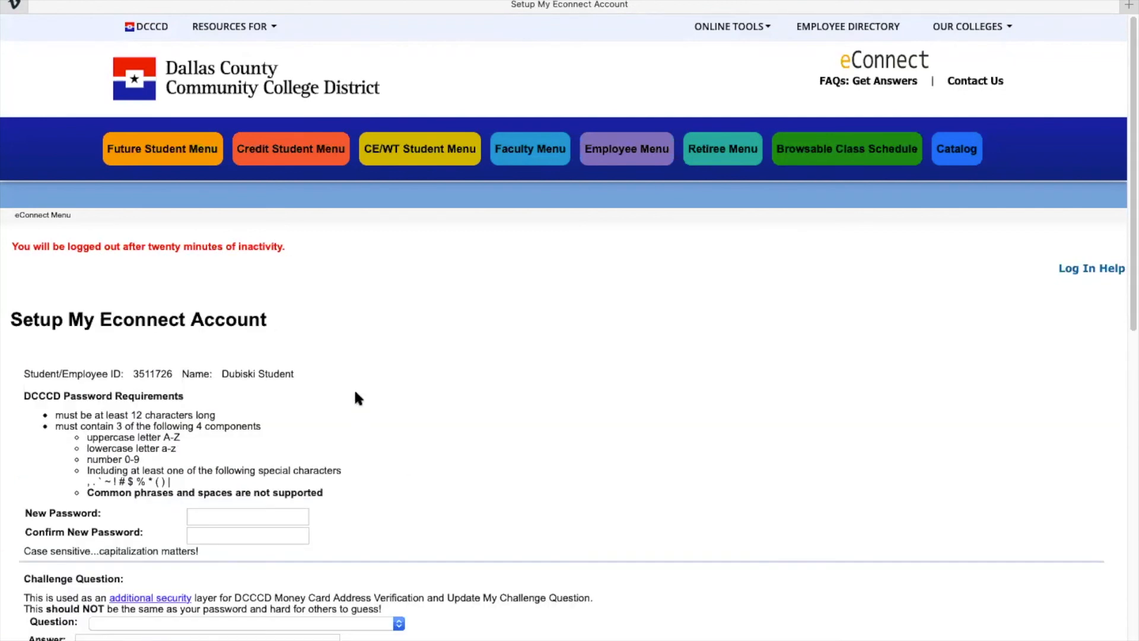
Turn on Enhanced Security on the password and challenge-question page and submit.
{"action": "scroll", "coordinate": [356, 398], "scroll_direction": "down", "scroll_amount": 2}
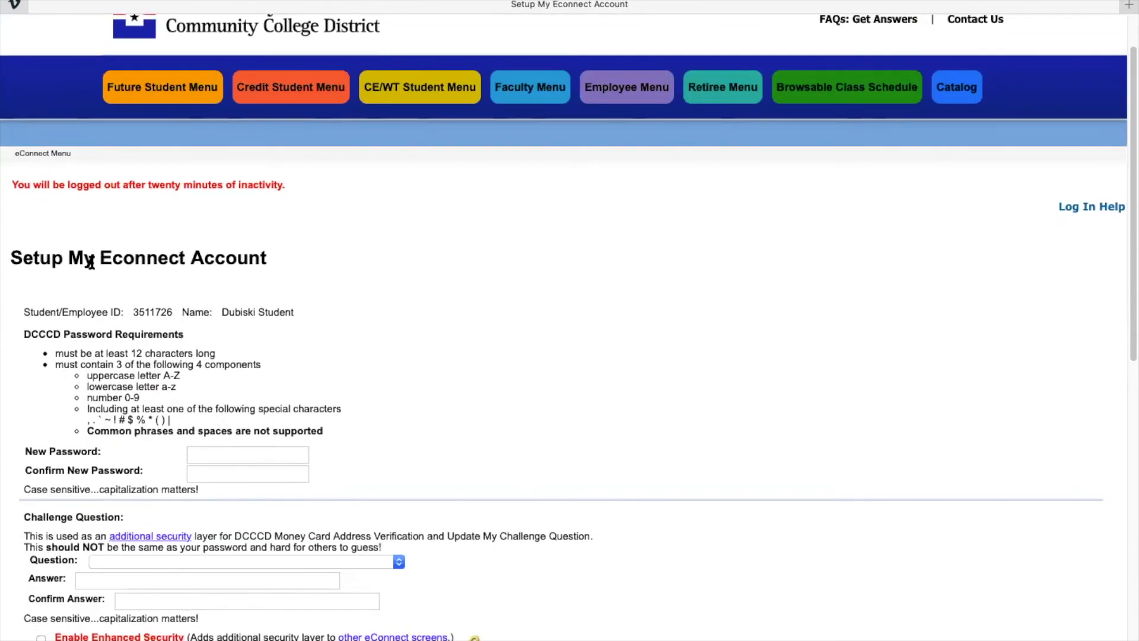
{"action": "scroll", "coordinate": [166, 326], "scroll_direction": "down", "scroll_amount": 4}
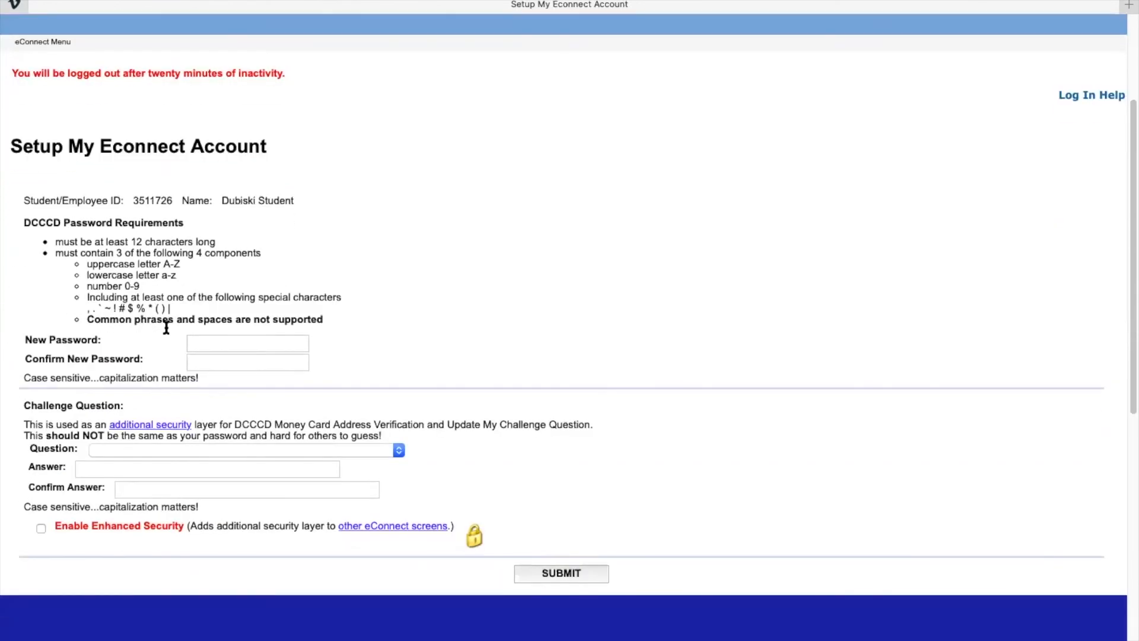
{"action": "left_click", "coordinate": [231, 348]}
{"action": "left_click", "coordinate": [218, 362]}
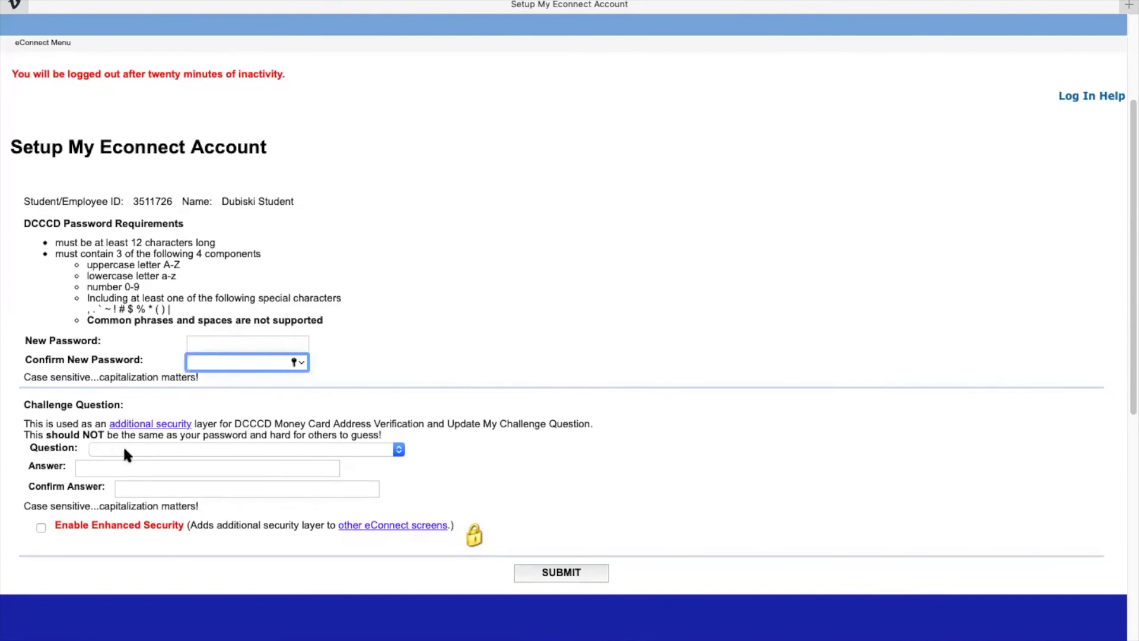
{"action": "left_click", "coordinate": [40, 528]}
{"action": "left_click", "coordinate": [537, 579]}
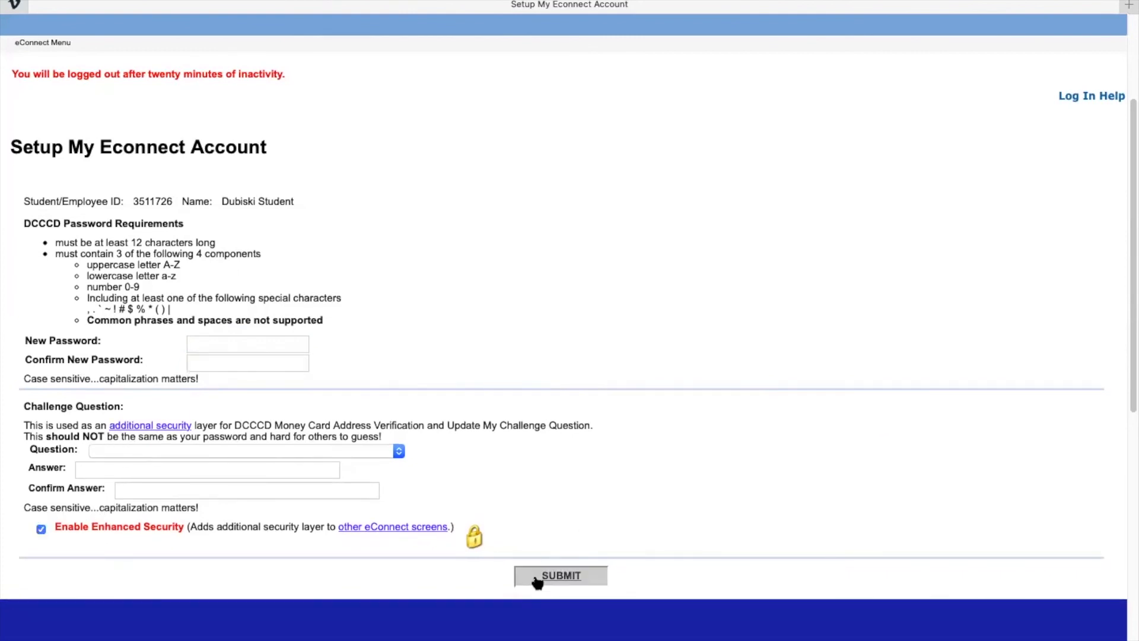